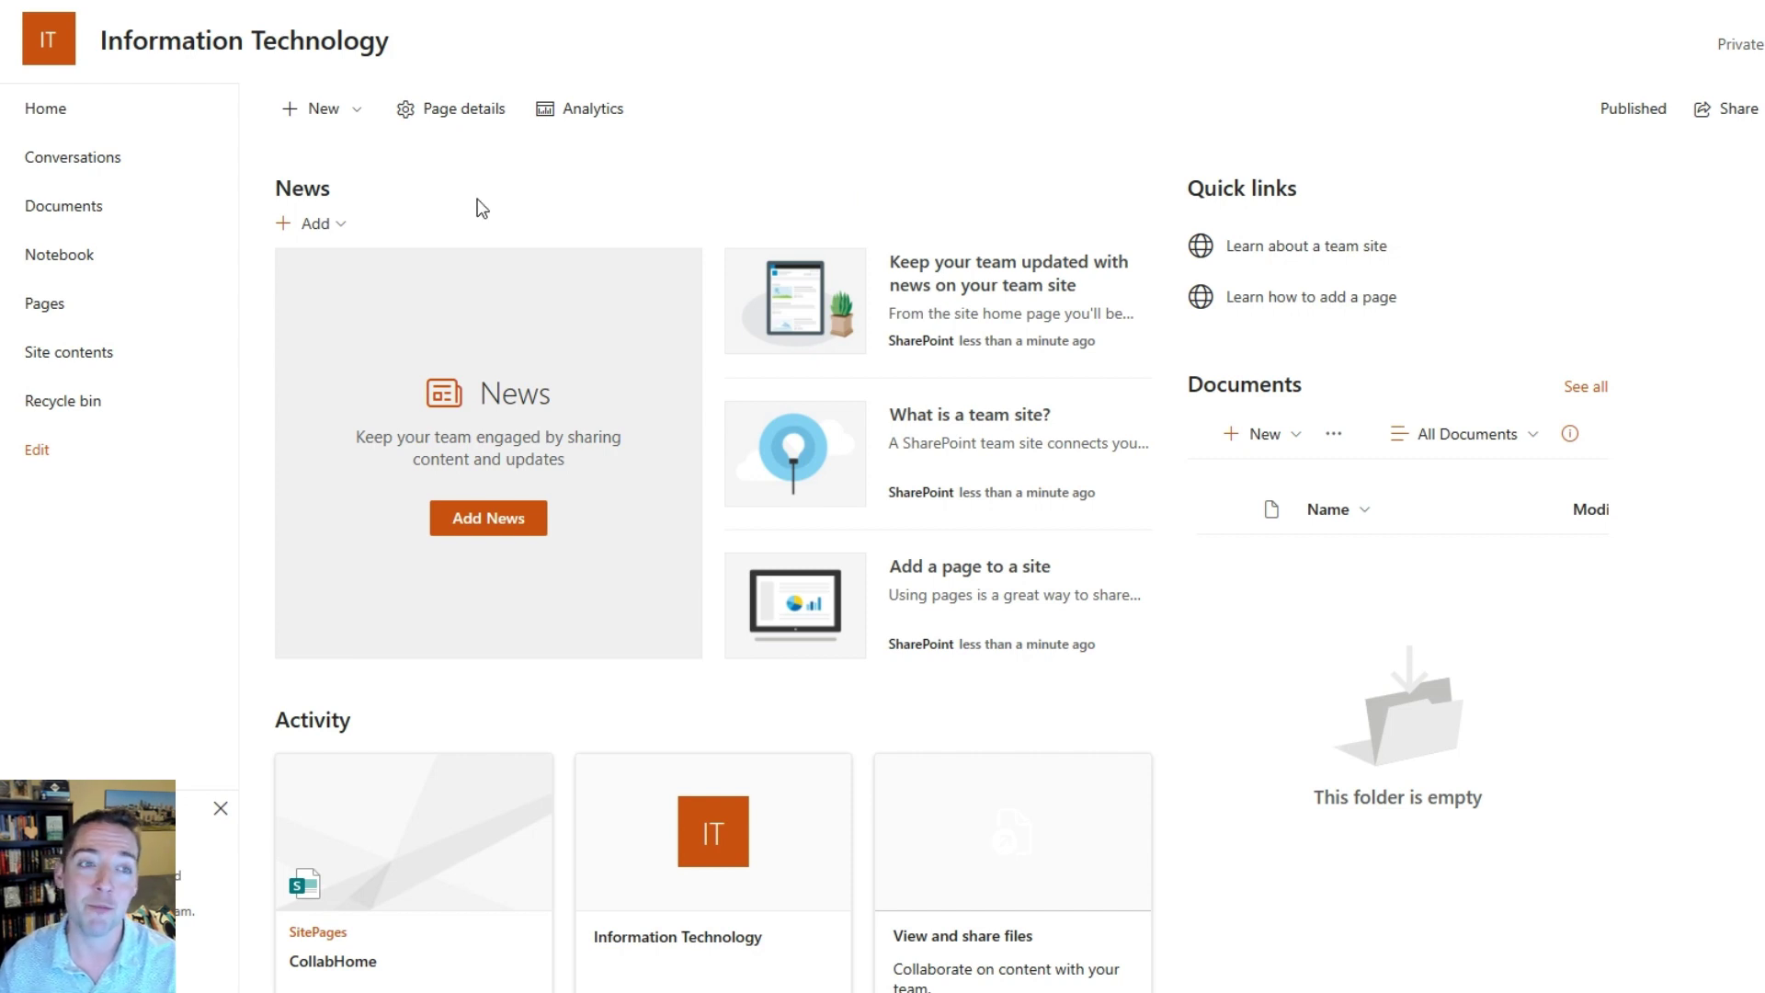
# Step: Create a blank list named "Team availability" on the Information Technology site, shown in the site navigation
pyautogui.click(337, 131)
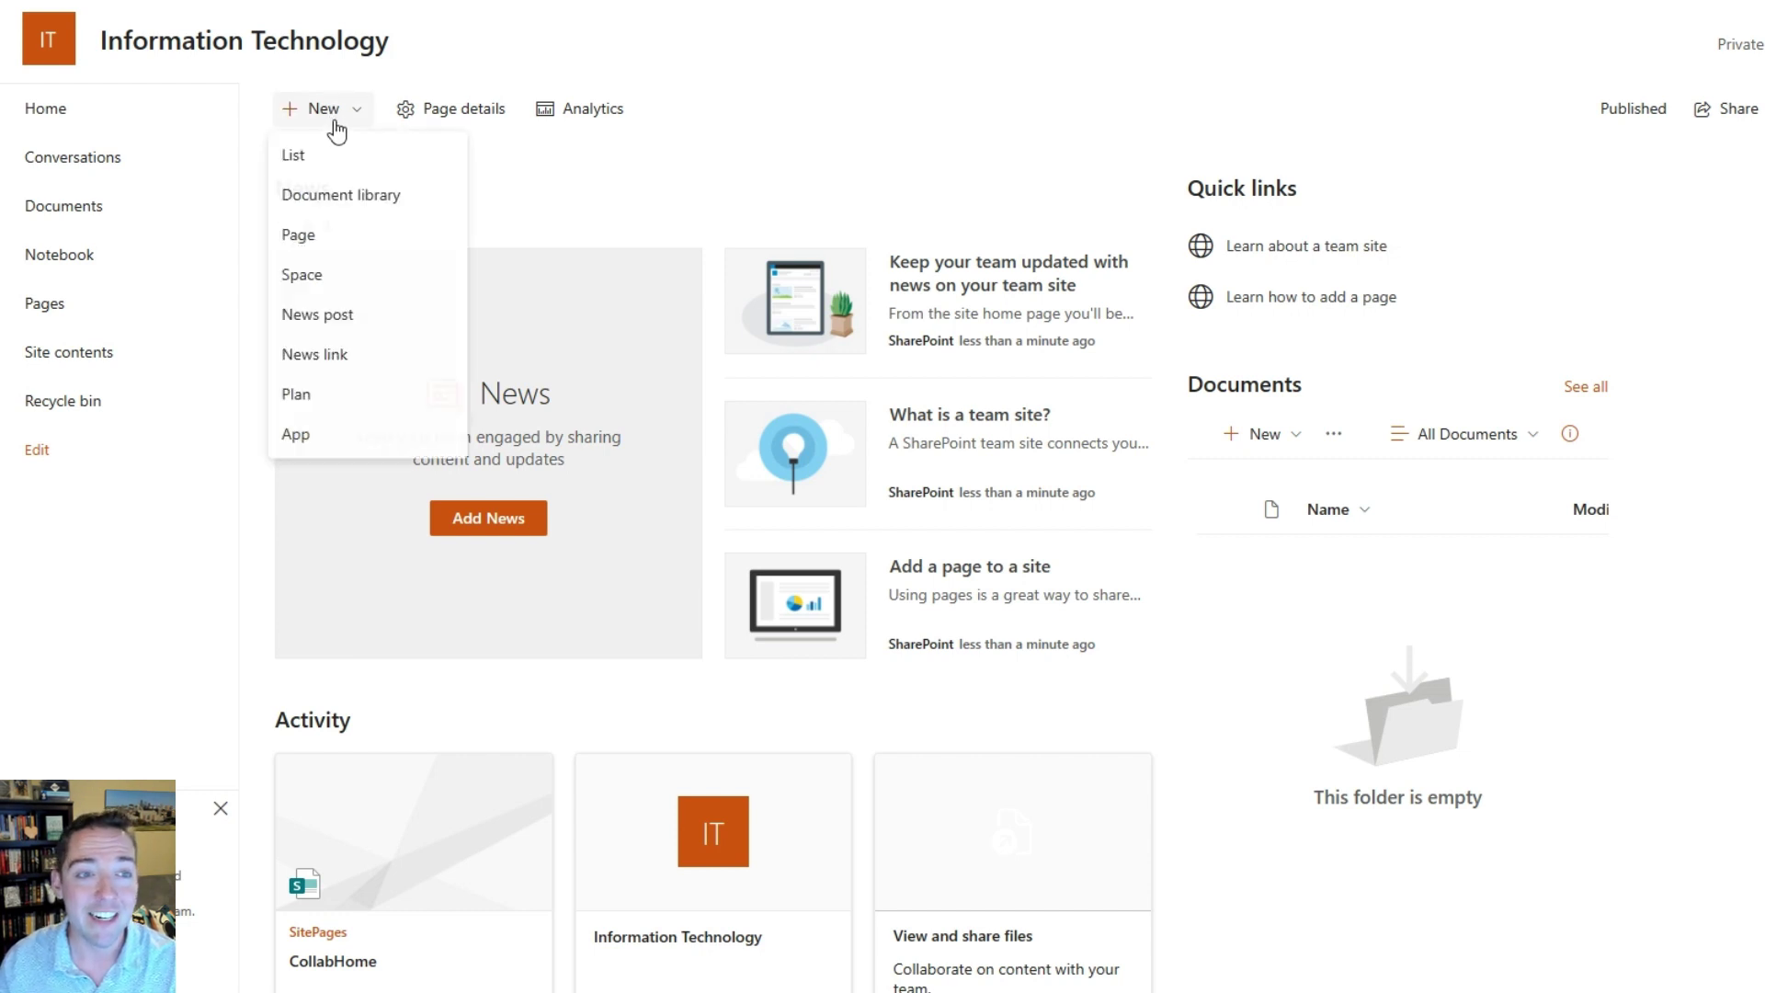
pyautogui.click(335, 174)
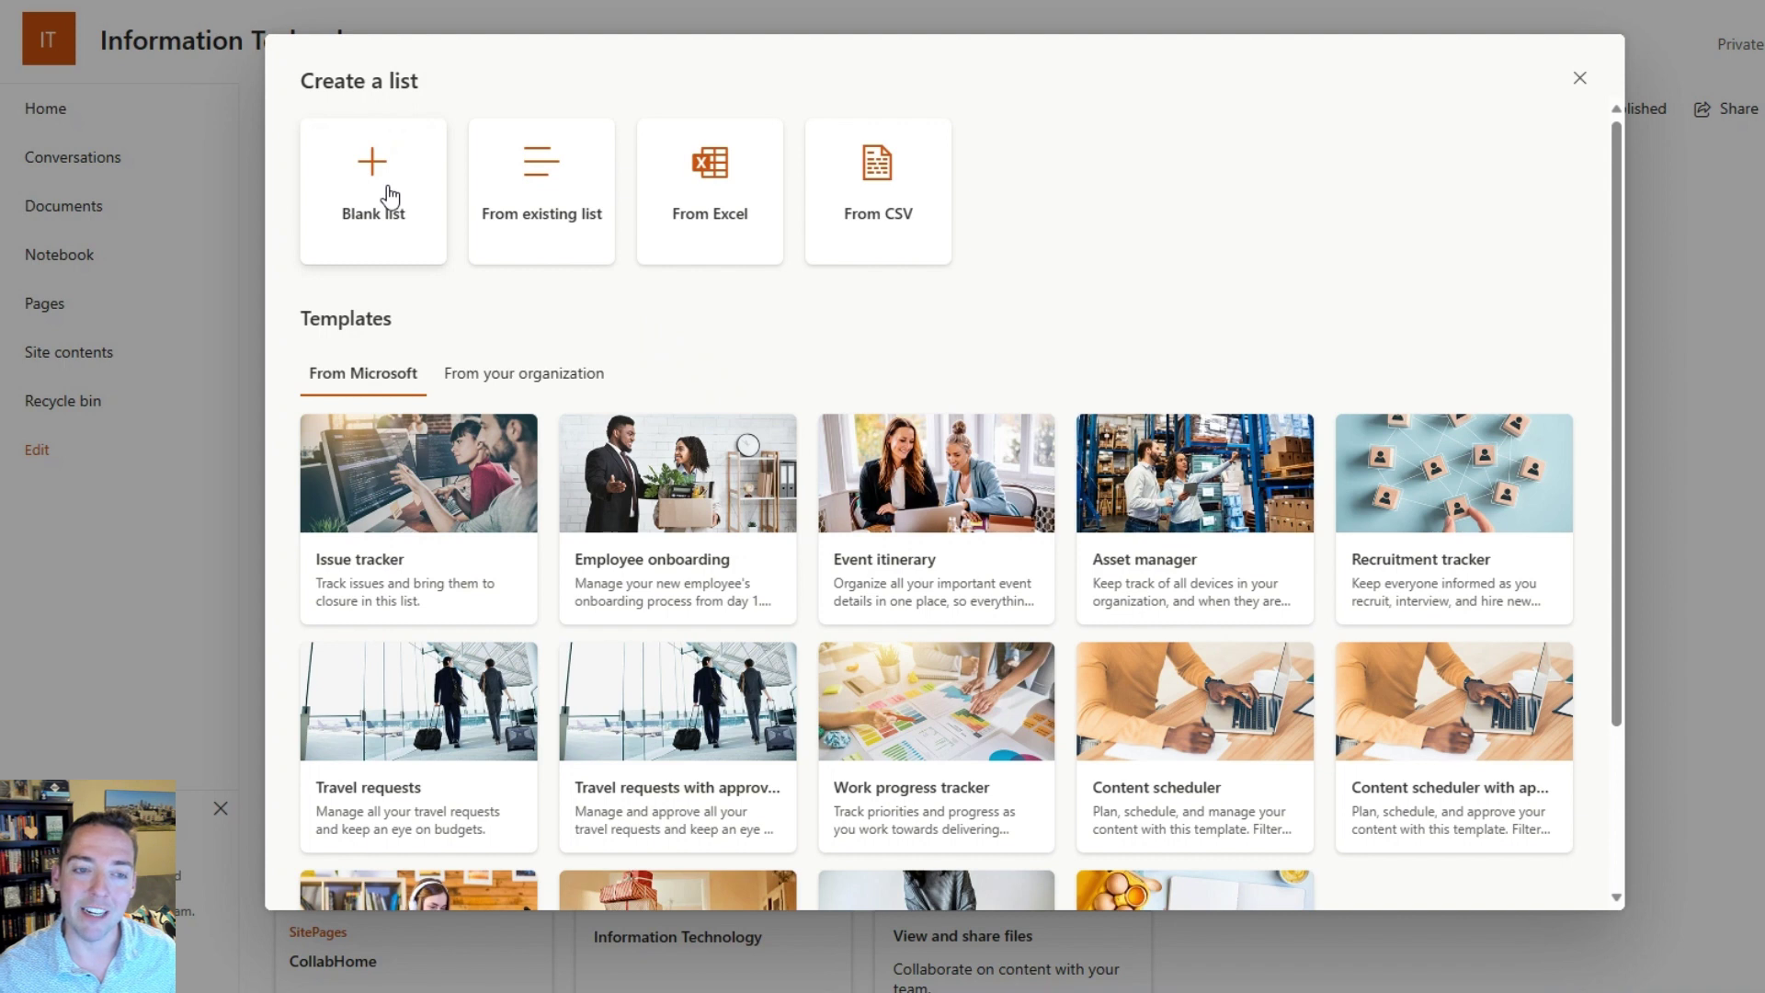
pyautogui.click(387, 187)
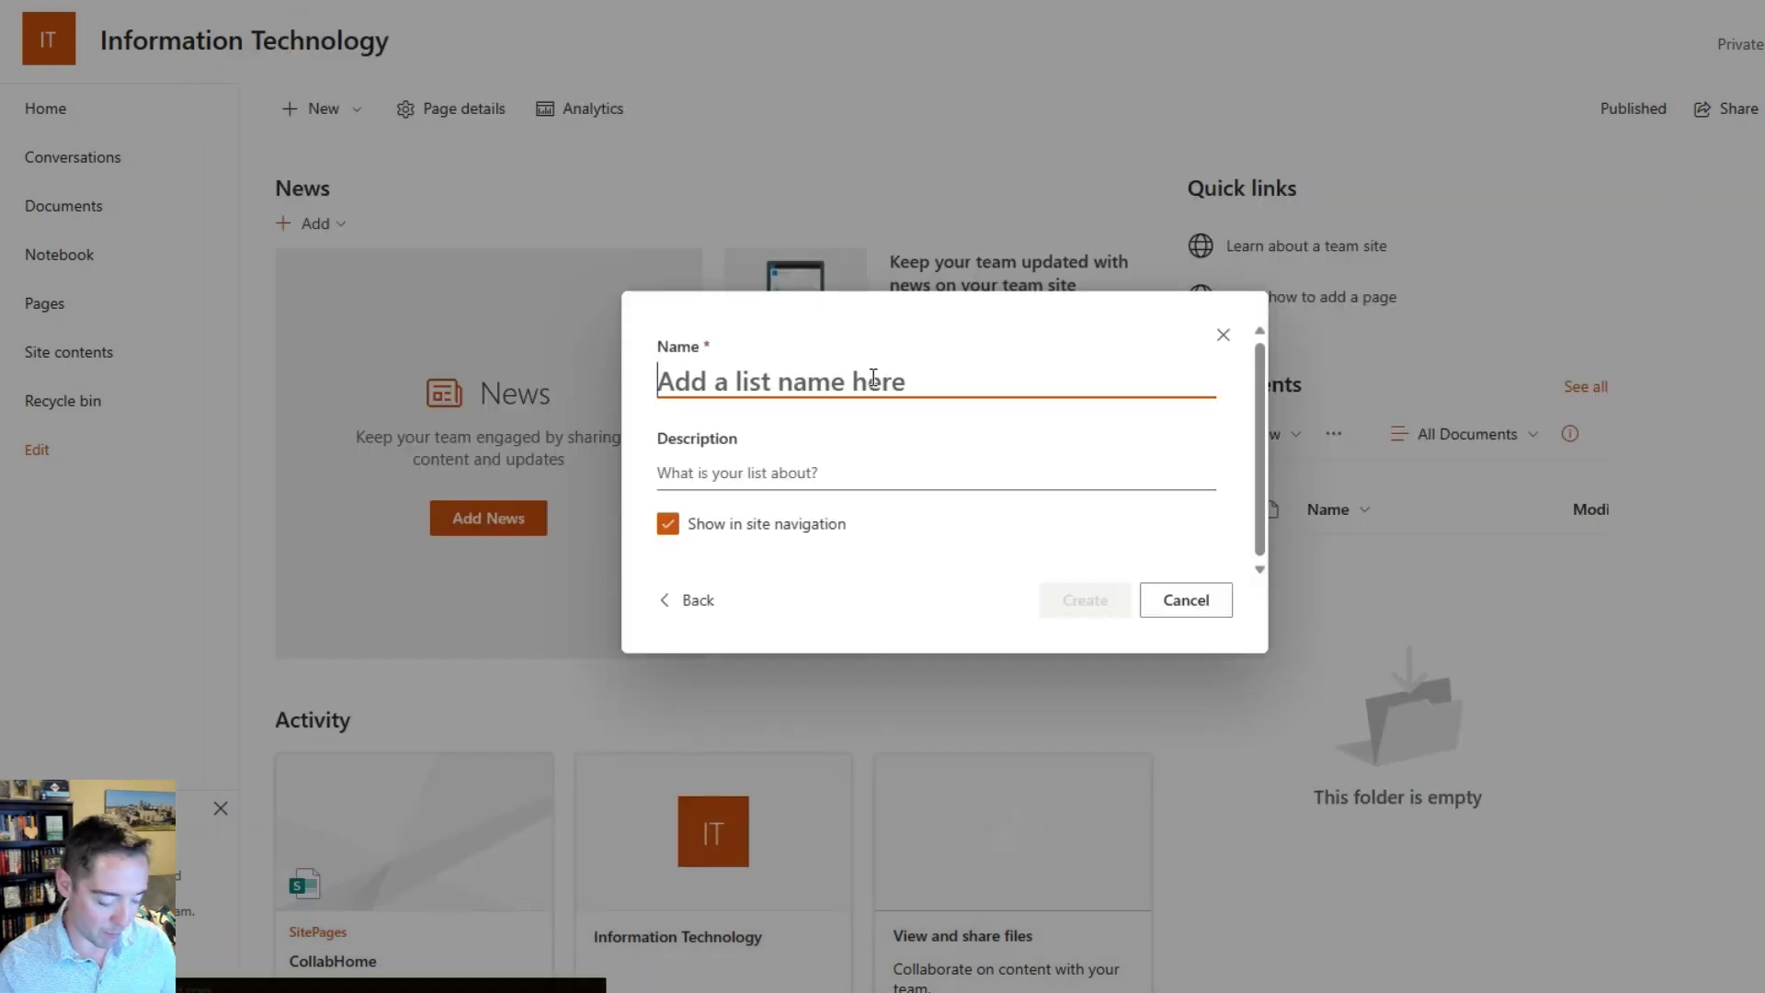
pyautogui.write('Team availability')
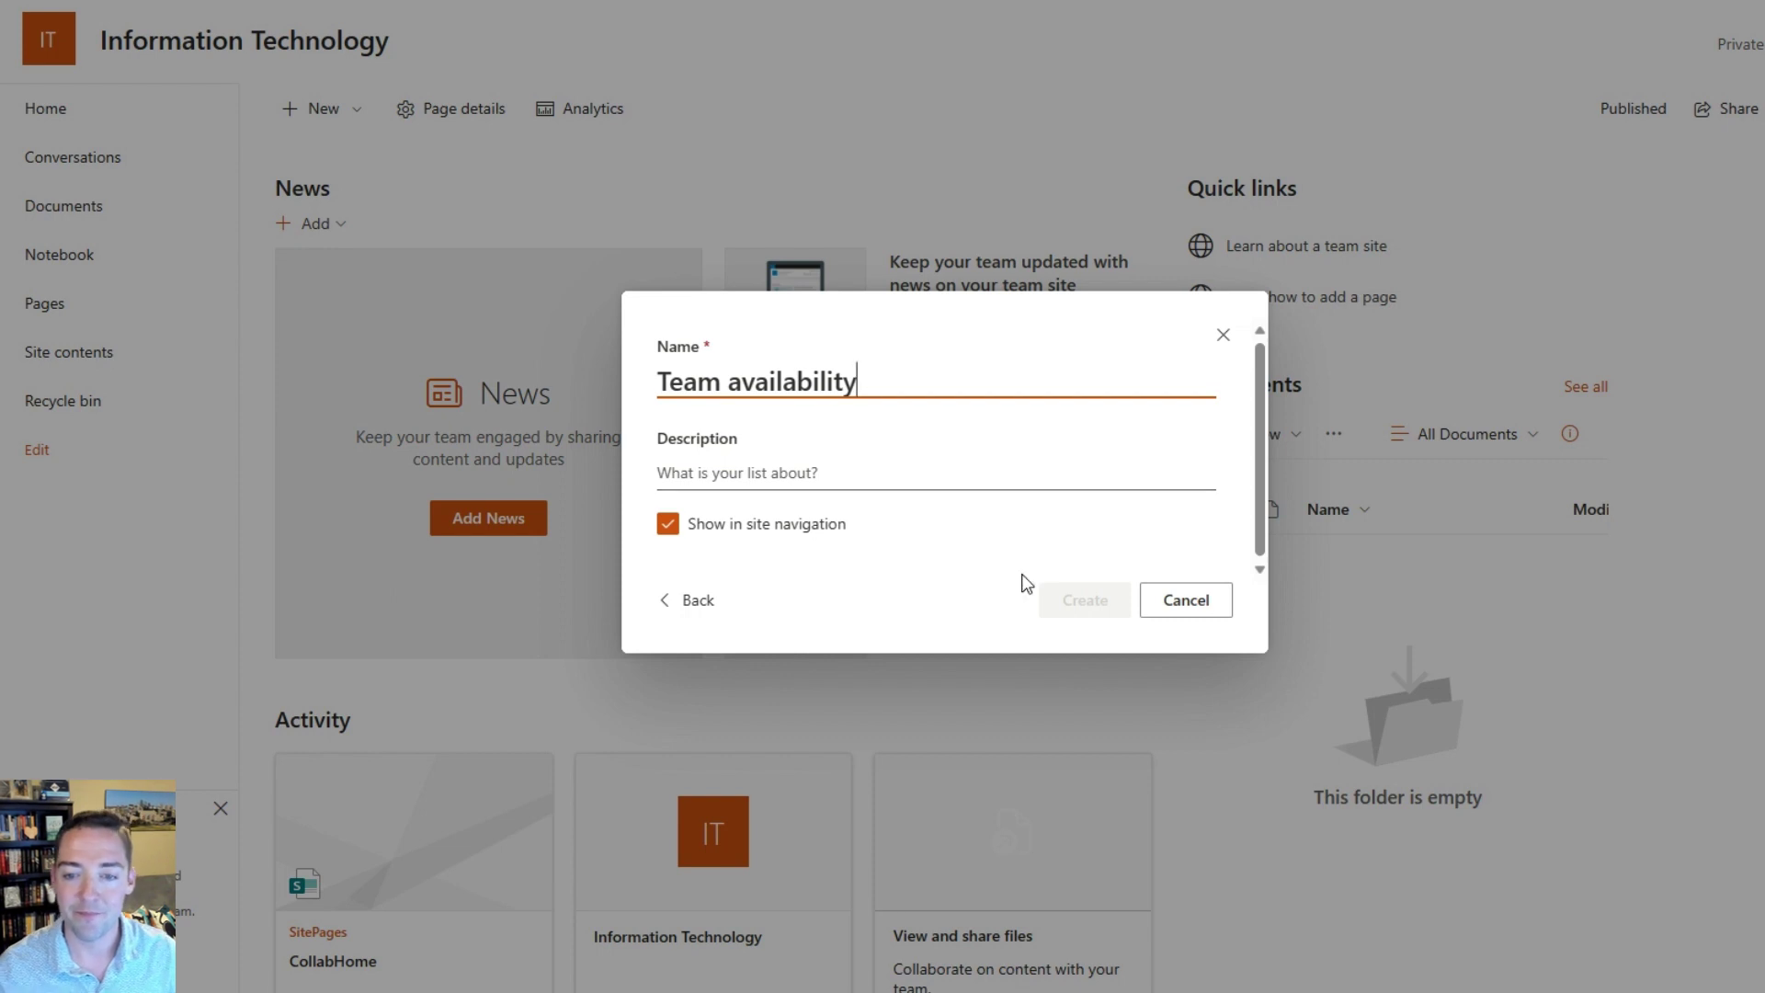
pyautogui.click(1066, 602)
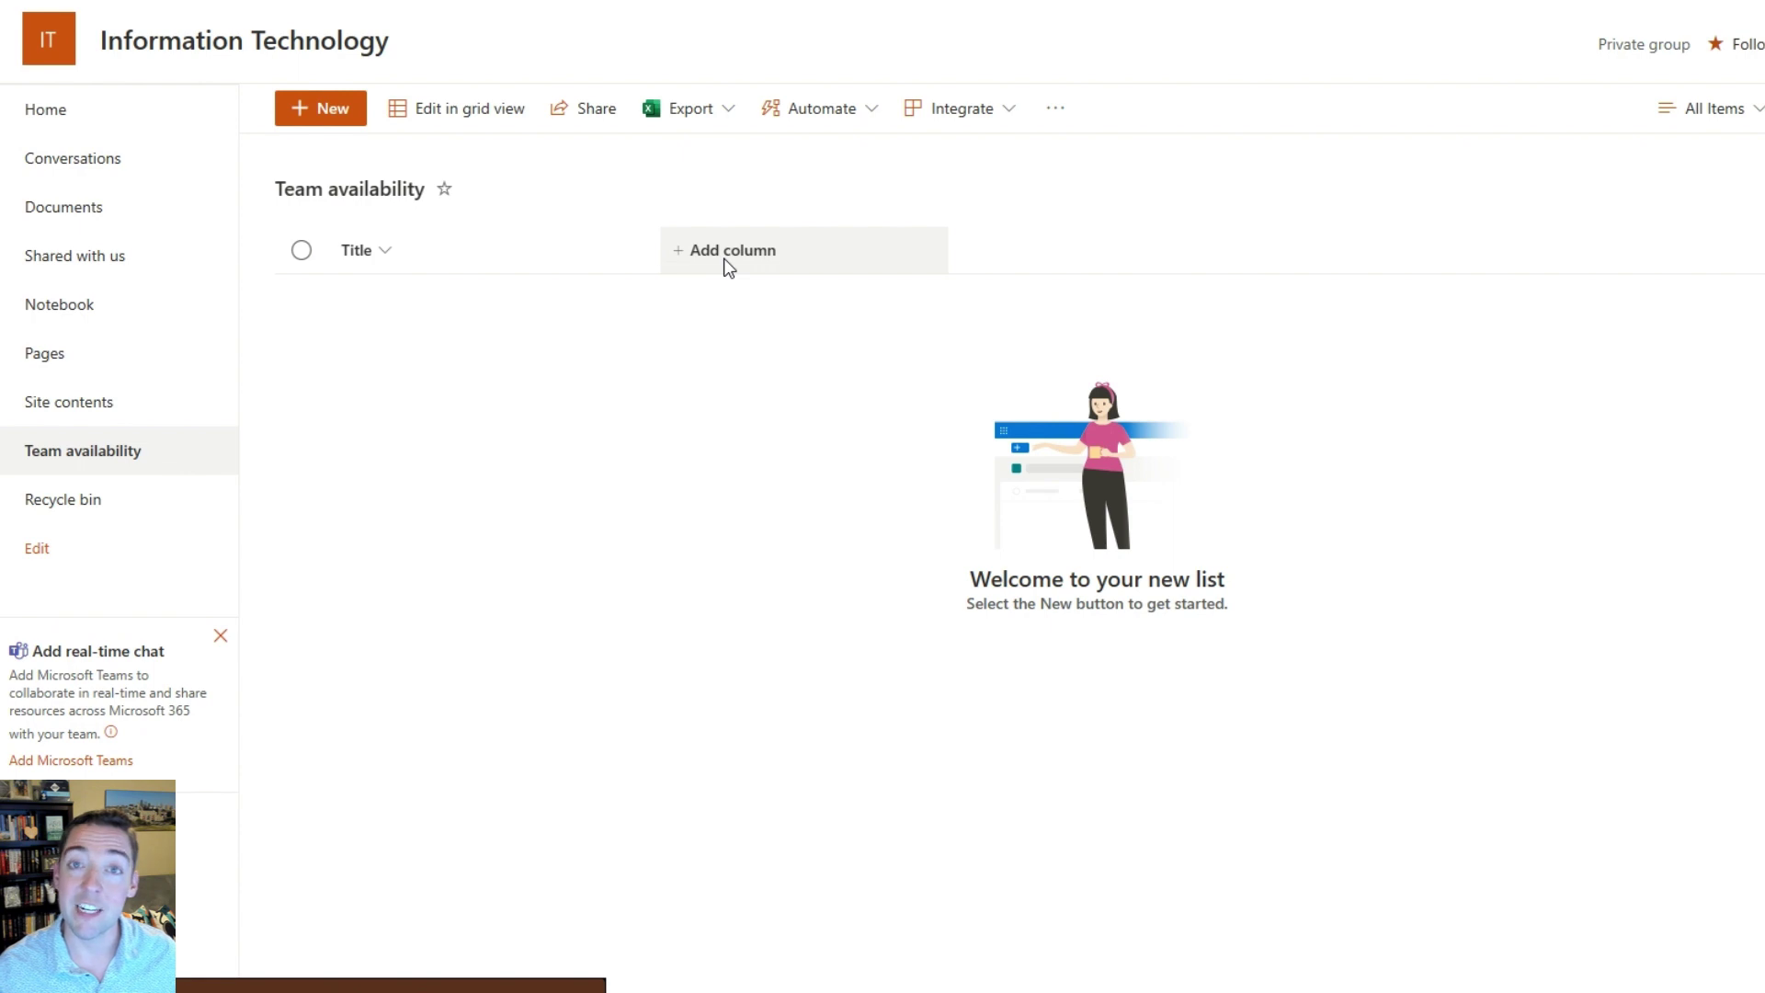
# Step: Add a Person column named Employee to the Team availability list and place it before the Title column
pyautogui.click(728, 265)
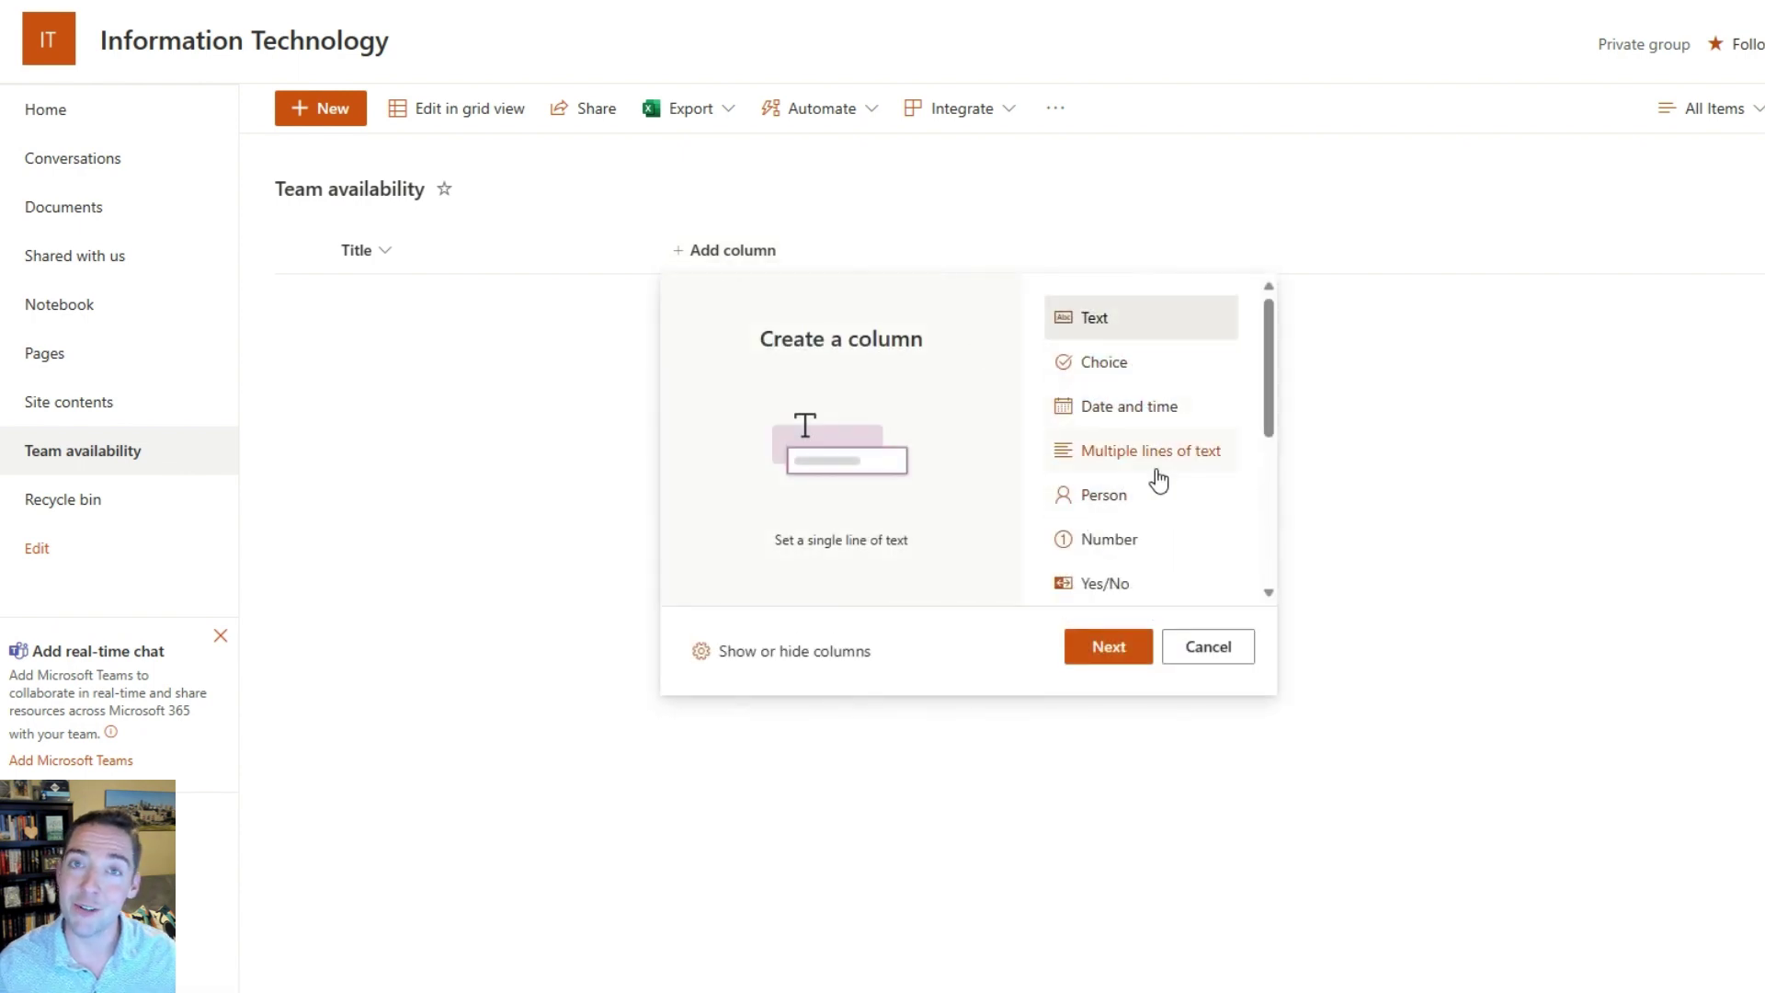
pyautogui.click(1123, 501)
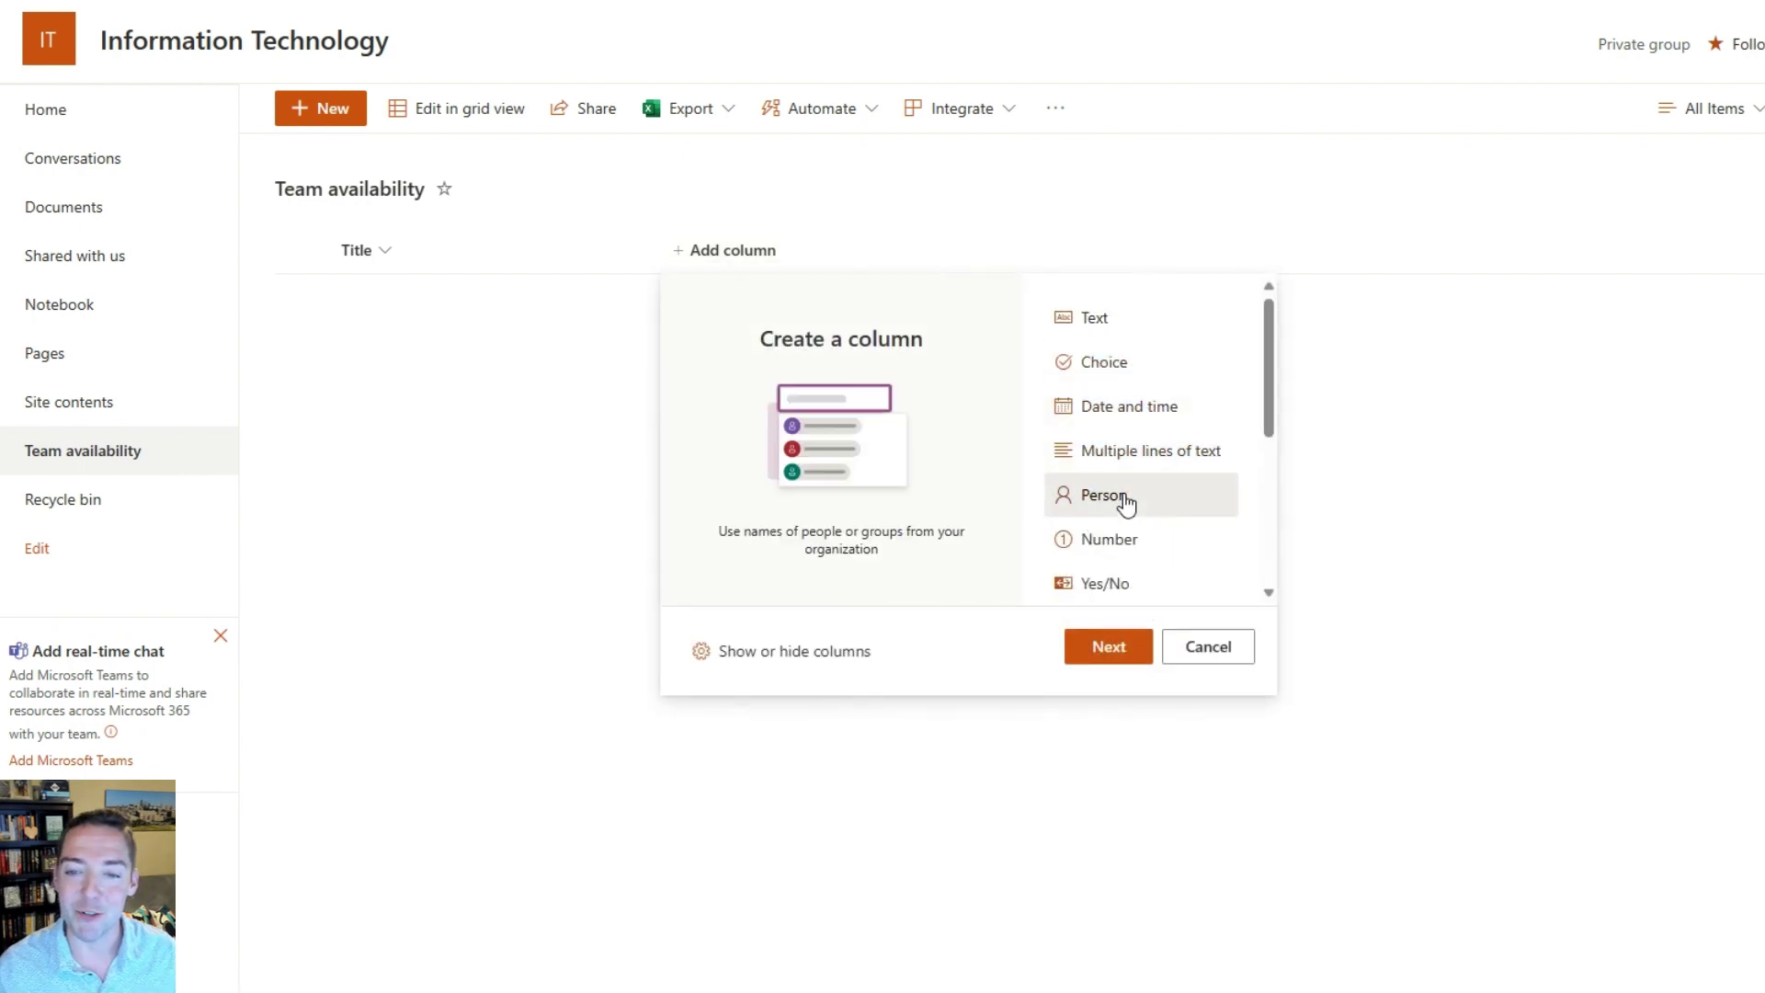
pyautogui.click(1115, 649)
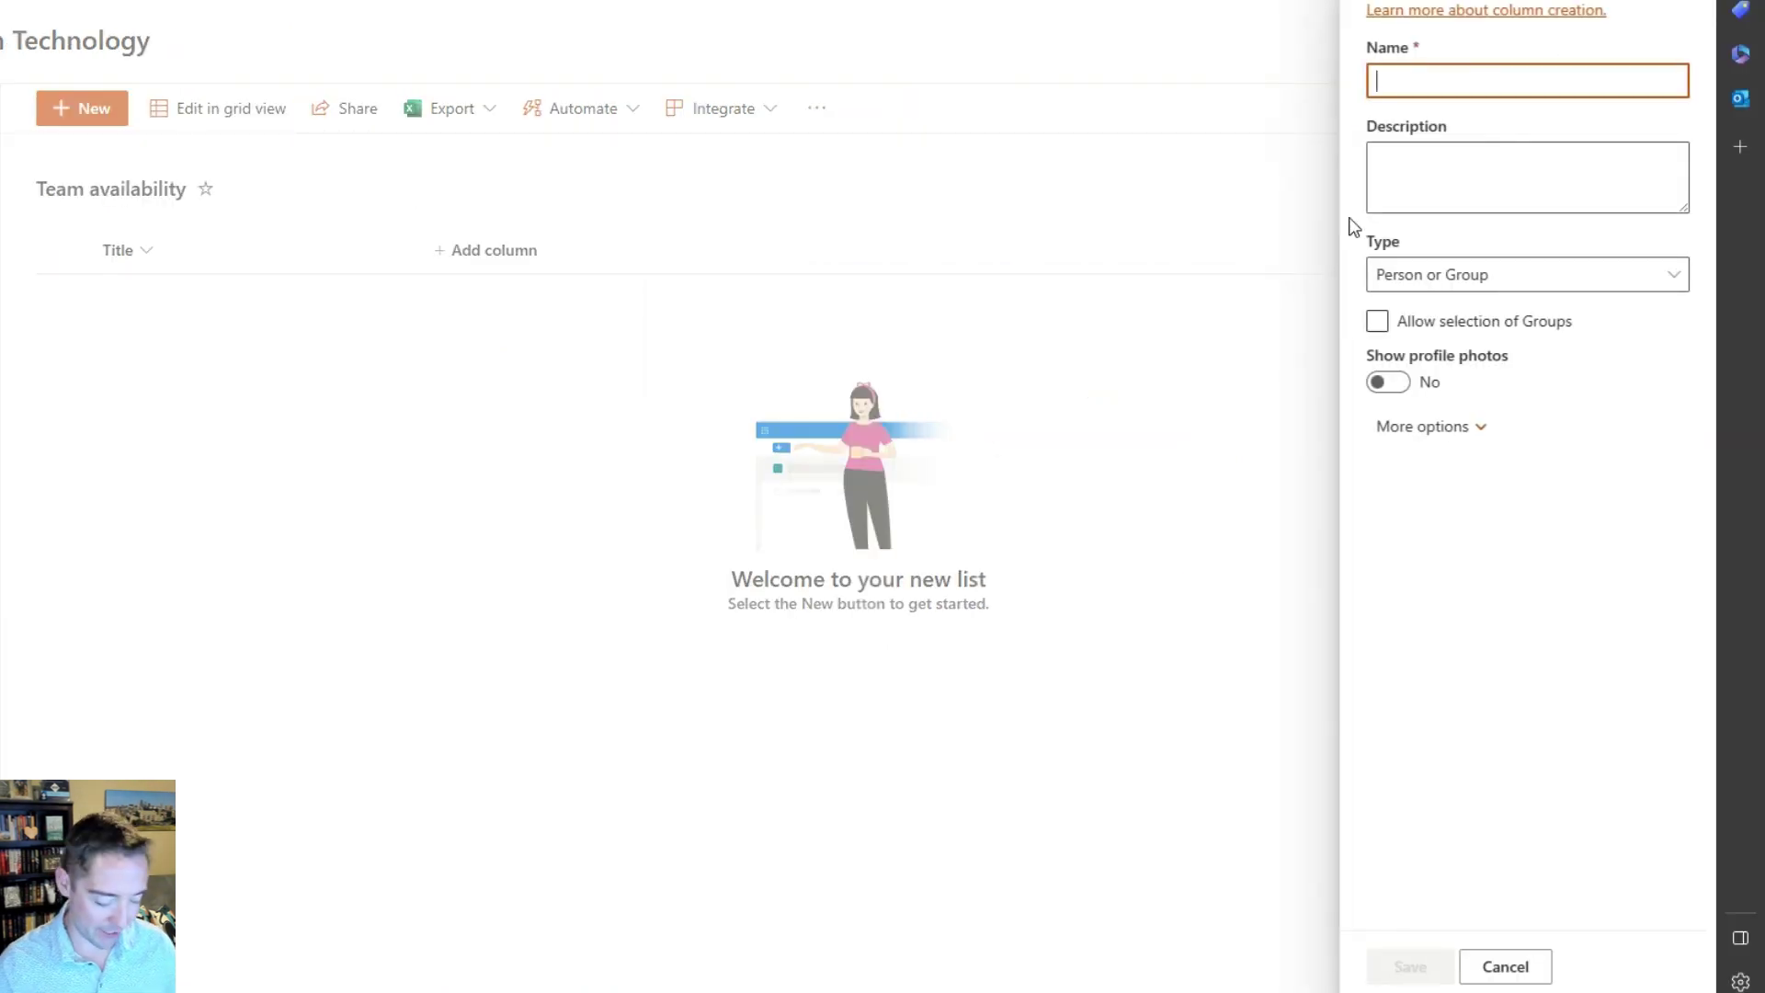
pyautogui.write('Employee')
pyautogui.click(1402, 393)
pyautogui.click(1402, 393)
pyautogui.click(1425, 968)
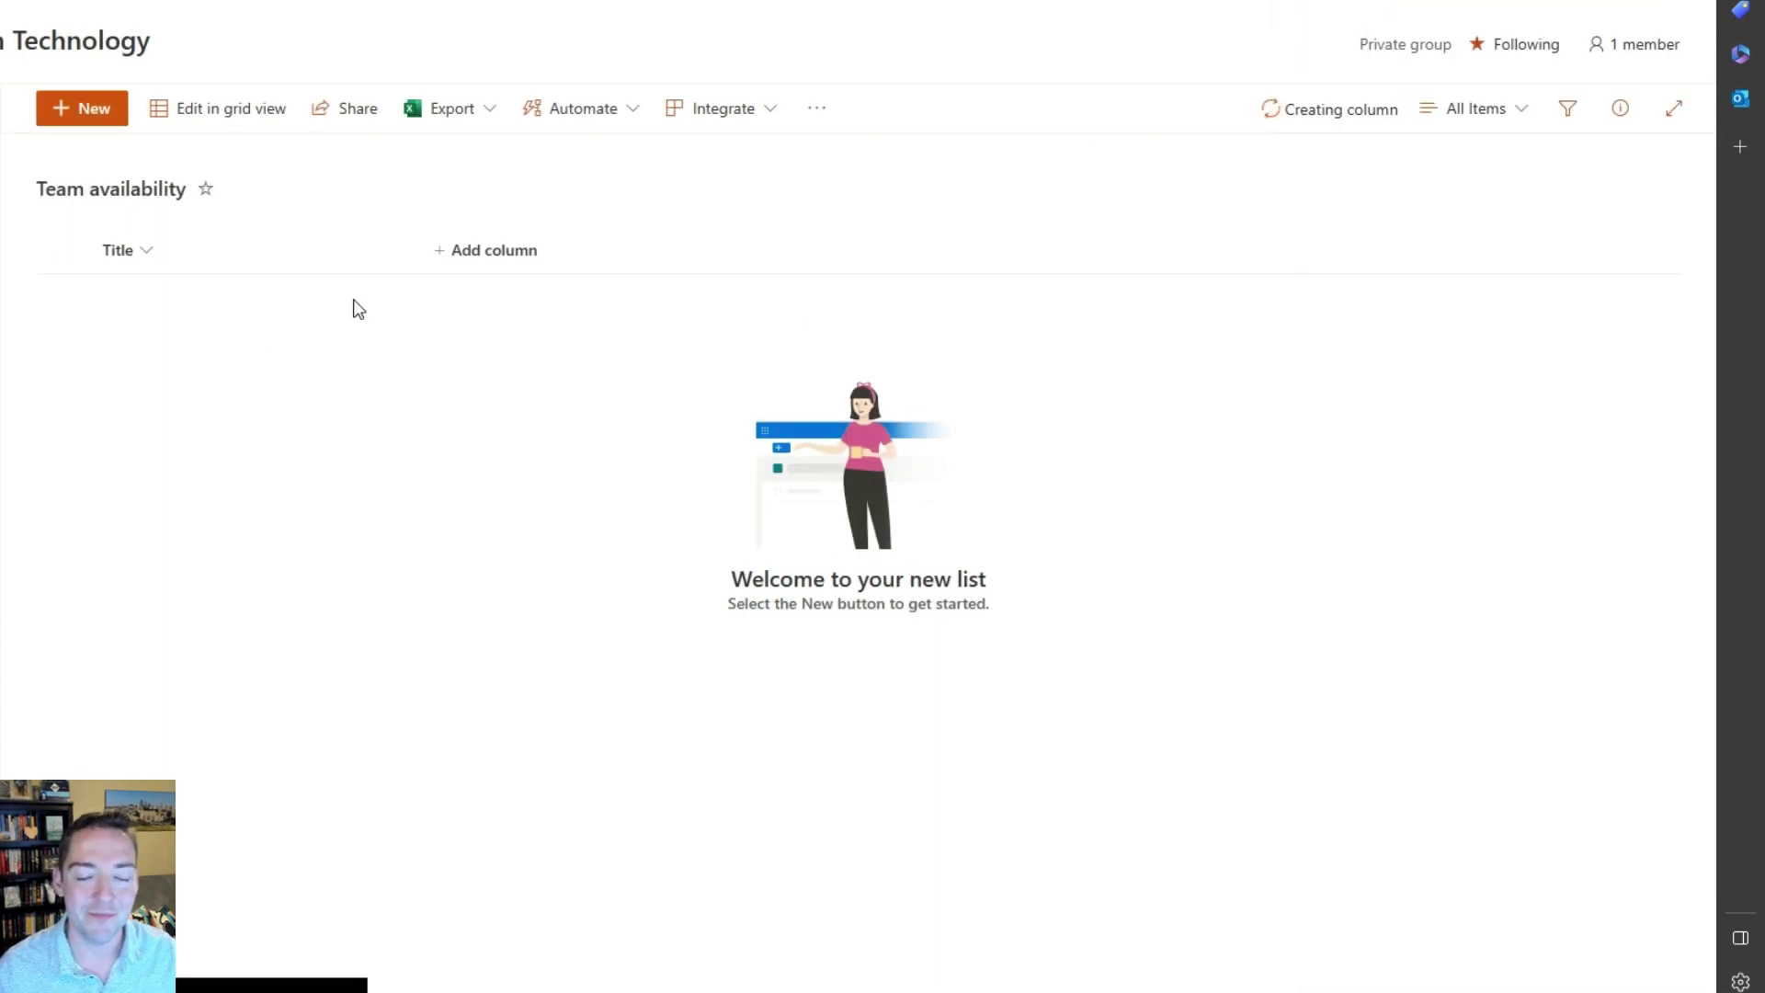
pyautogui.moveTo(481, 259); pyautogui.dragTo(122, 258)
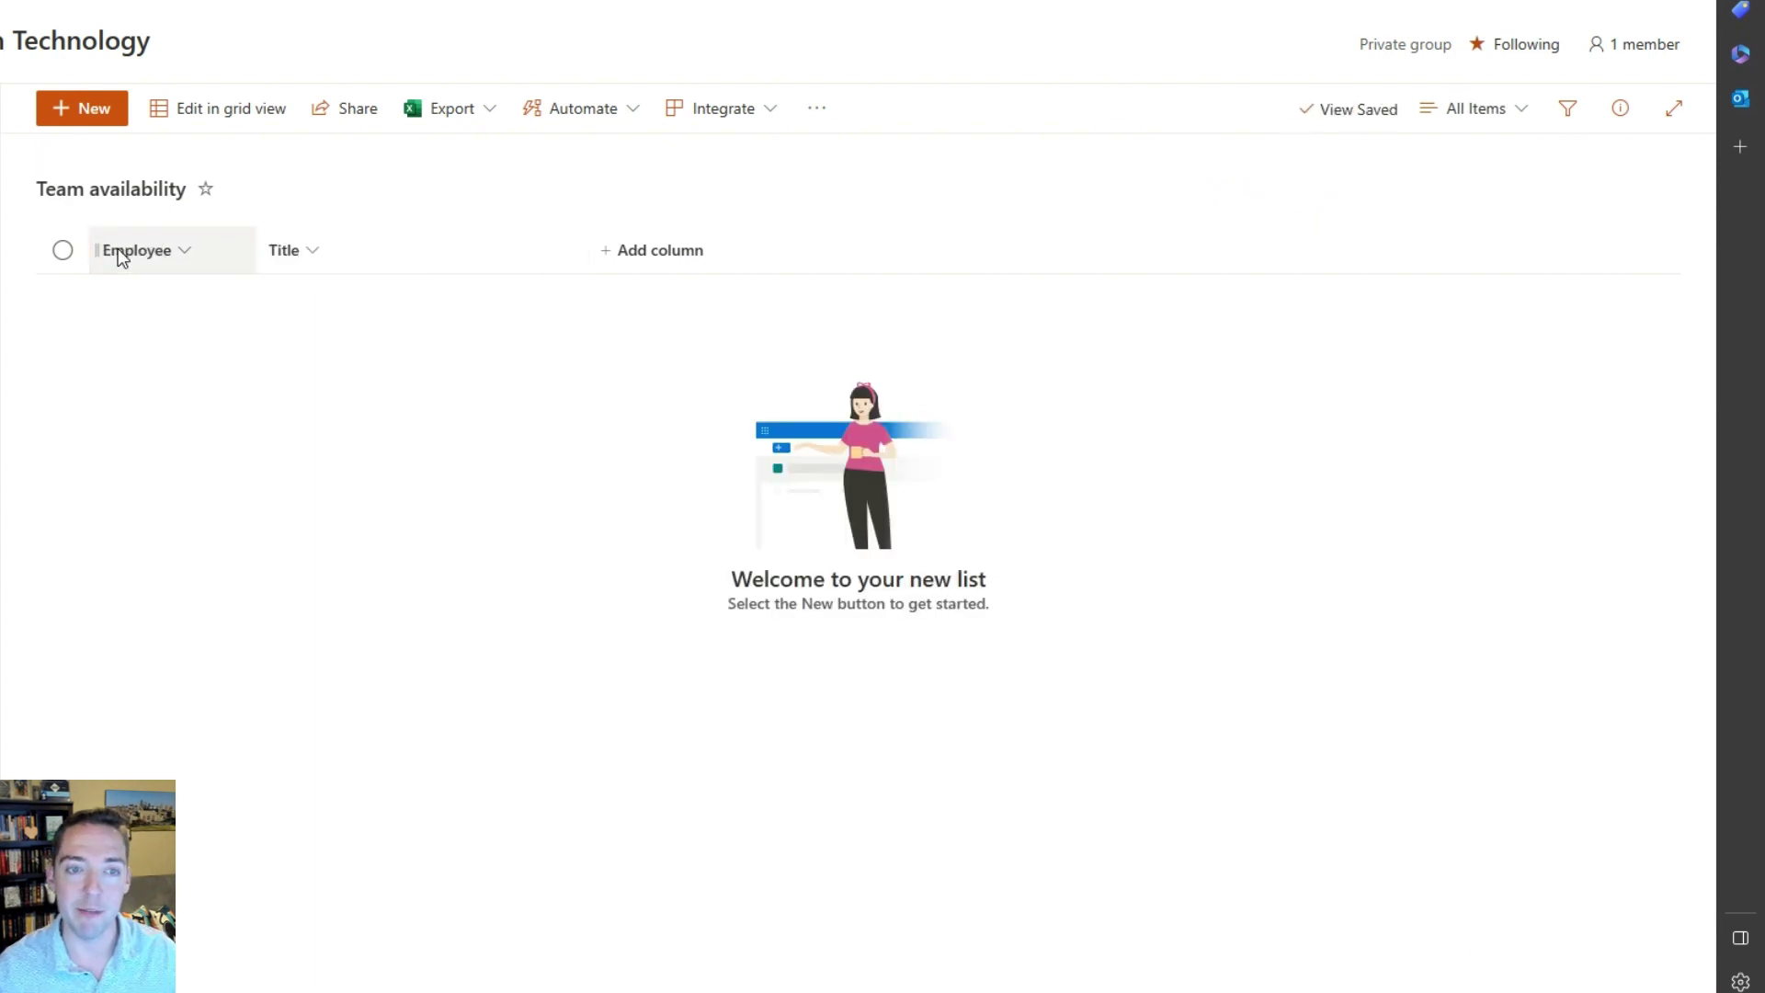
# Step: Rename the Title column to Monday
pyautogui.click(333, 265)
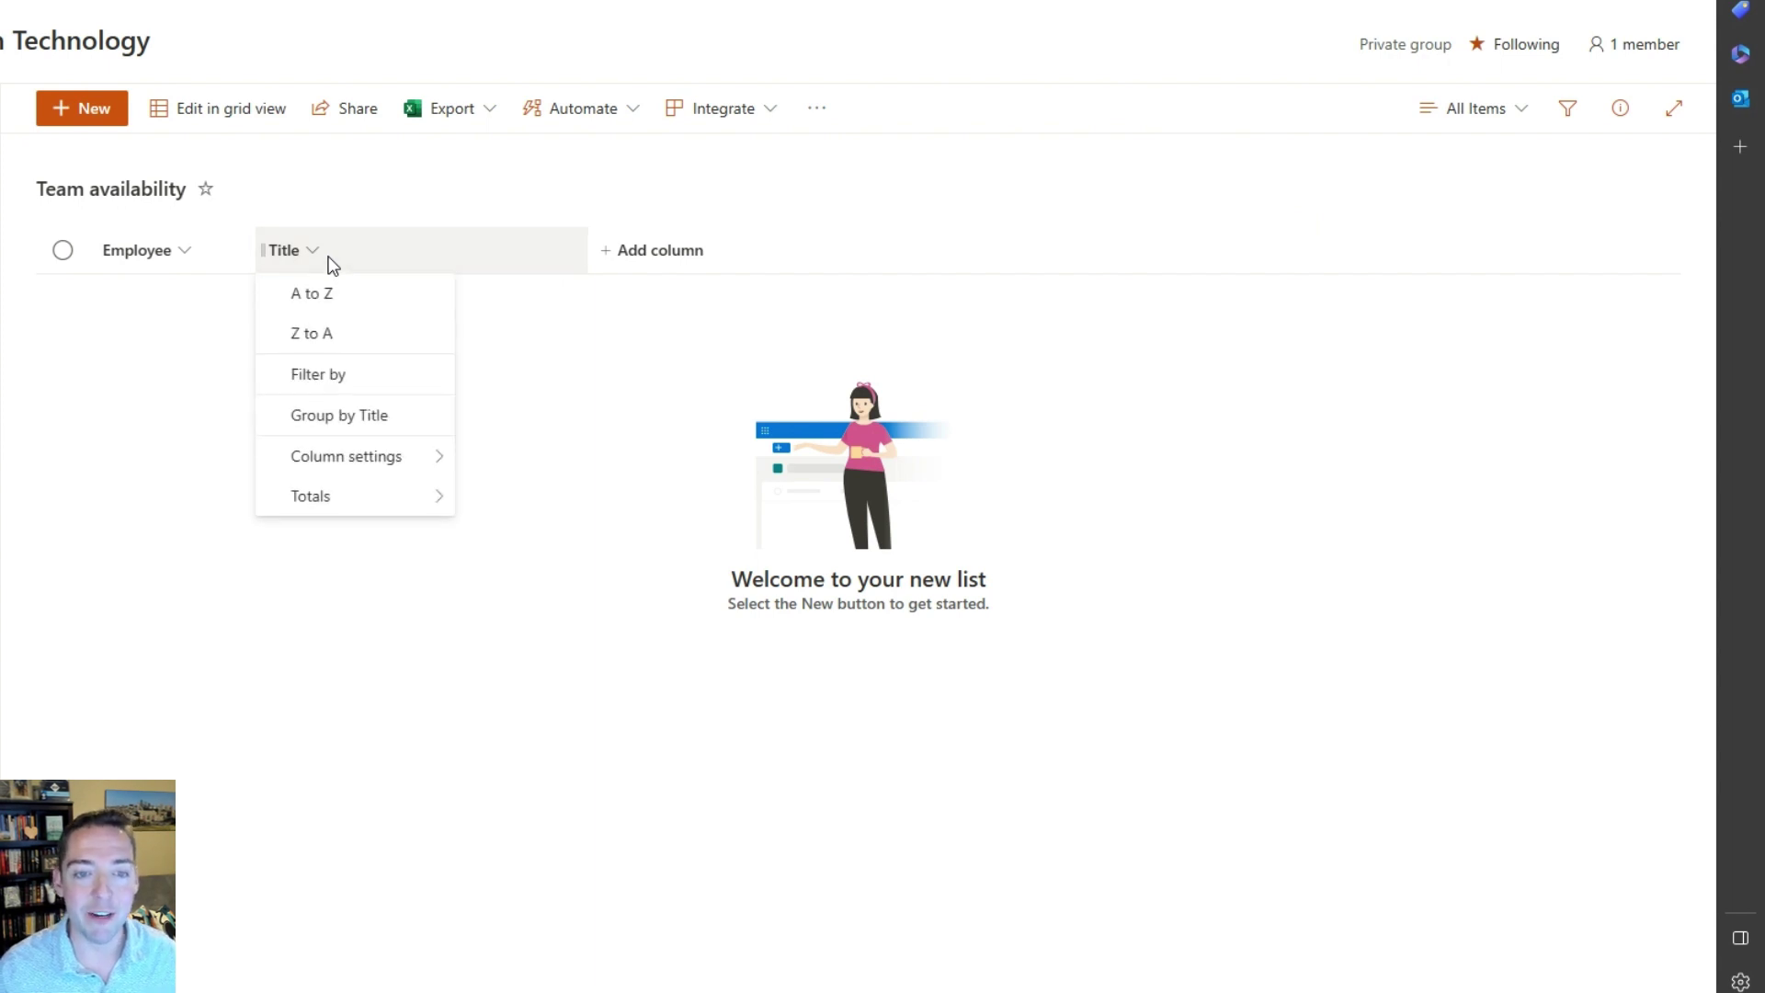
pyautogui.moveTo(414, 469)
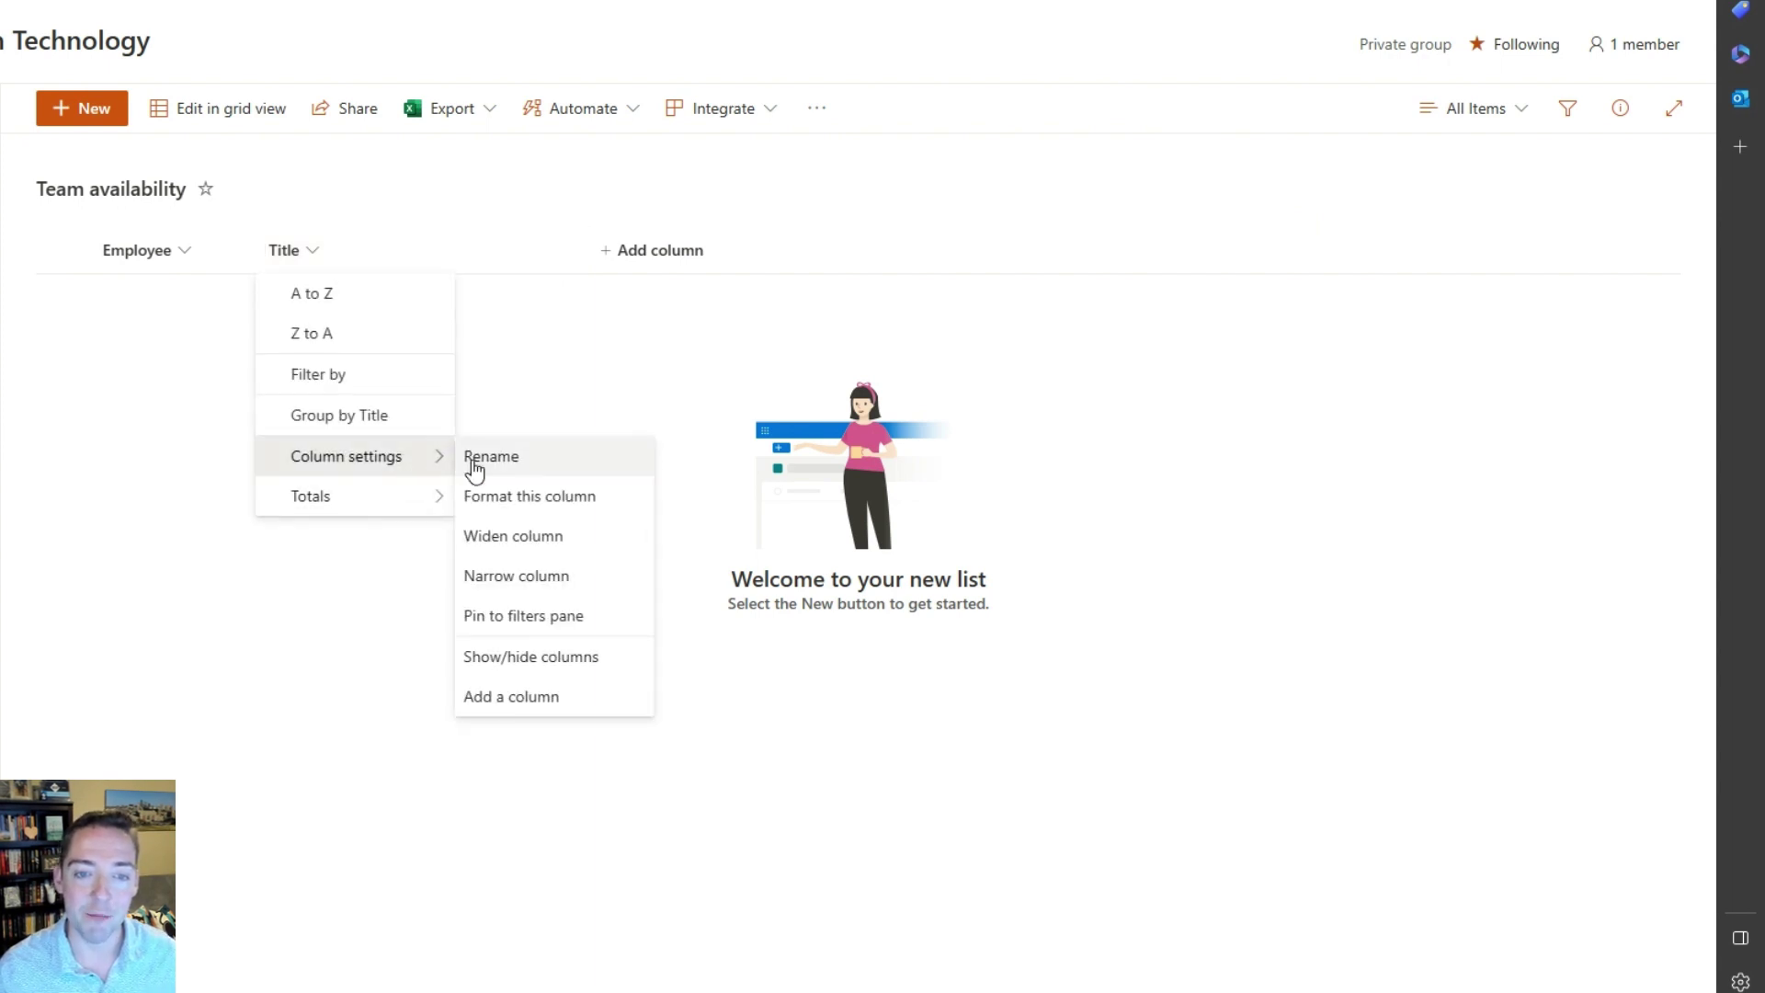
pyautogui.click(512, 467)
pyautogui.write('Monday')
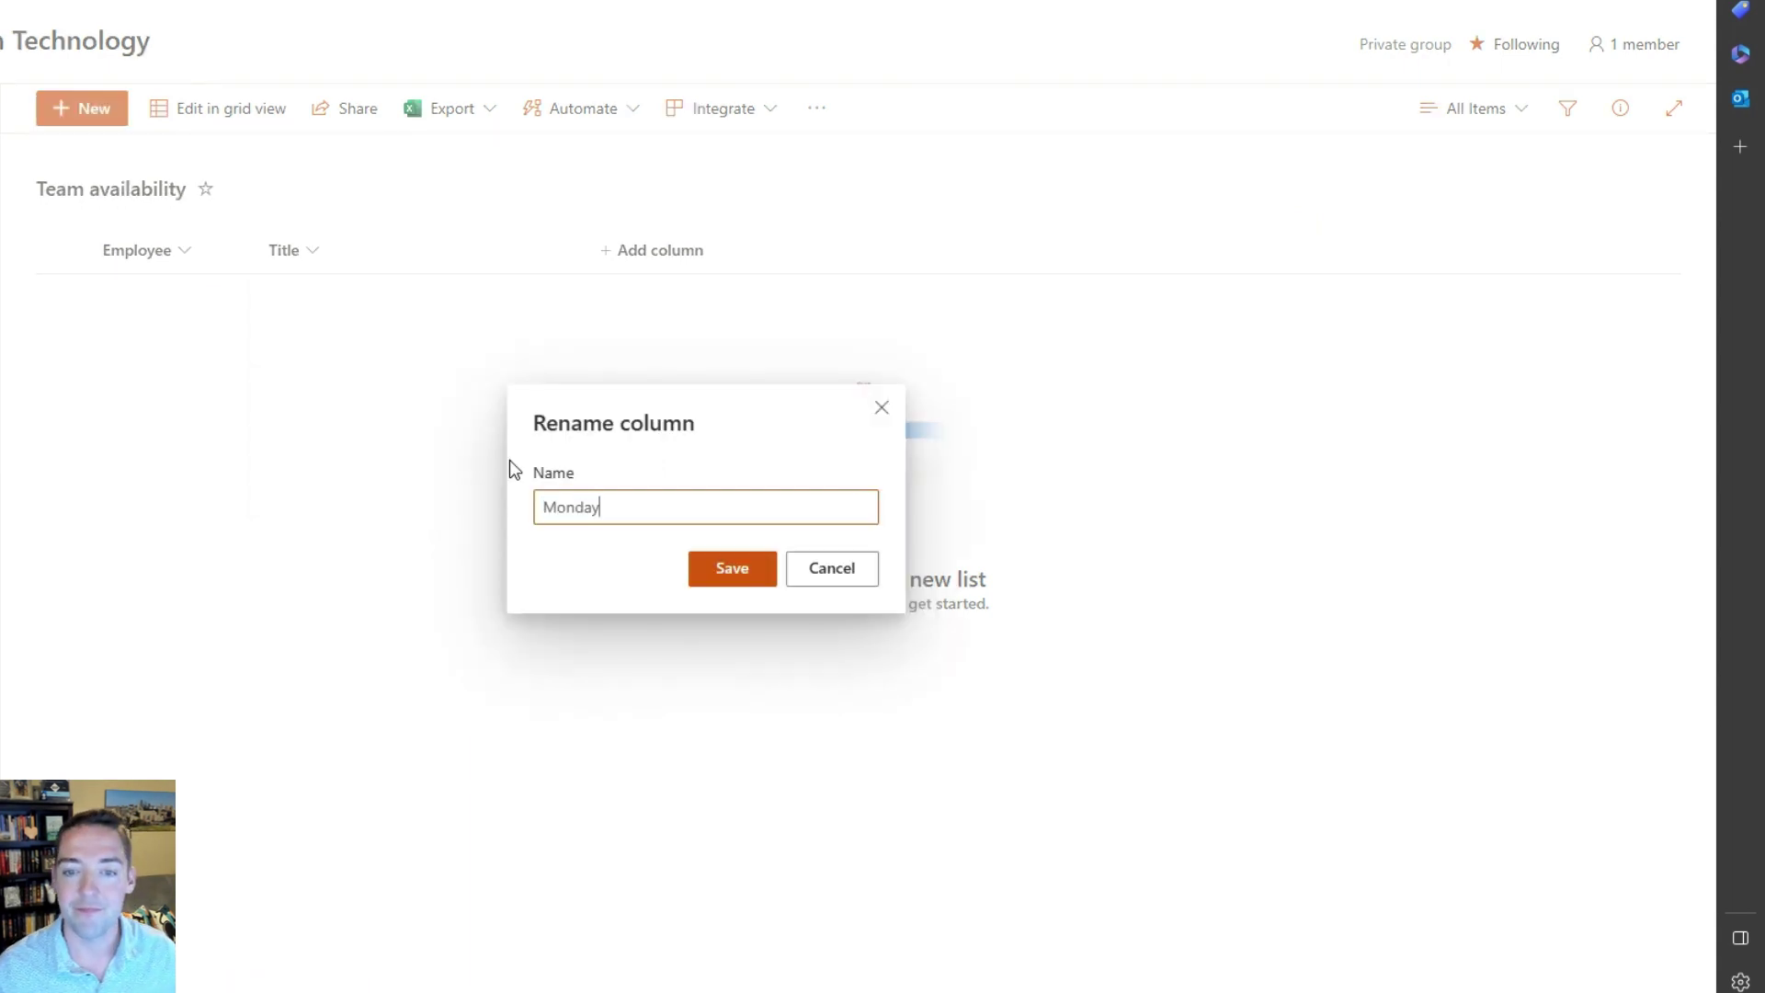
pyautogui.click(703, 576)
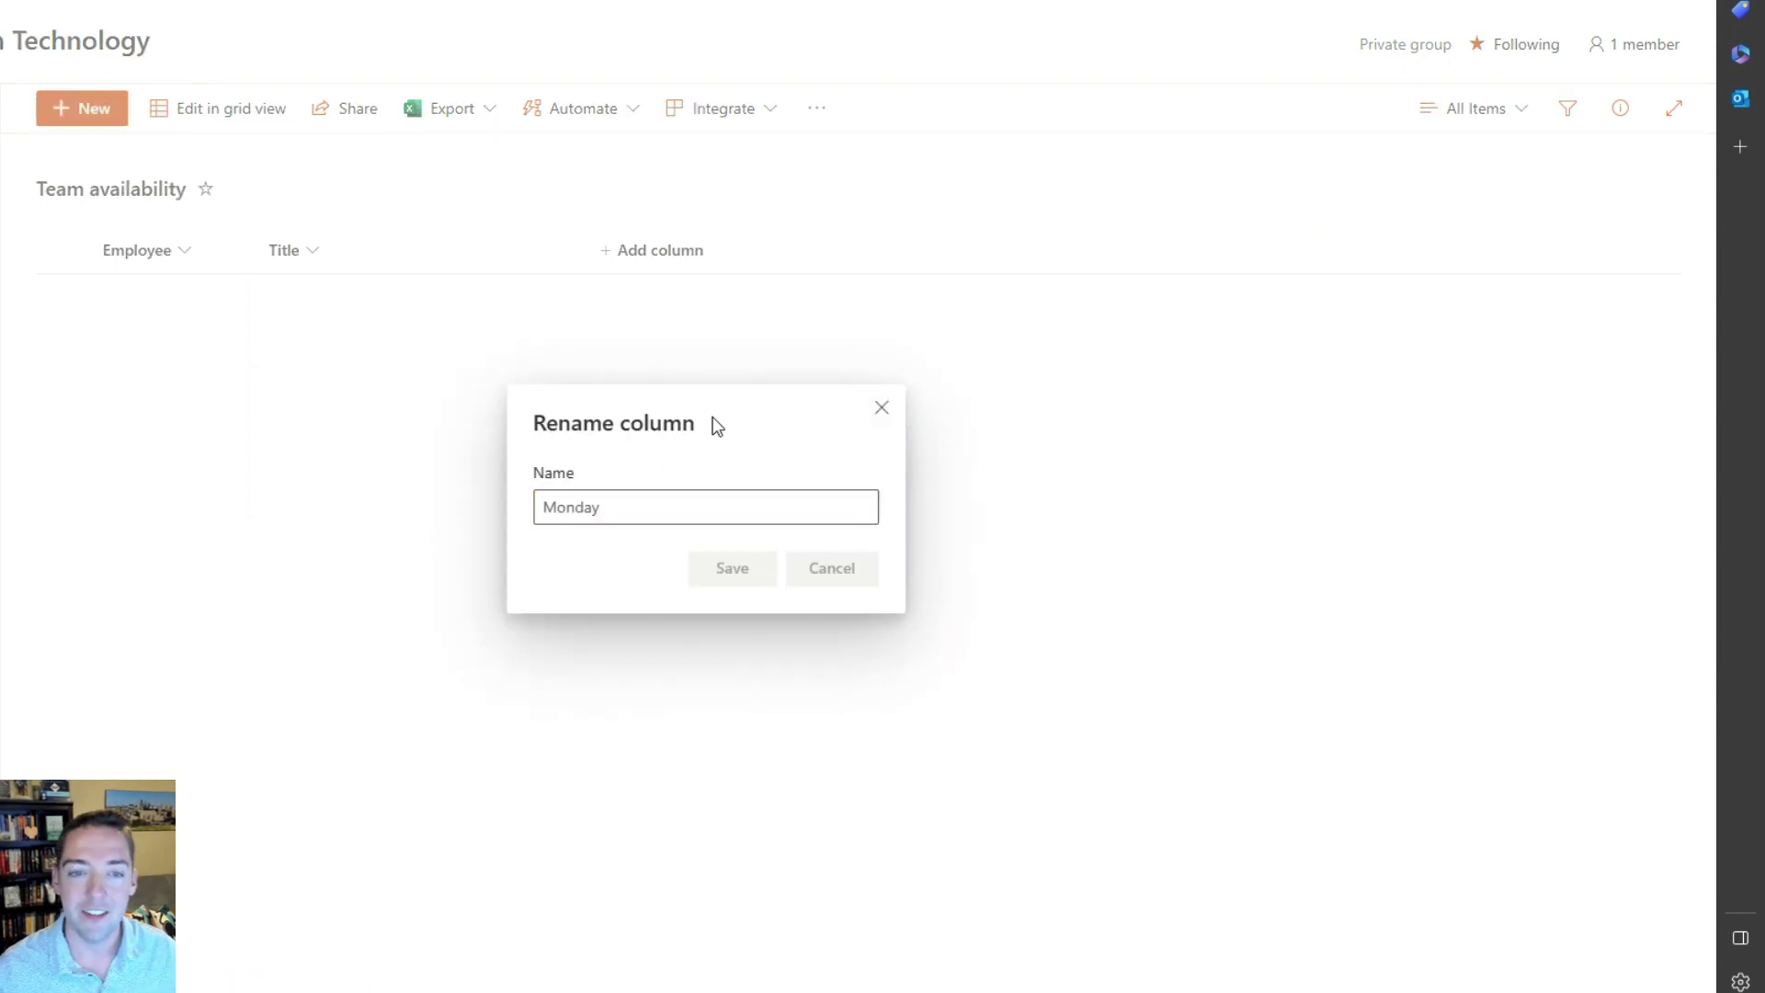
# Step: Add a single-line text column named Tuesday and start adding another column after it
pyautogui.click(660, 260)
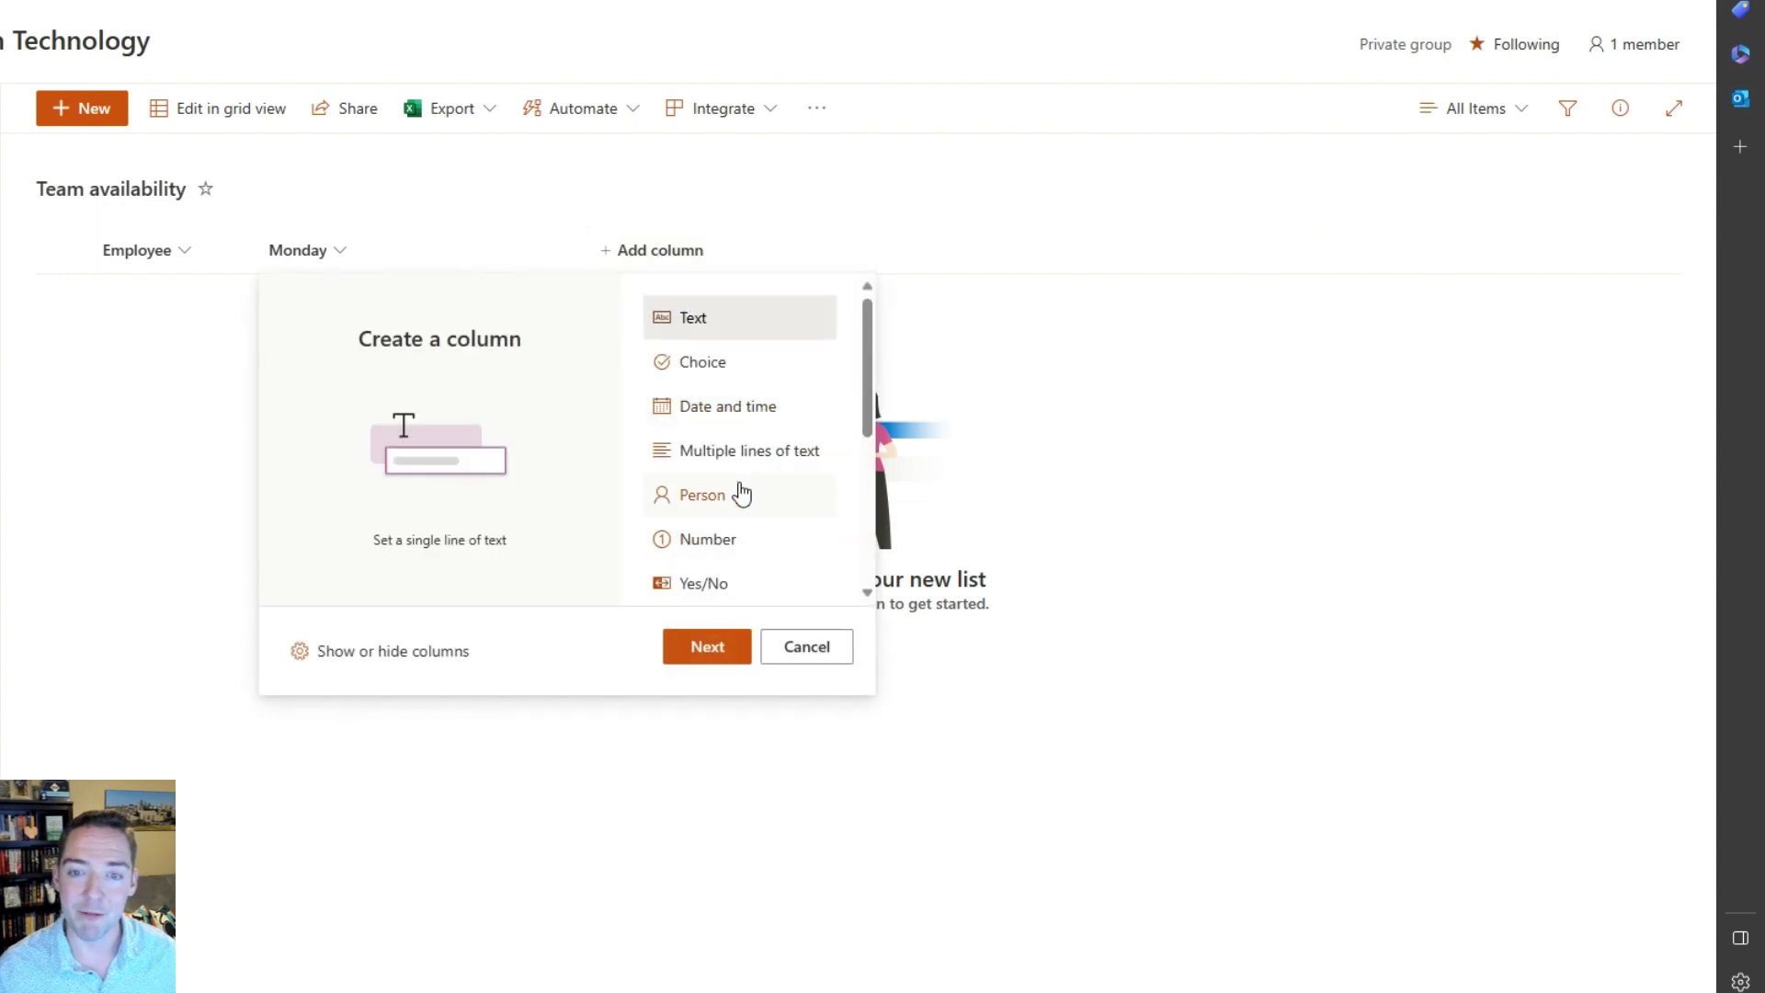
pyautogui.click(710, 647)
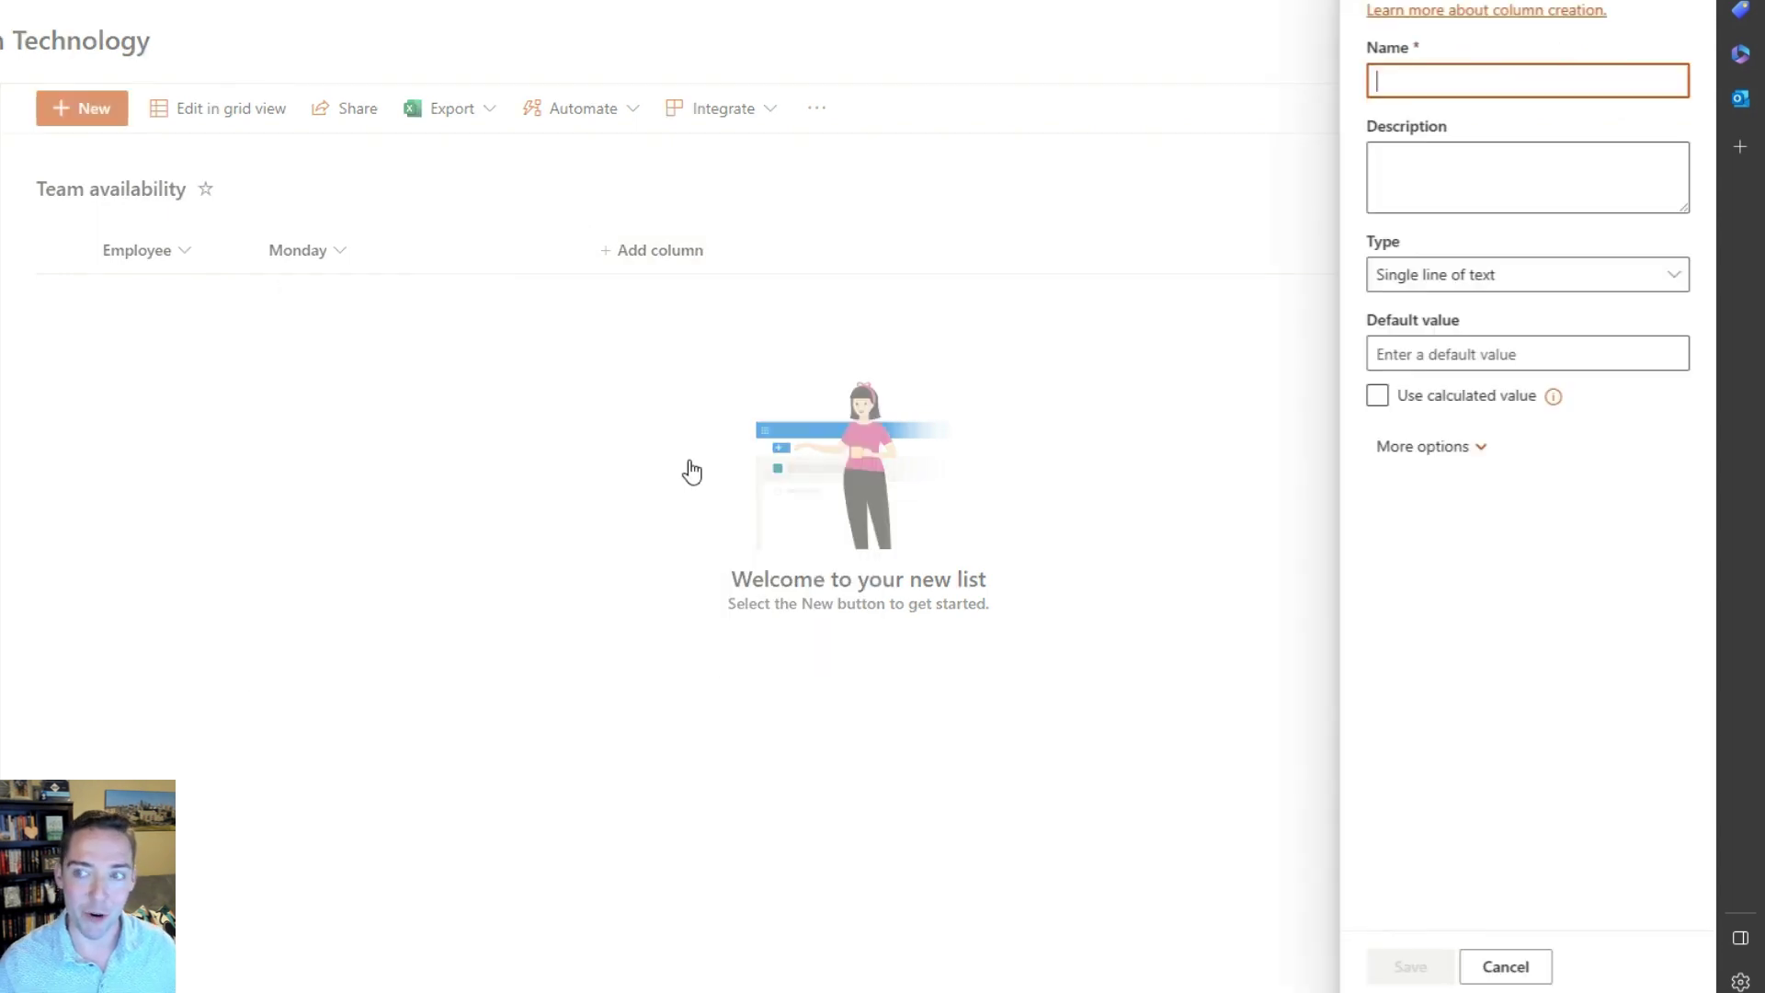
pyautogui.write('Tuesd')
pyautogui.write('ay')
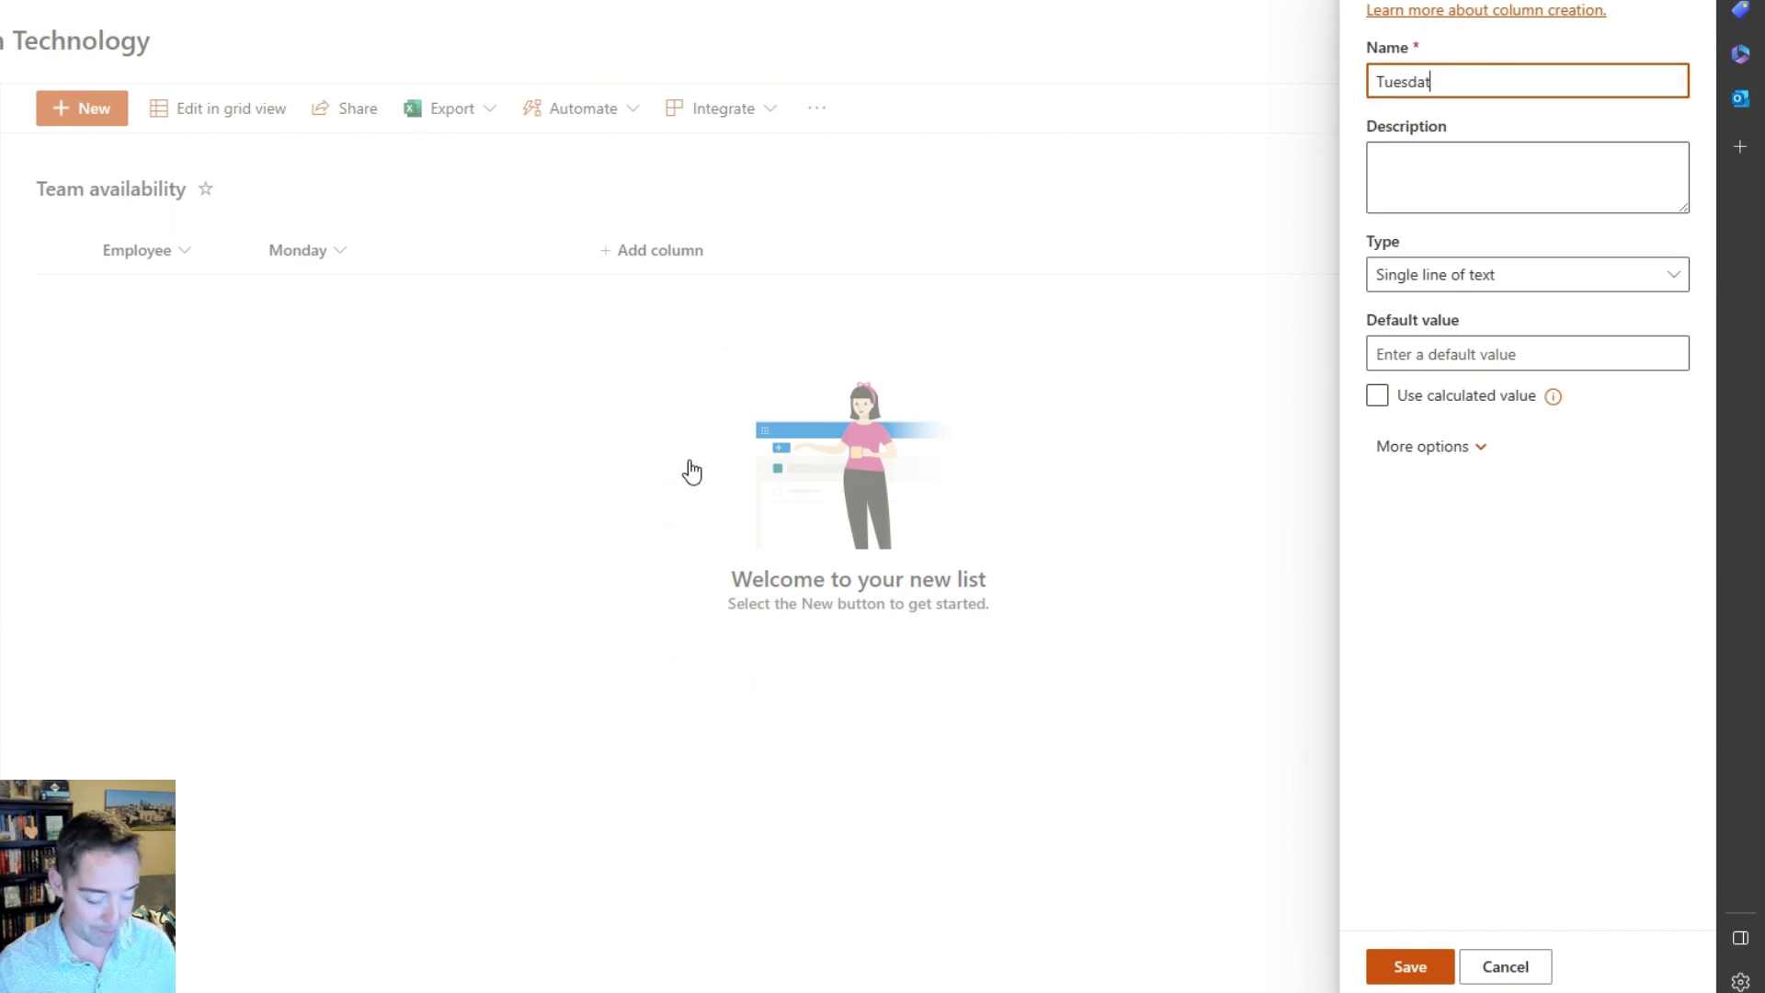
pyautogui.click(1410, 966)
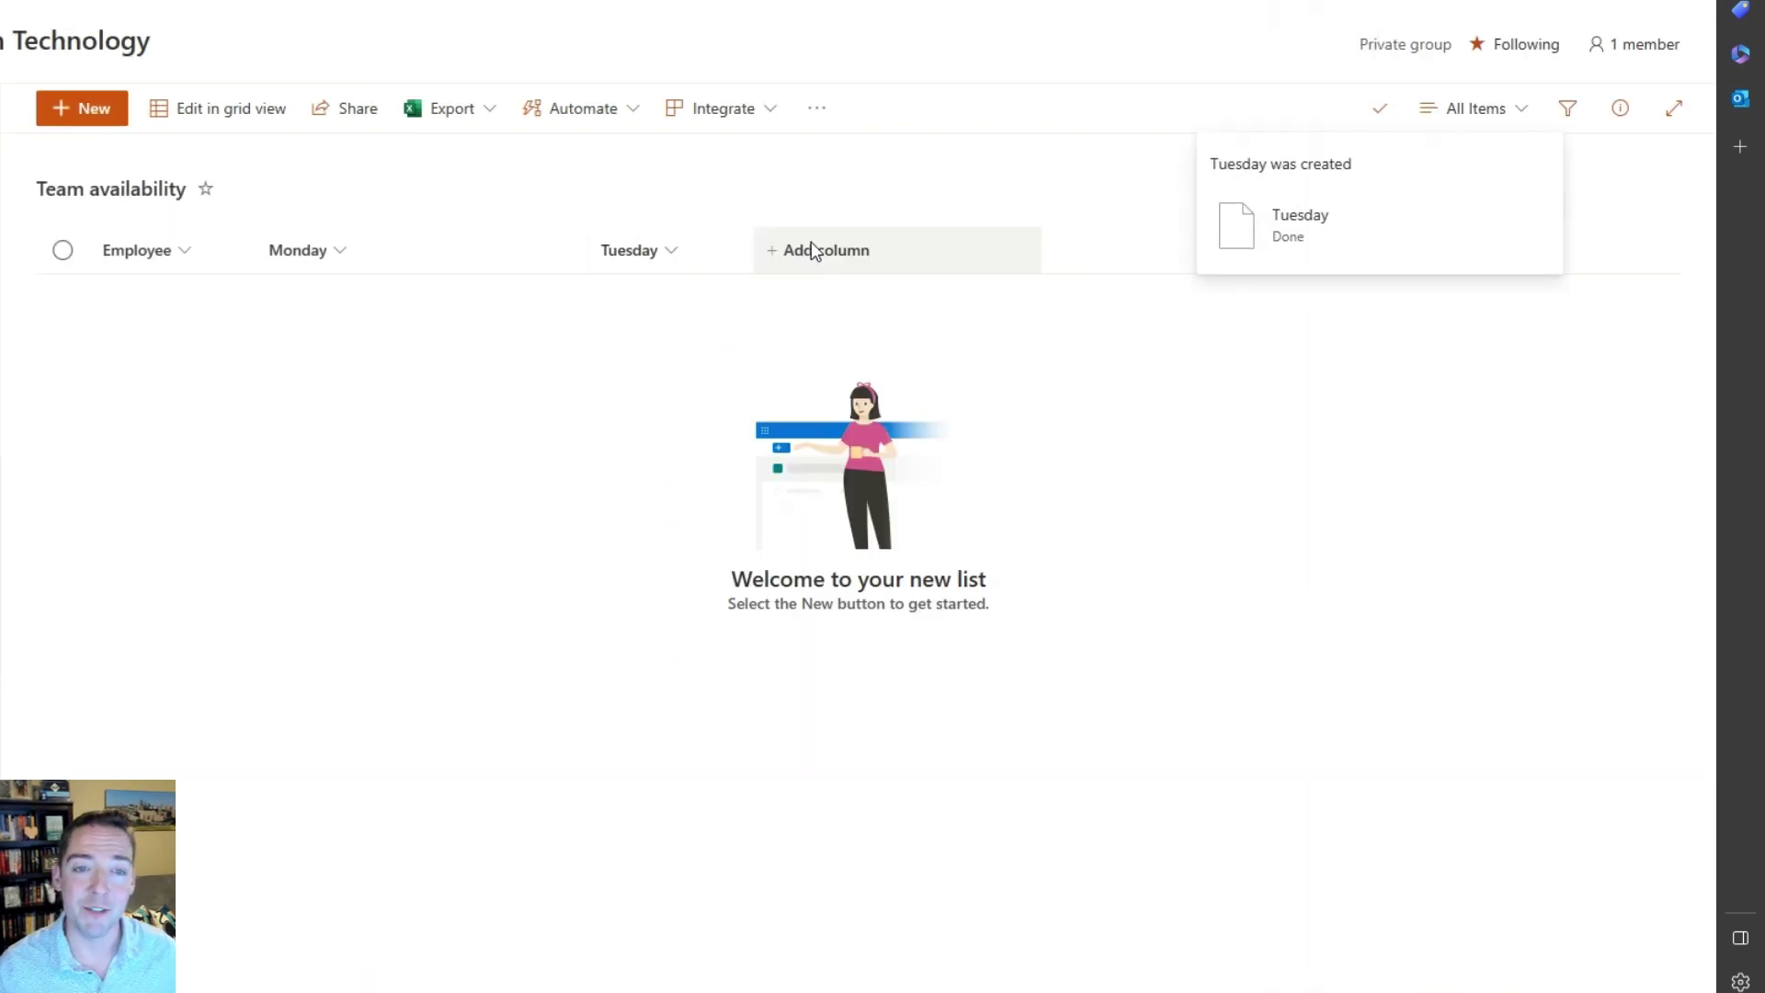
pyautogui.click(854, 261)
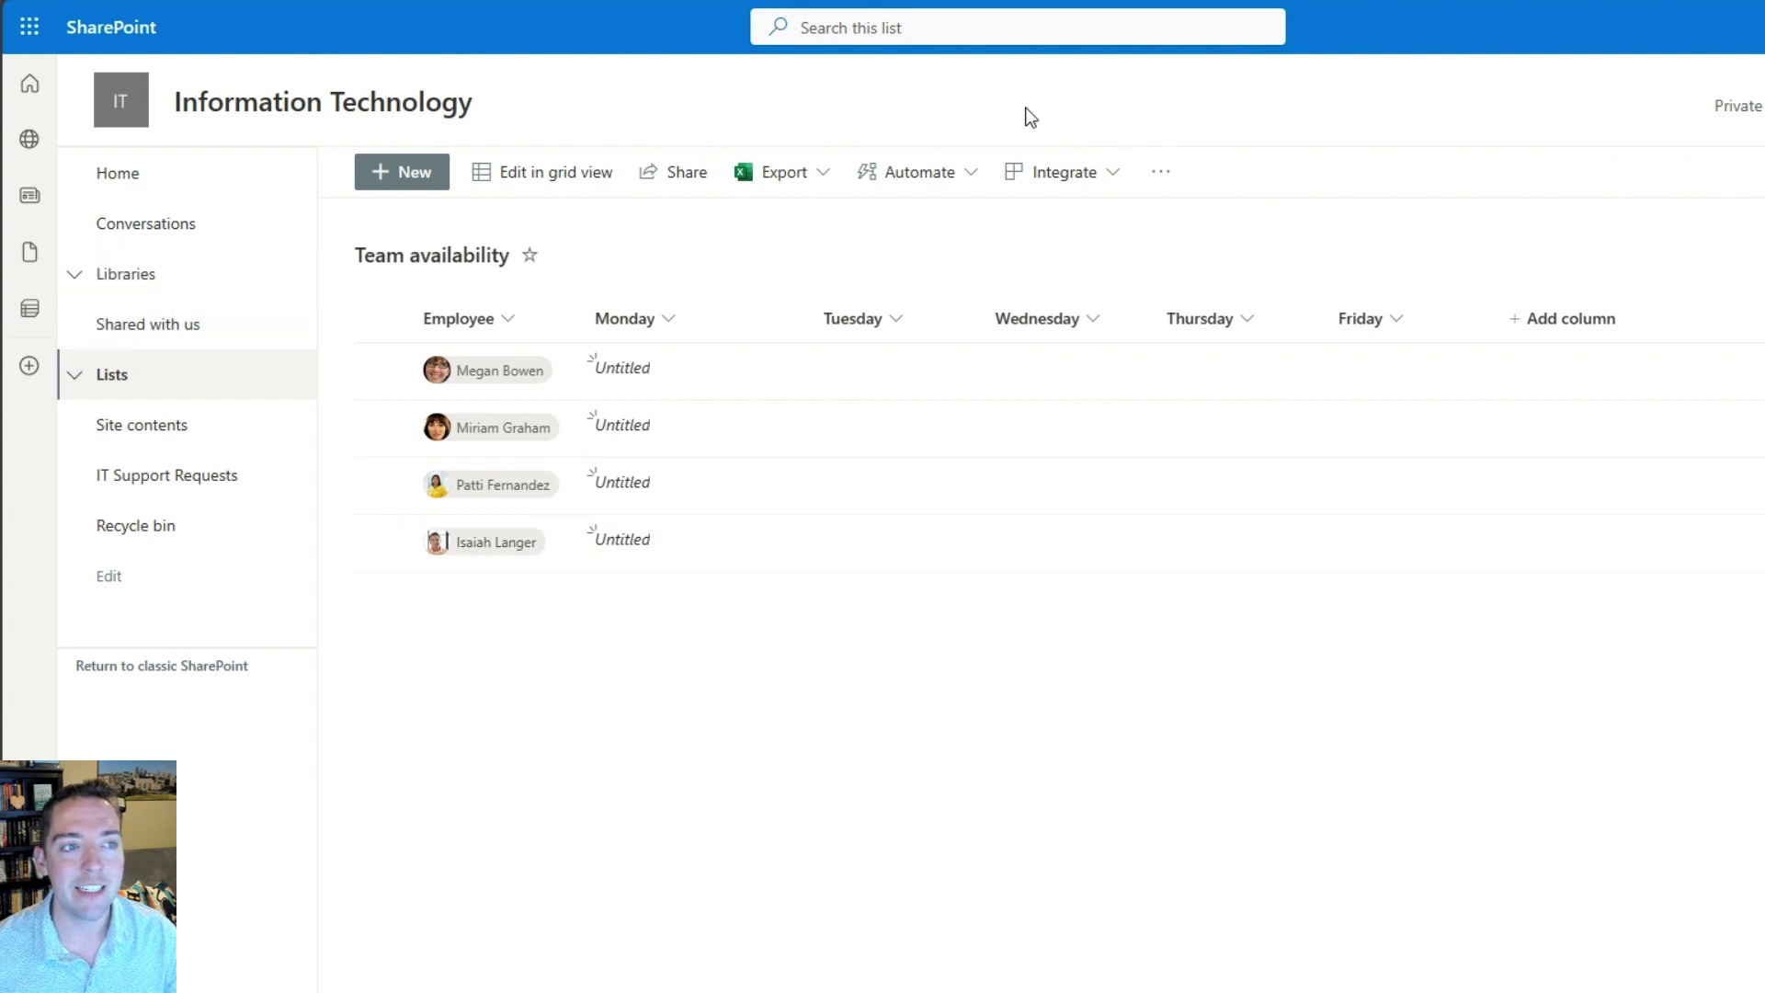
# Step: Switch to the In-office status survey flow in Power Automate and examine the Recurrence trigger and the Get items advanced options
pyautogui.hotkey('ctrl', 'Tab')
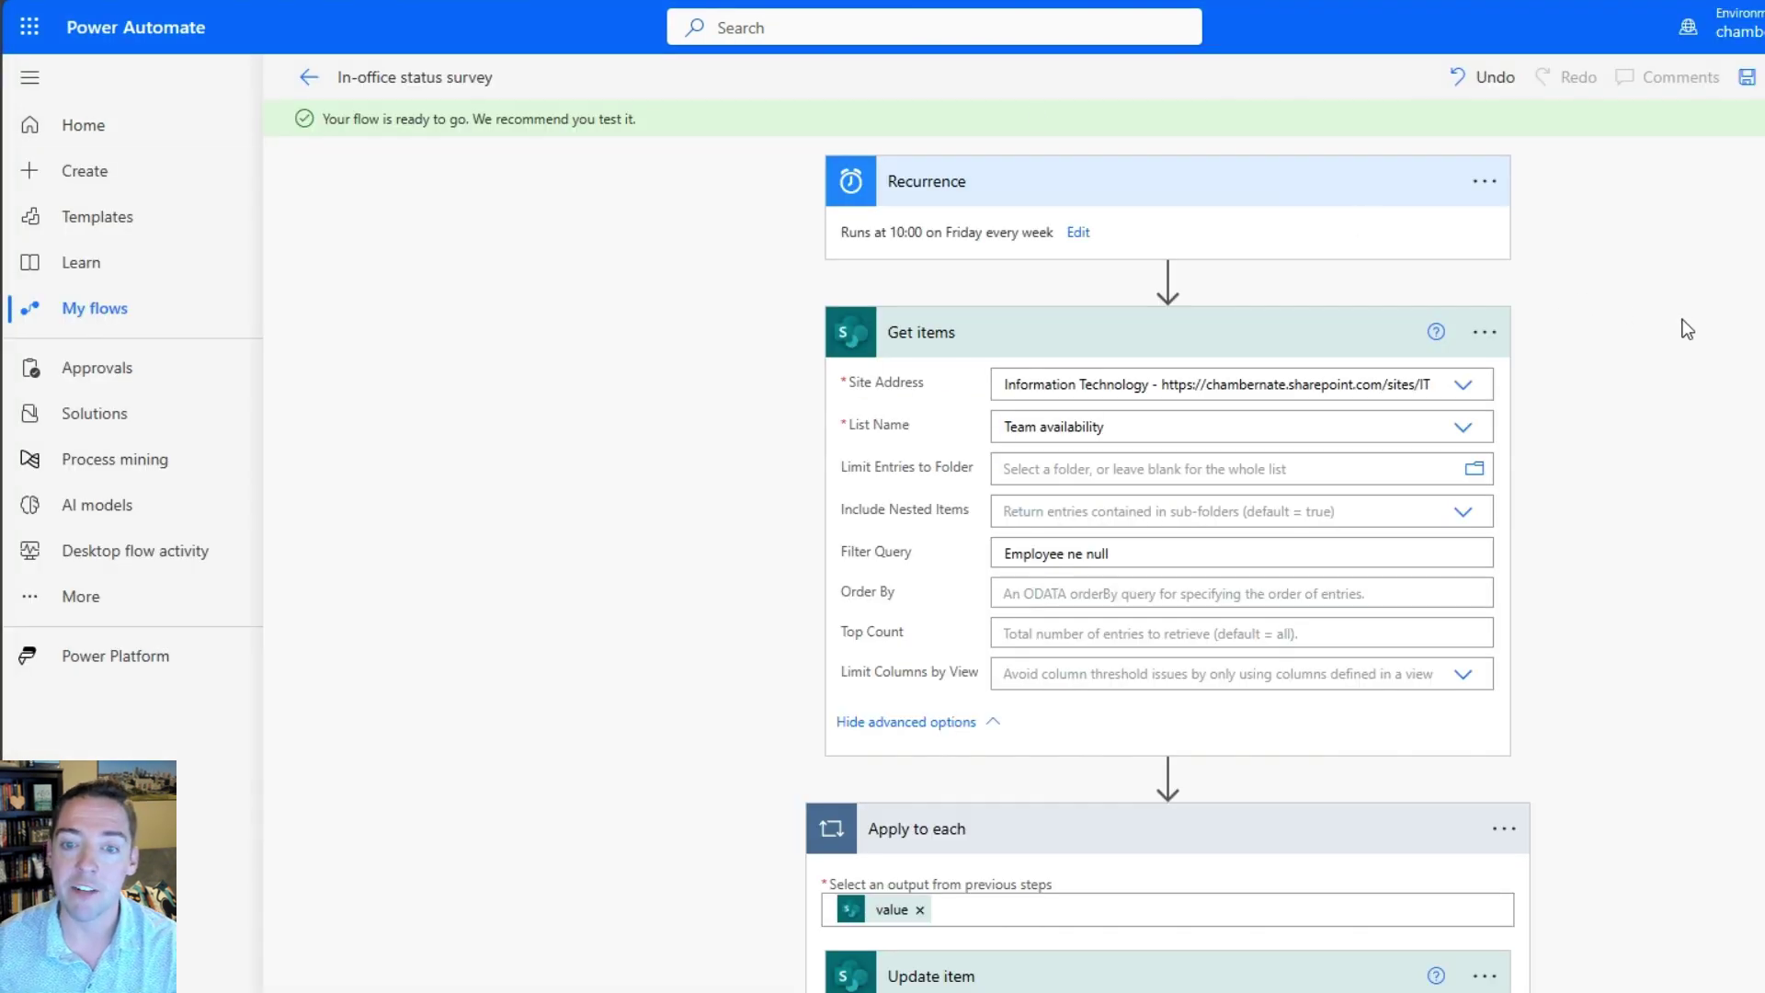
pyautogui.moveTo(1167, 278)
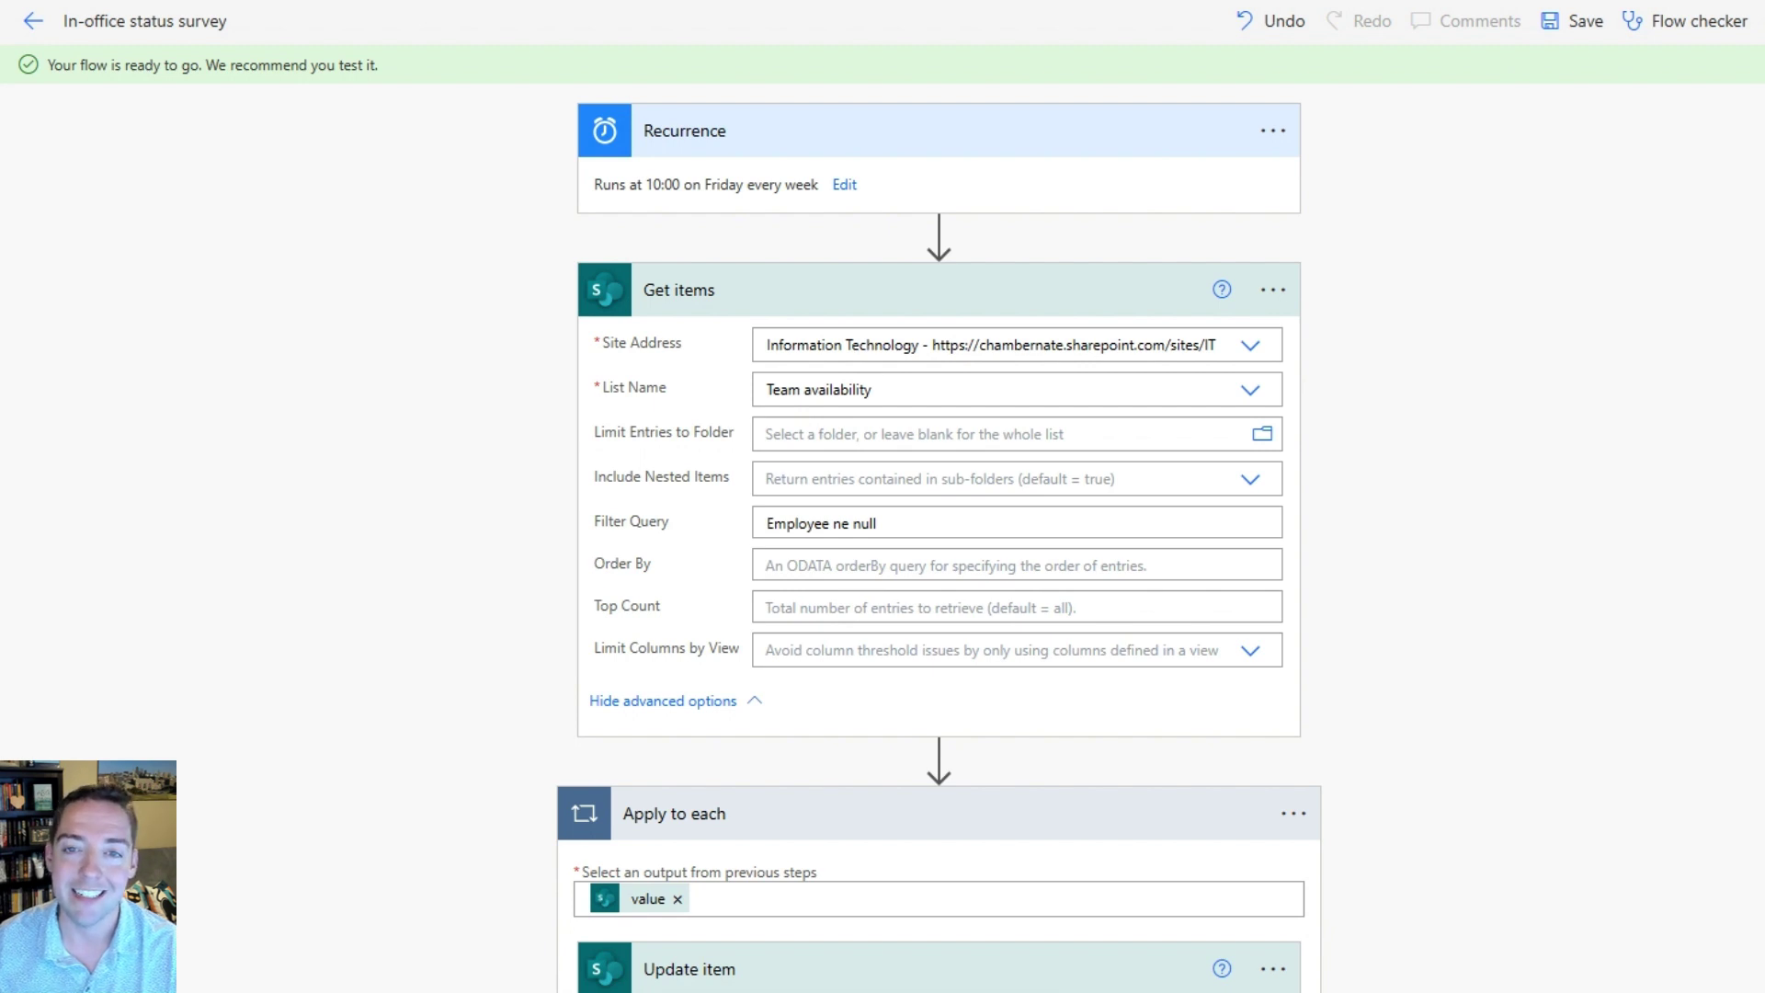
pyautogui.click(685, 131)
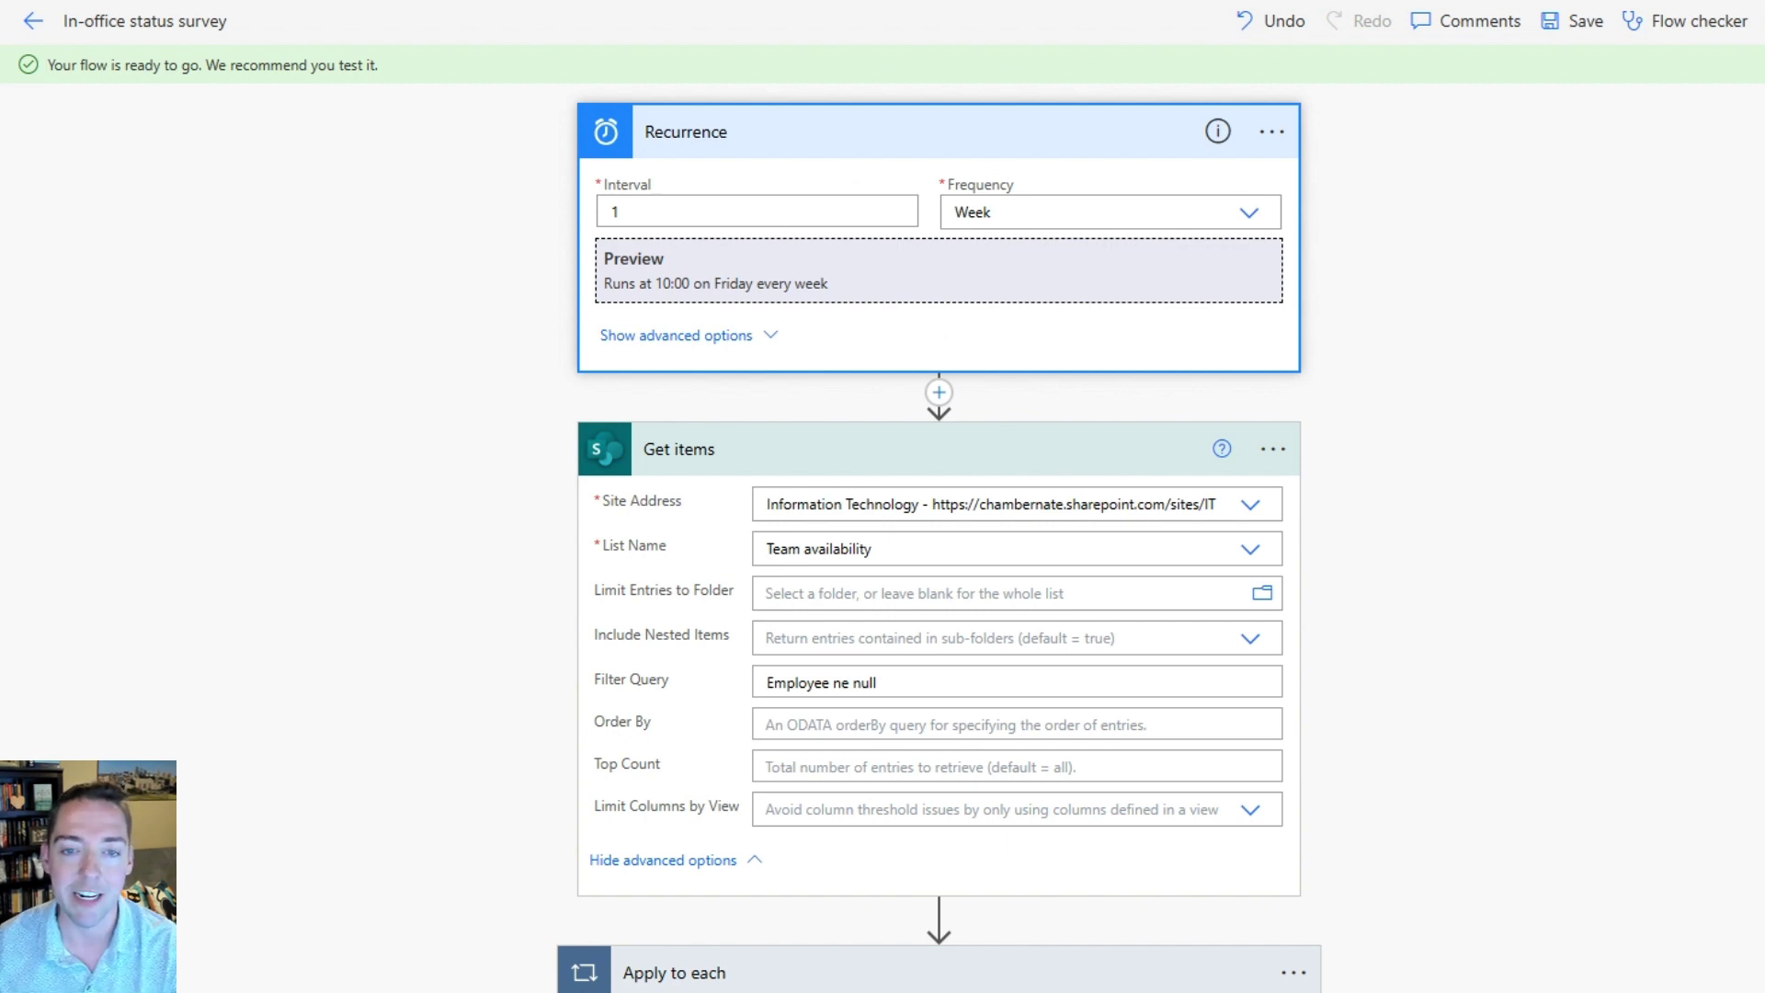
pyautogui.scroll(-2, 1719, 425)
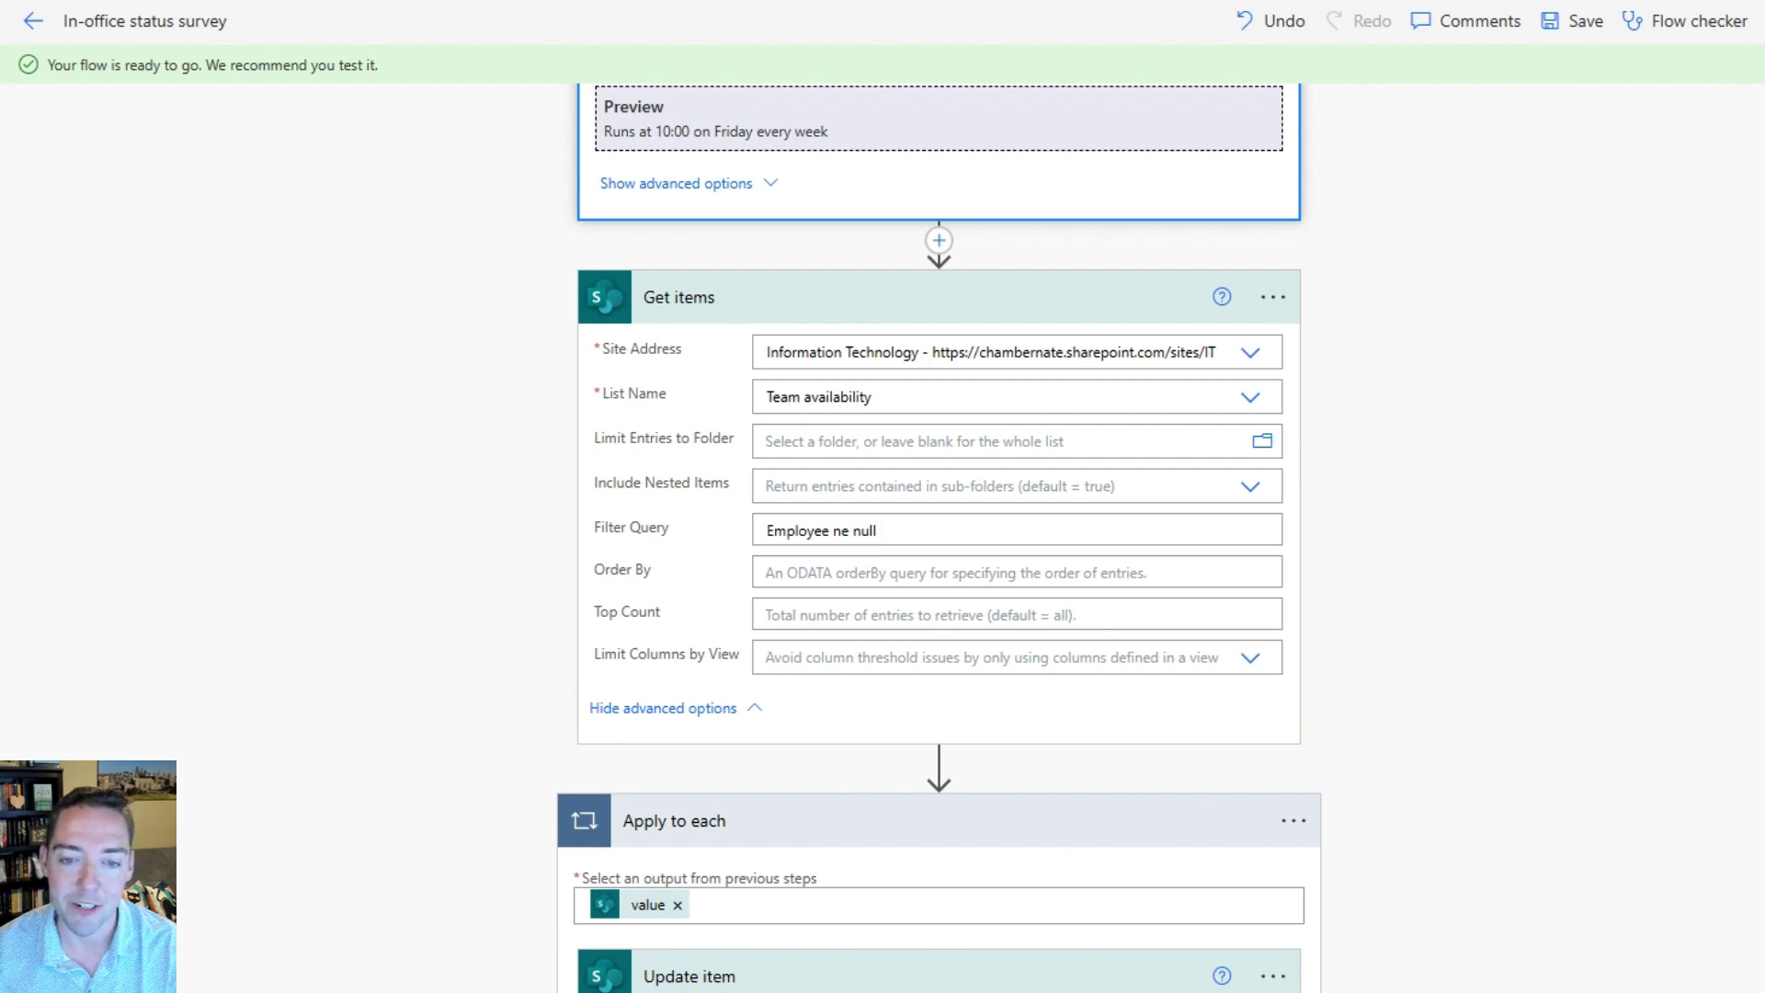
pyautogui.click(663, 708)
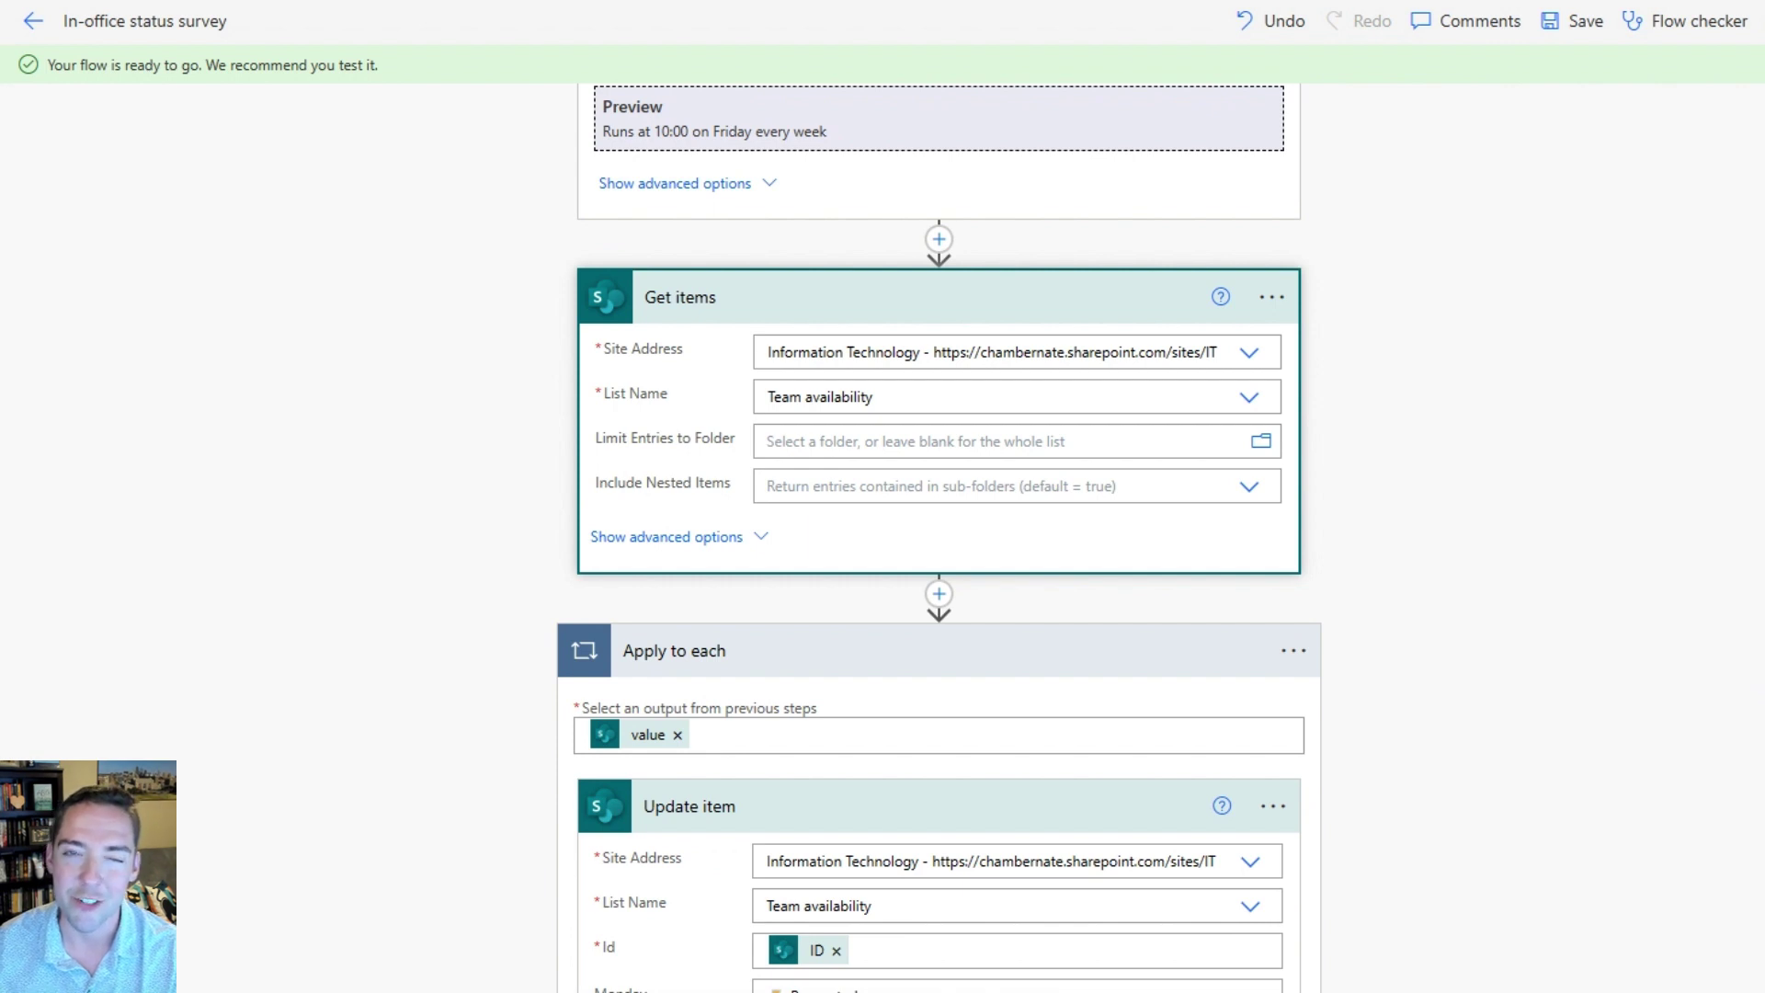
pyautogui.click(667, 536)
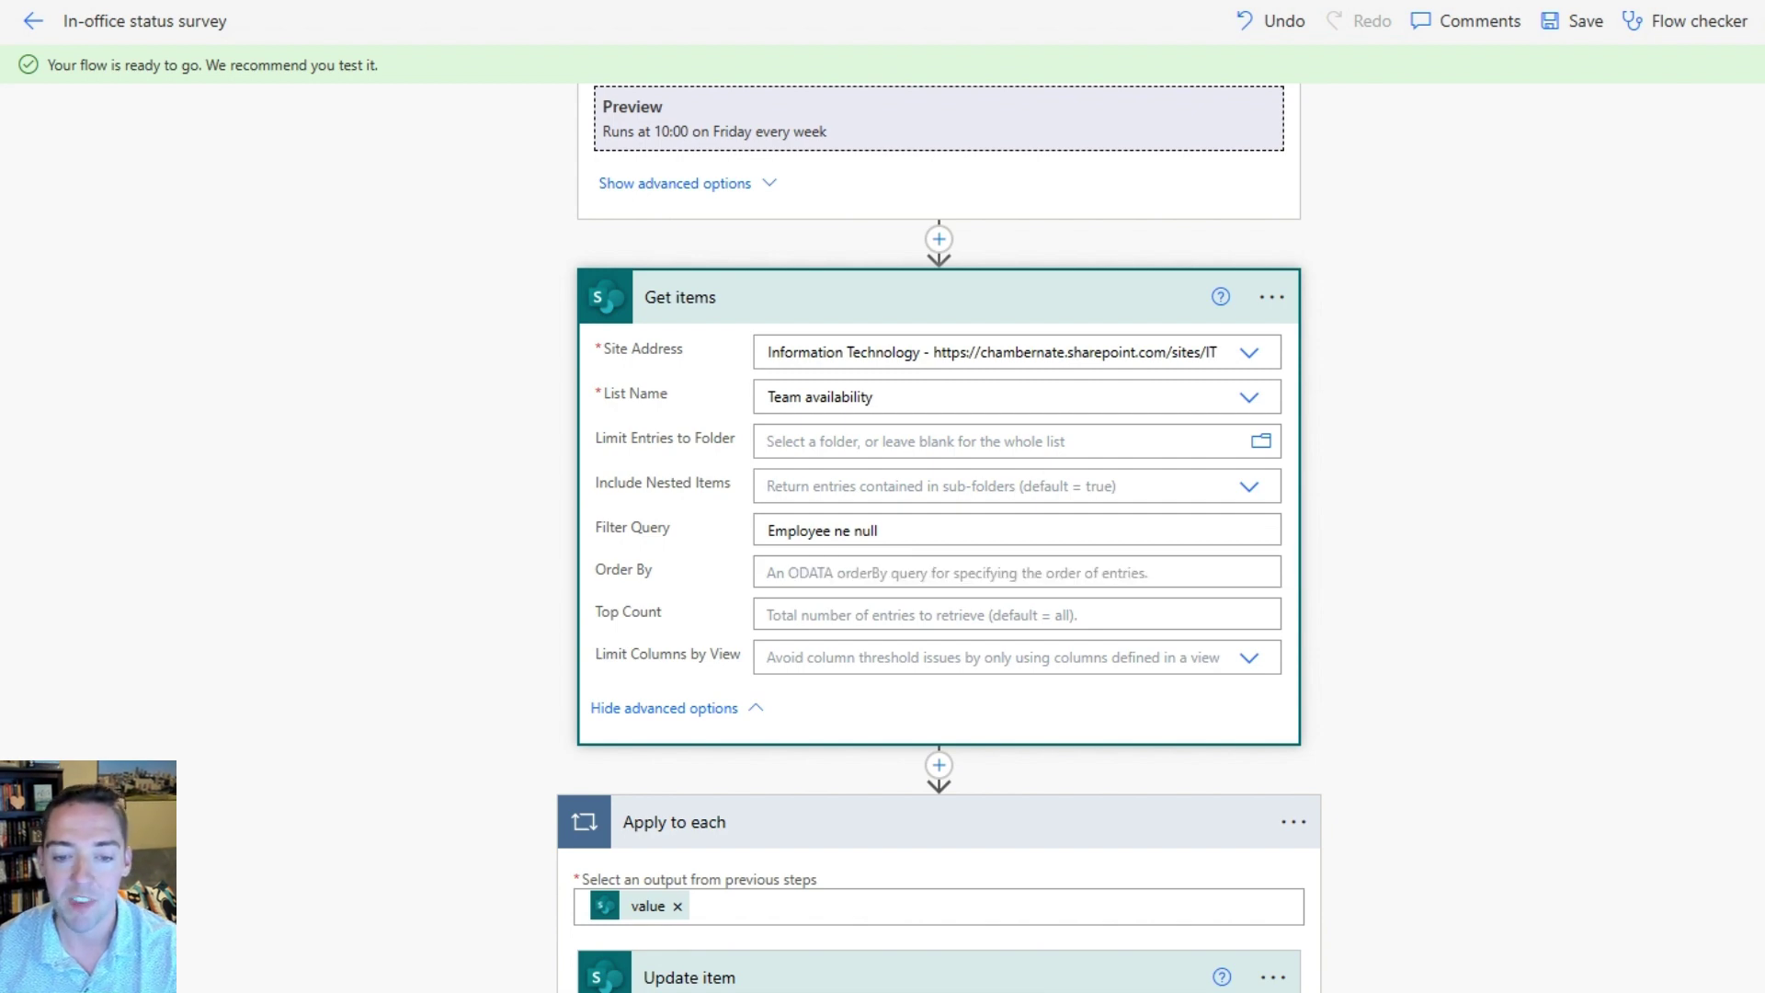
# Step: Clear the Id of the Update item action and reinsert the ID dynamic content from Get items
pyautogui.scroll(-5, 939, 538)
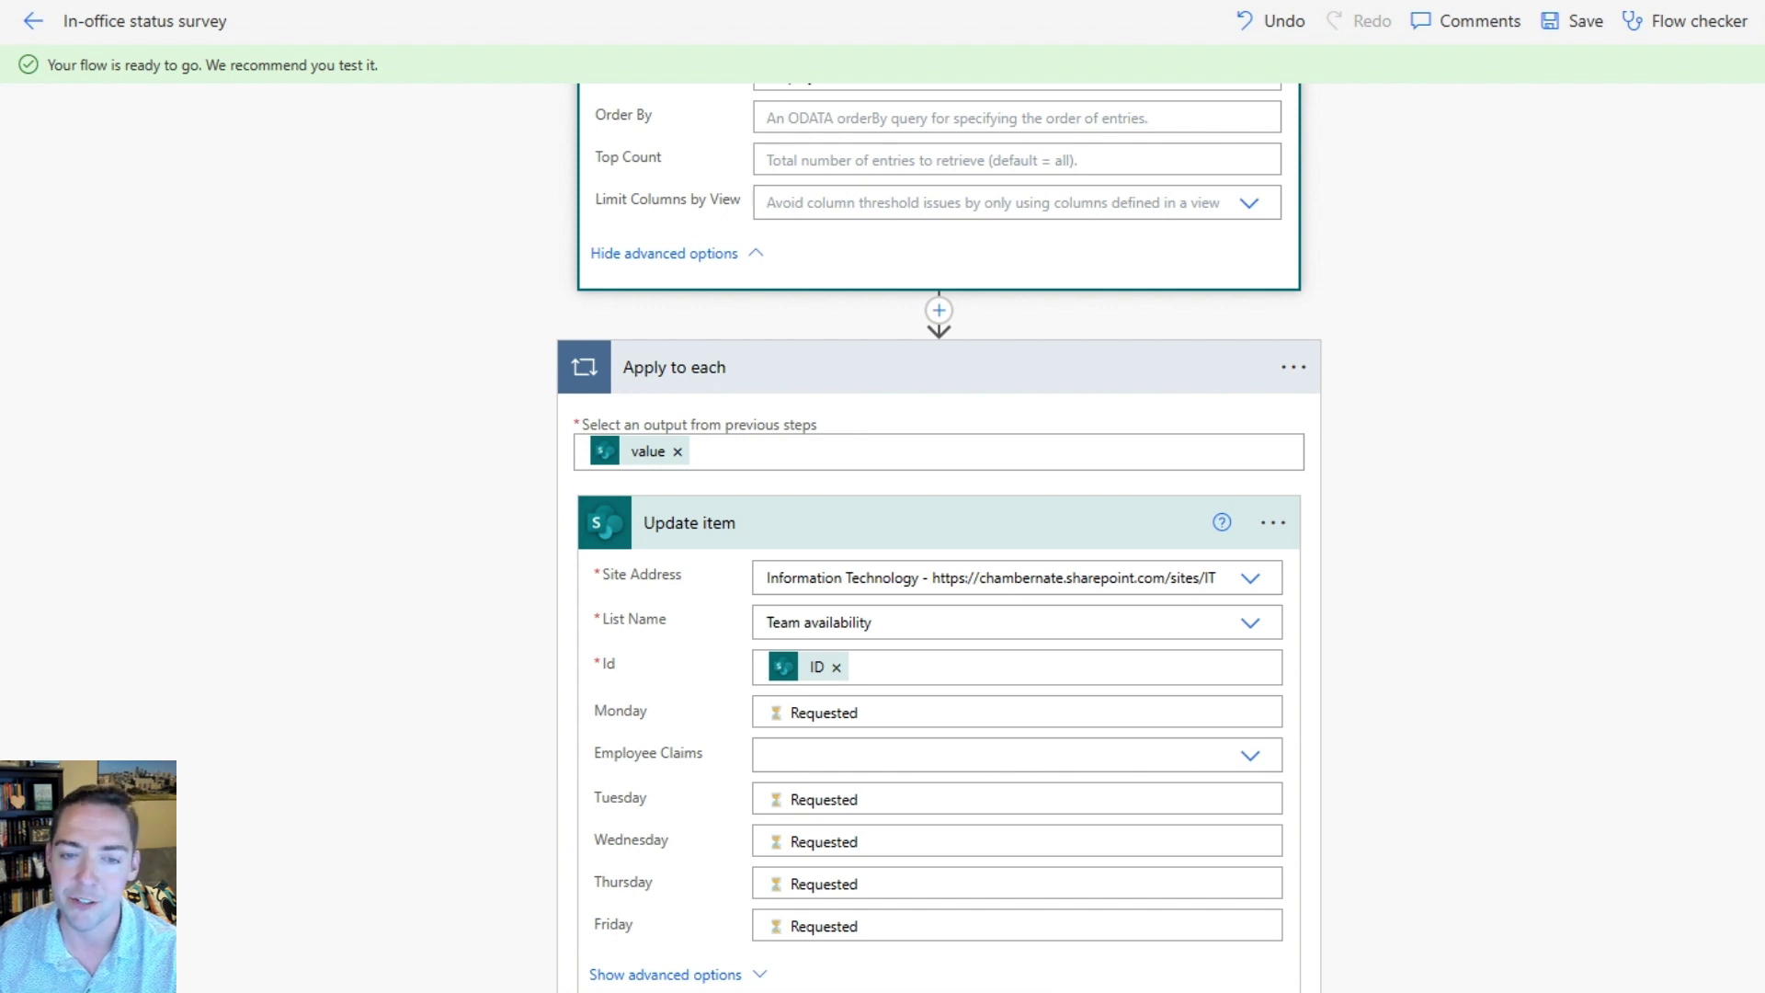
pyautogui.scroll(-3, 939, 538)
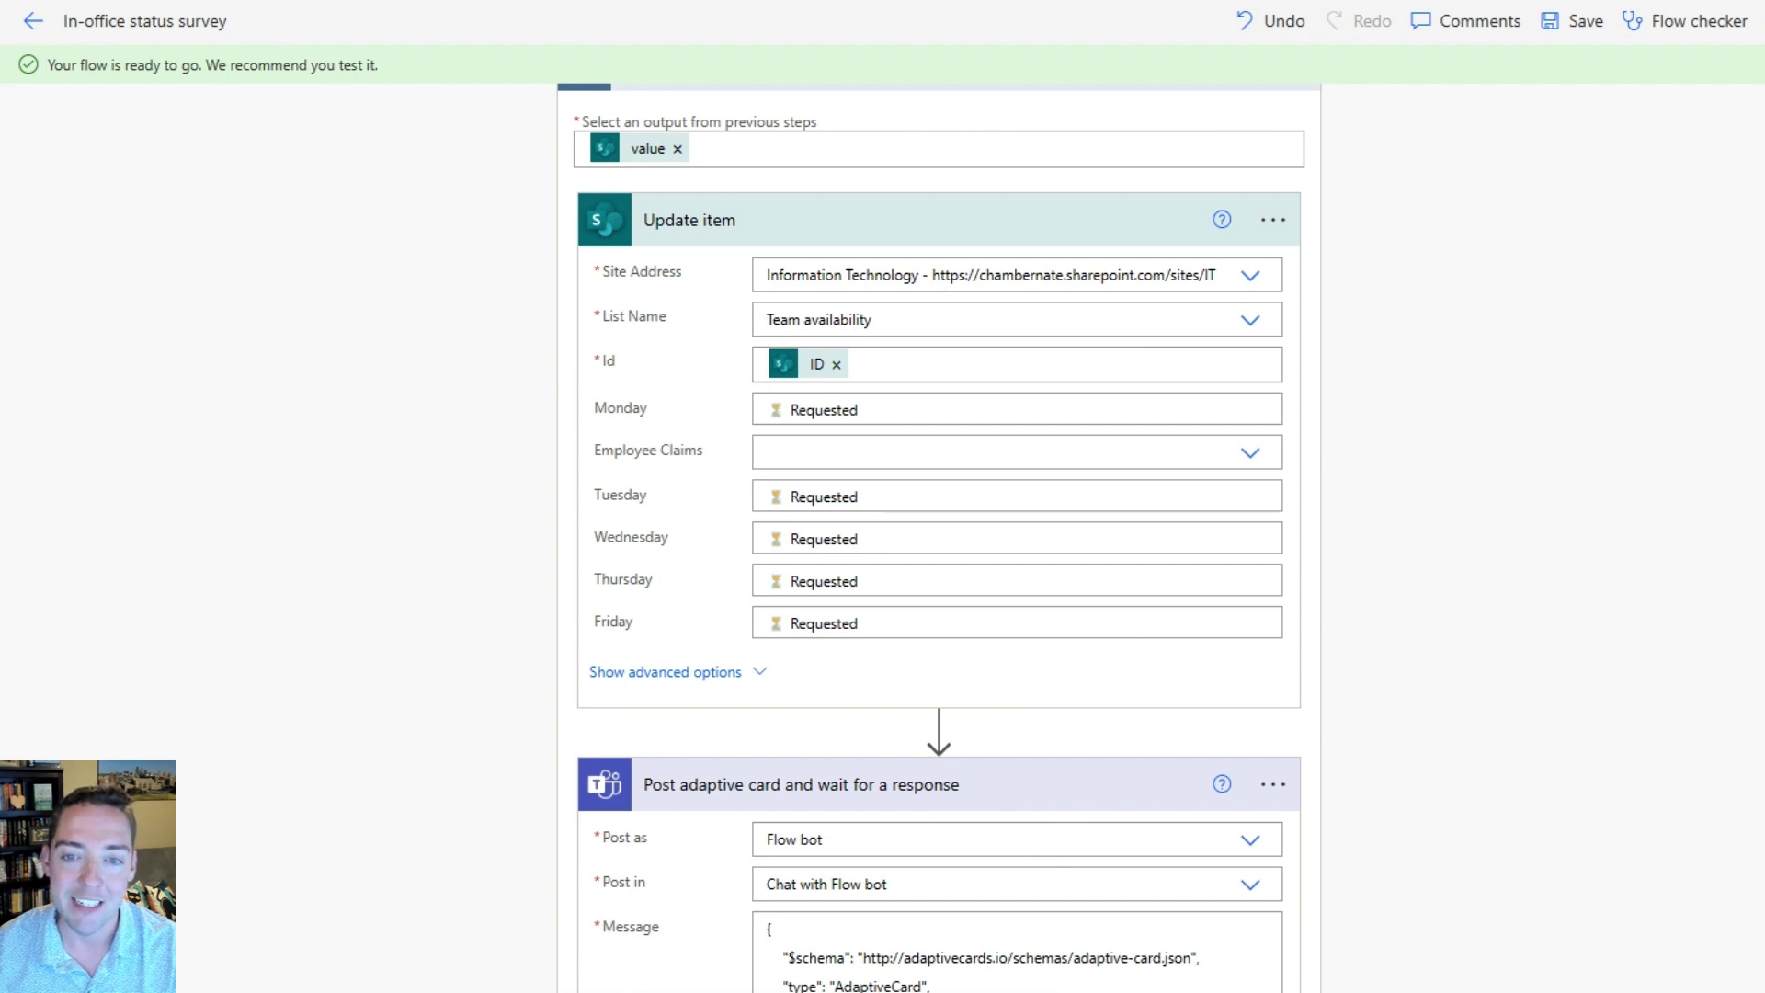
pyautogui.click(837, 365)
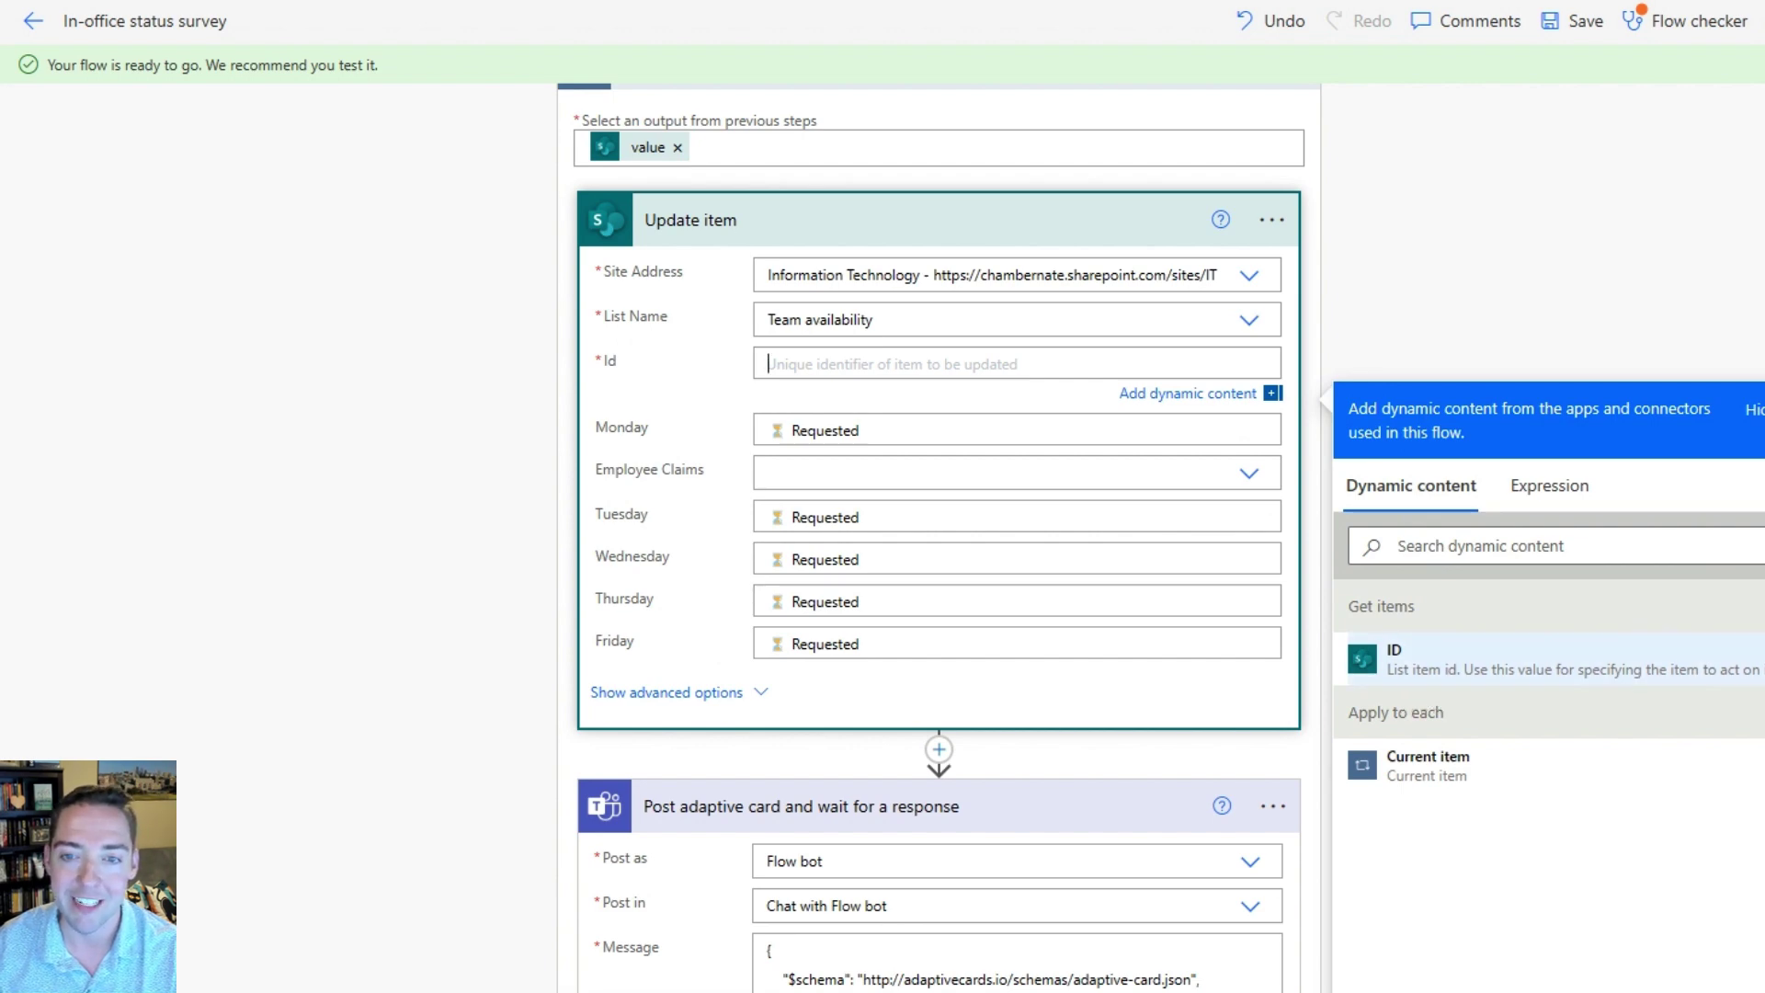
pyautogui.click(1472, 658)
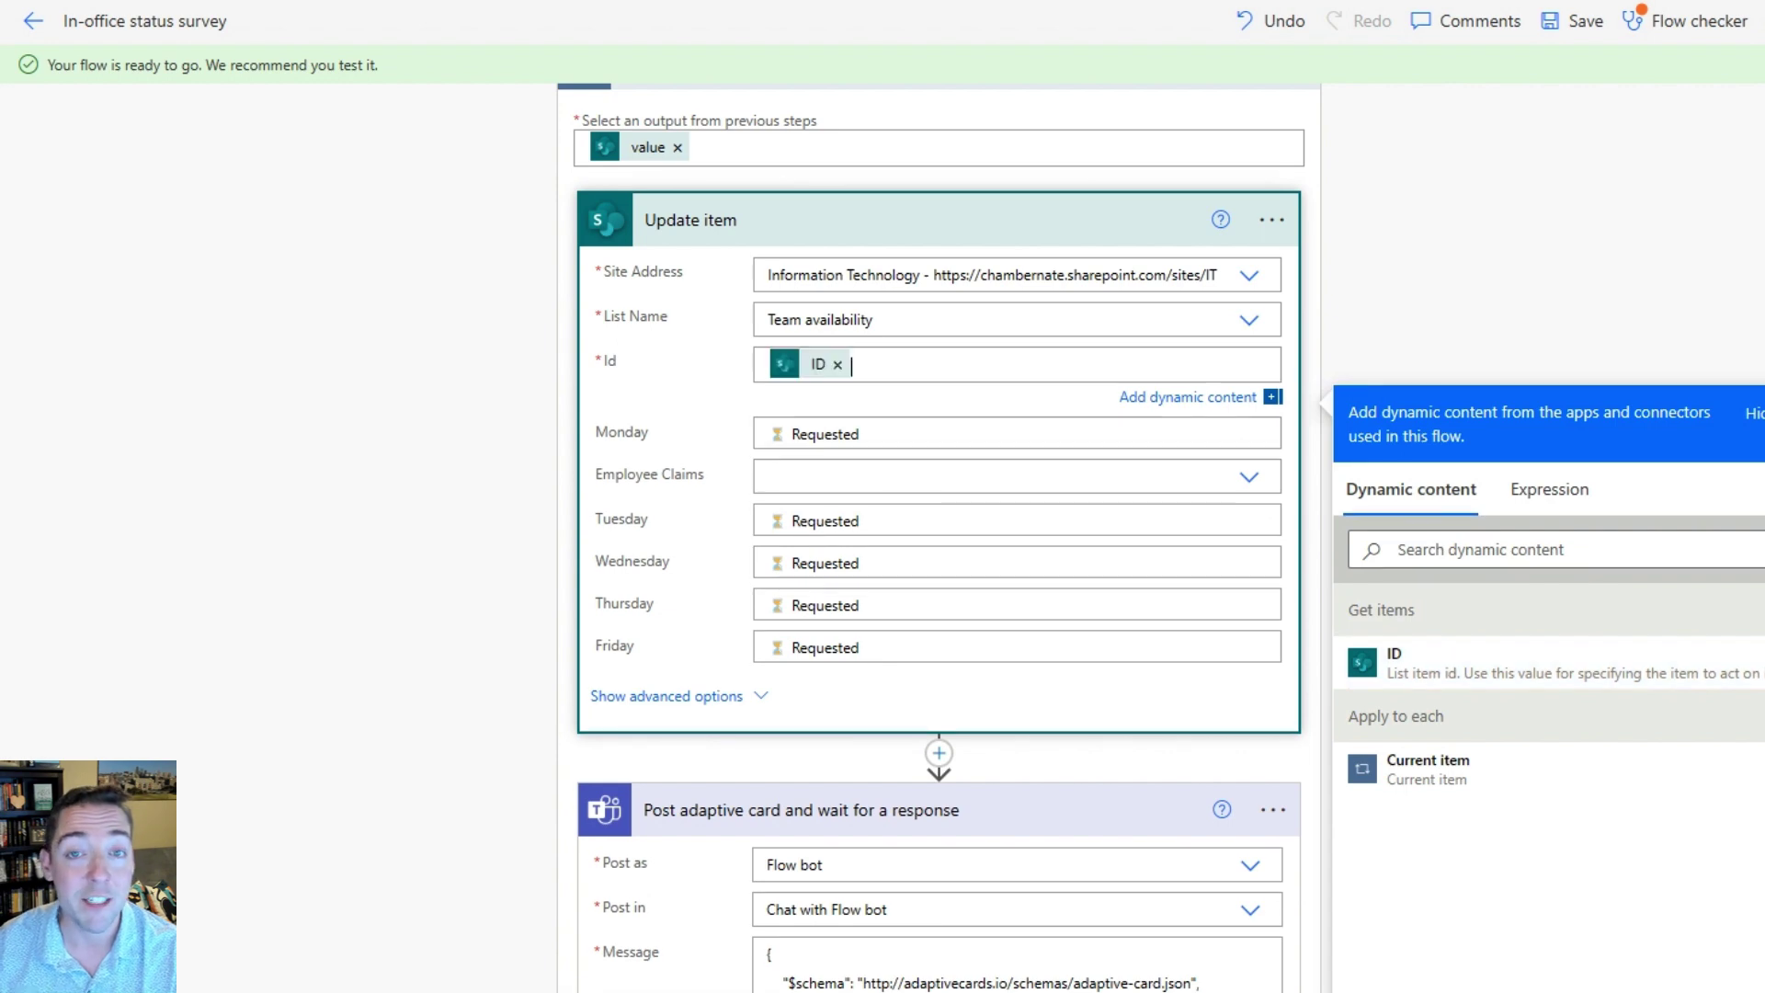
pyautogui.scroll(2, 1666, 180)
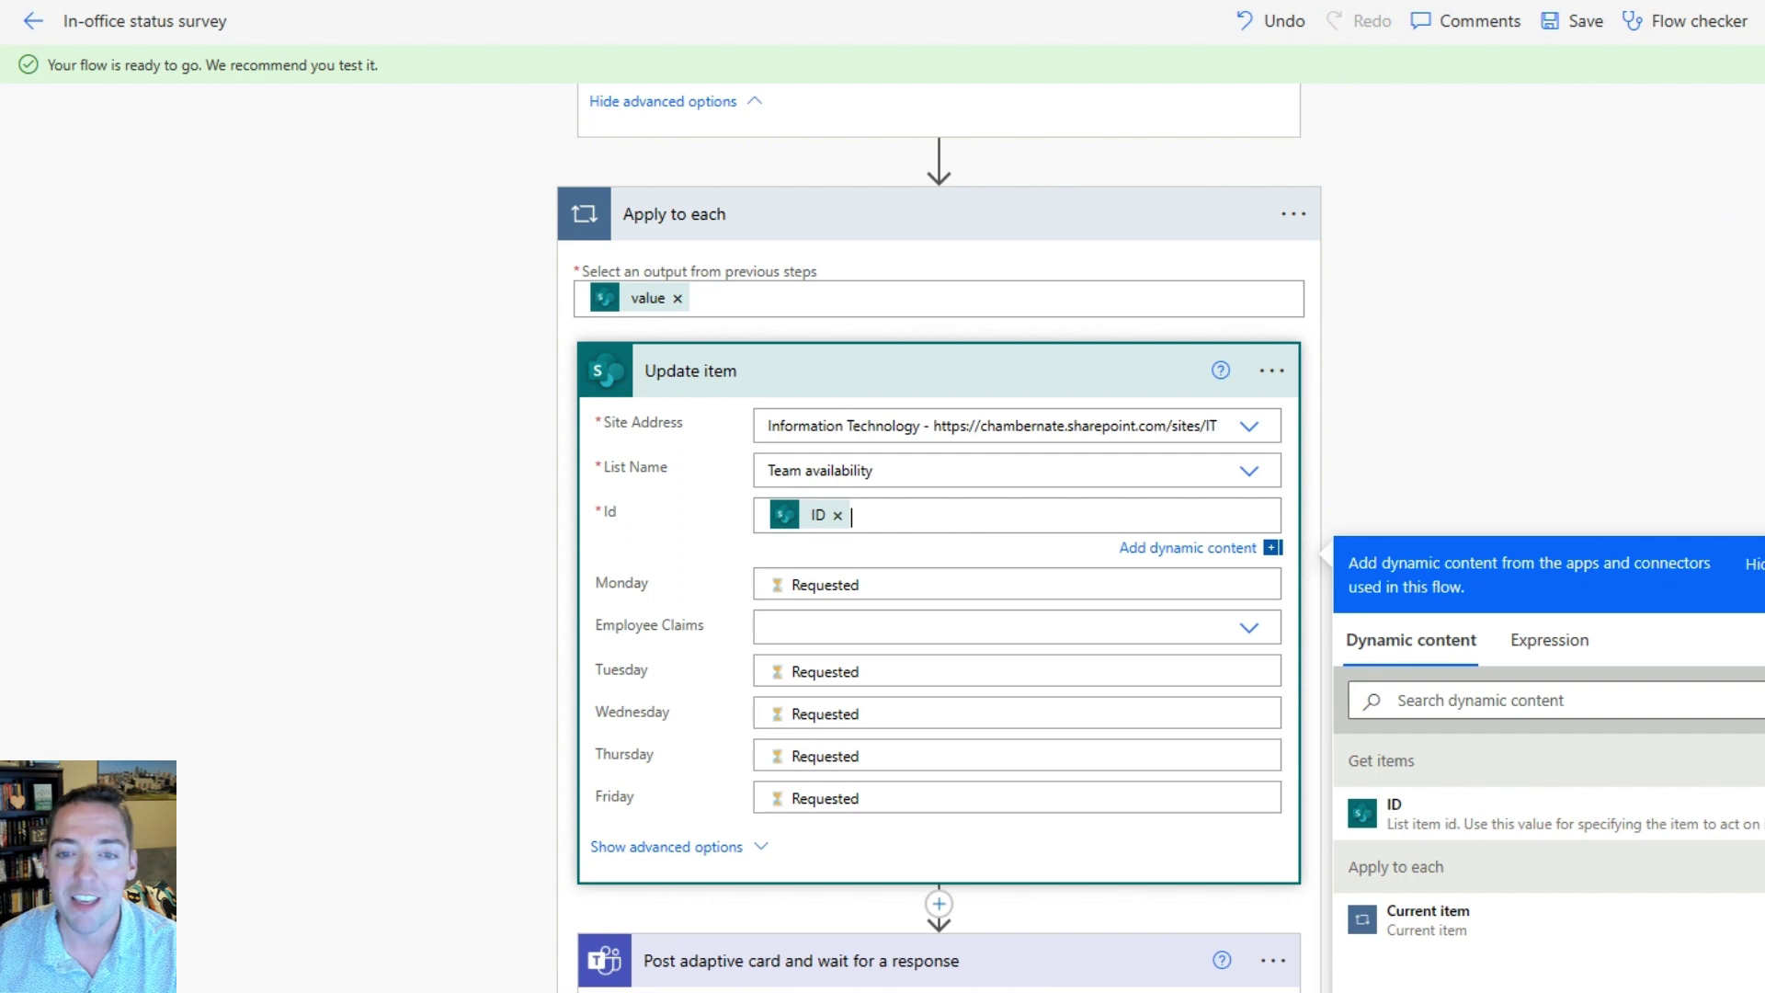
pyautogui.scroll(-2, 937, 497)
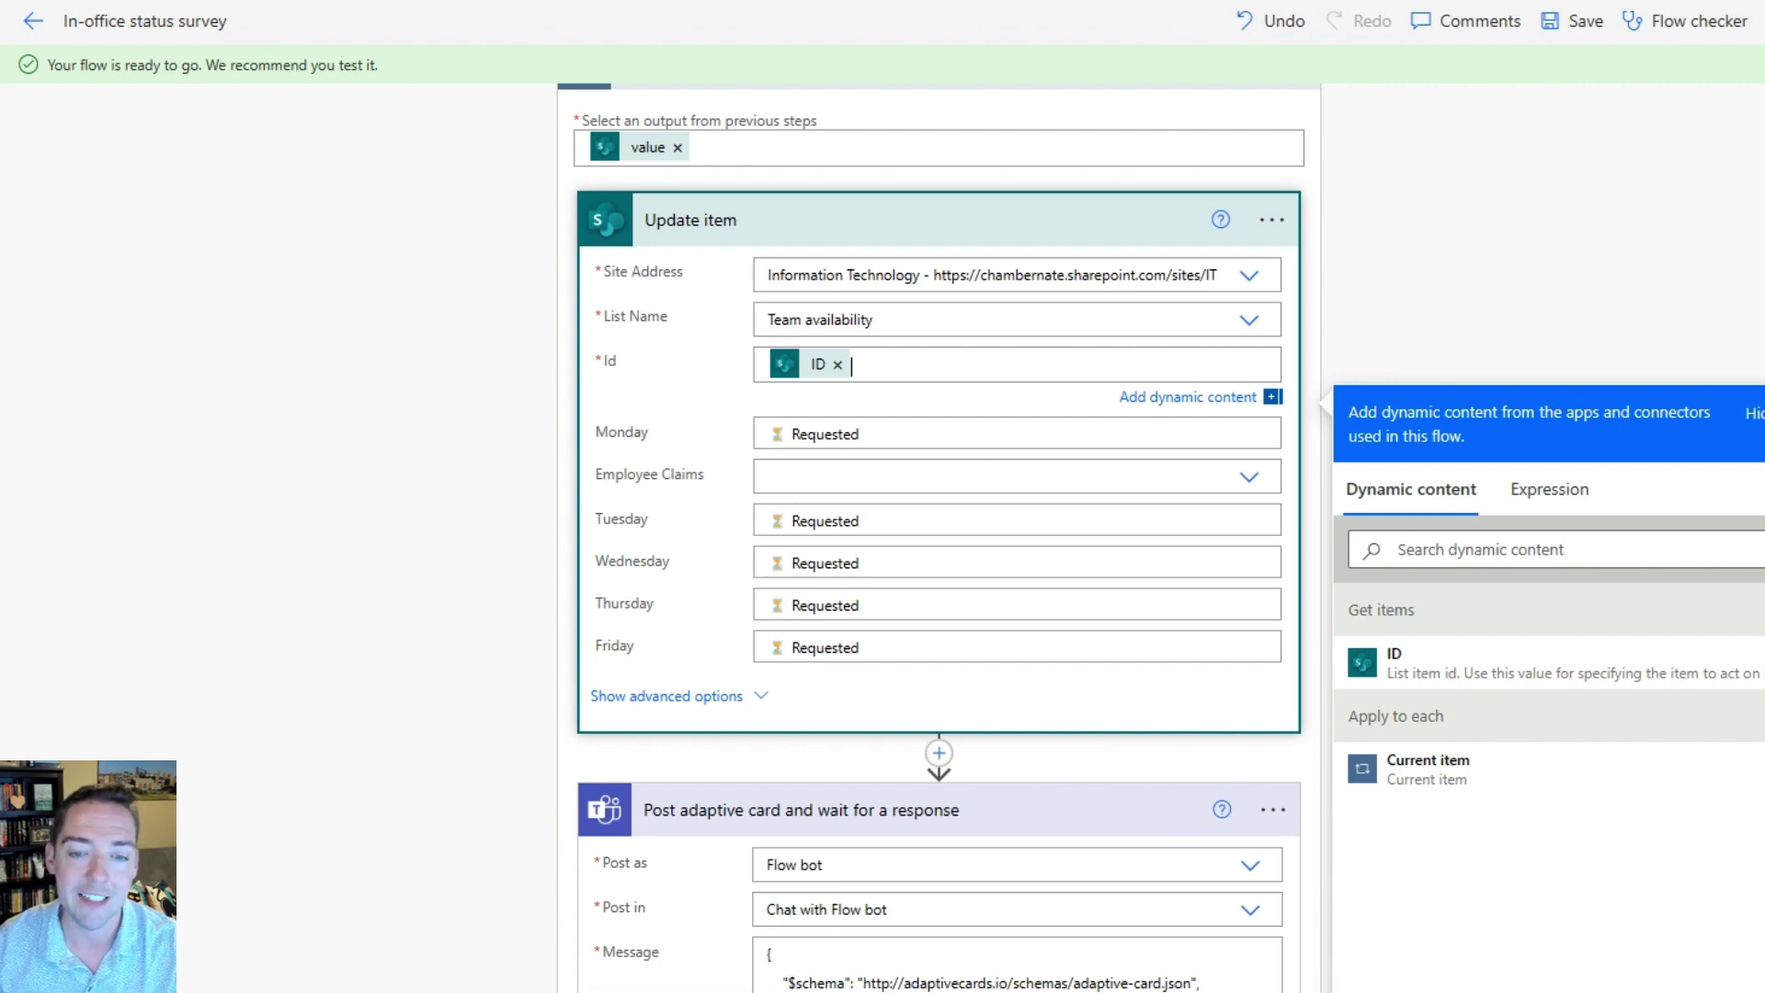
# Step: Examine the Message JSON in the Post adaptive card and wait for a response action, highlighting the company logo's image URL
pyautogui.scroll(-5, 938, 538)
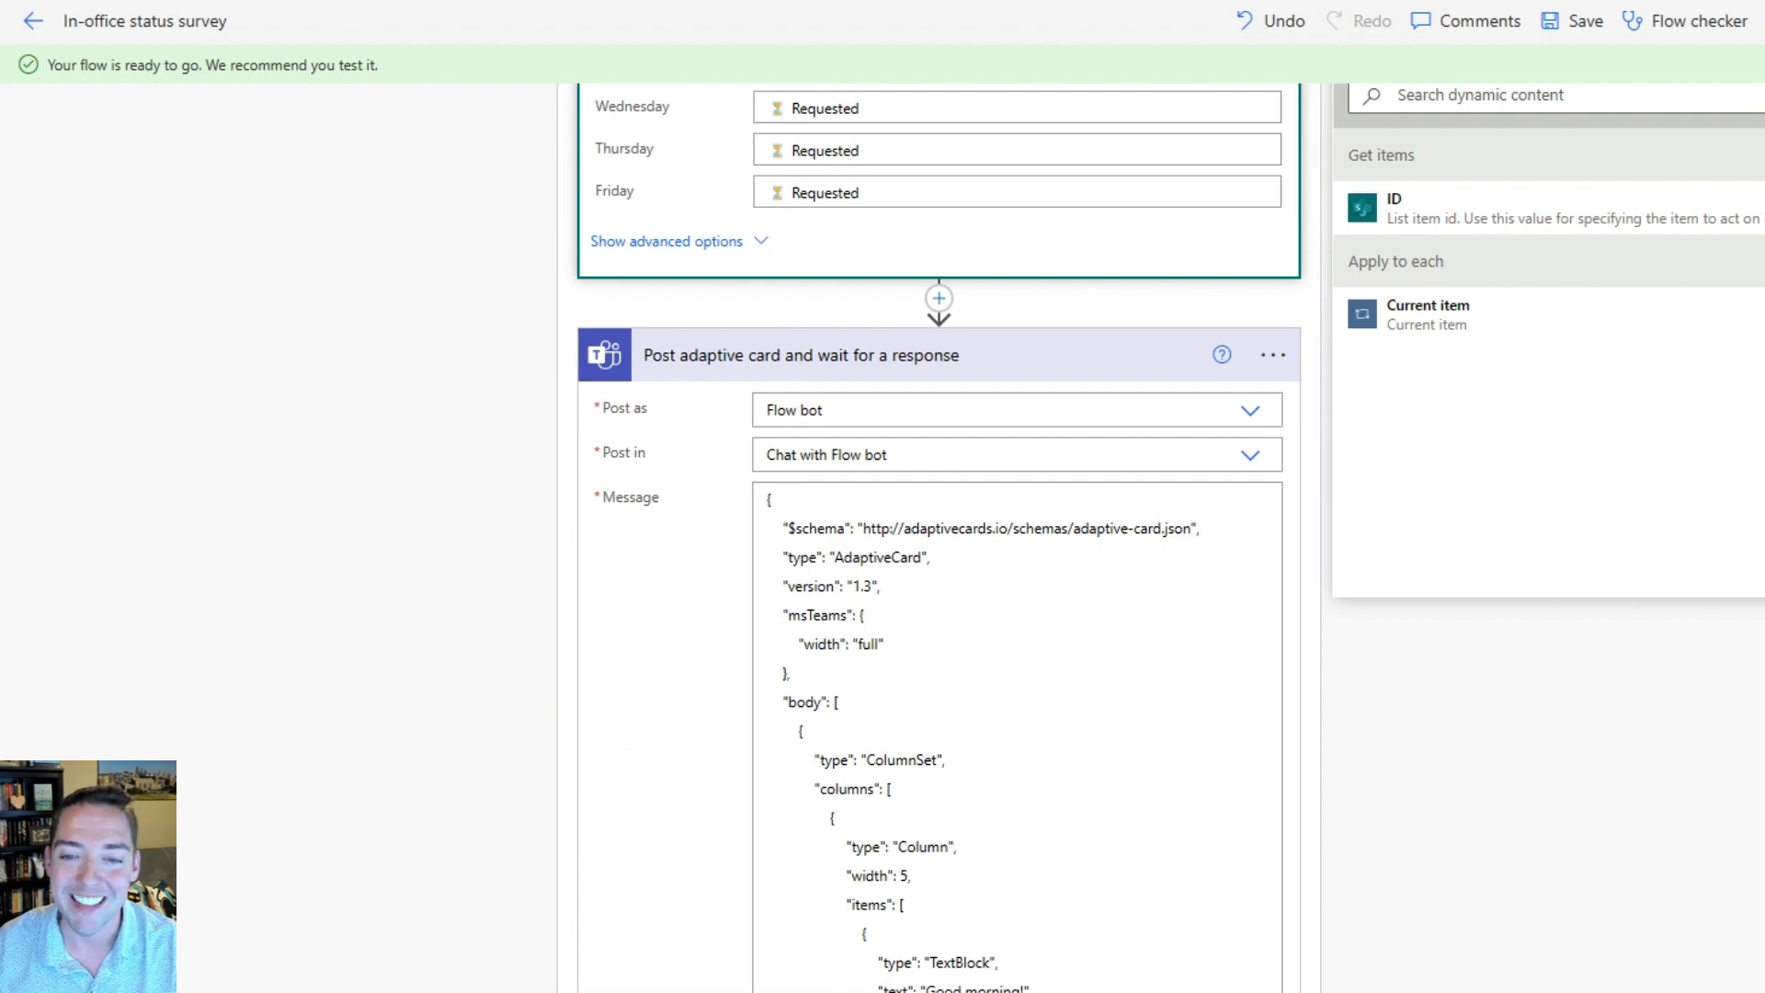
pyautogui.scroll(-2, 938, 533)
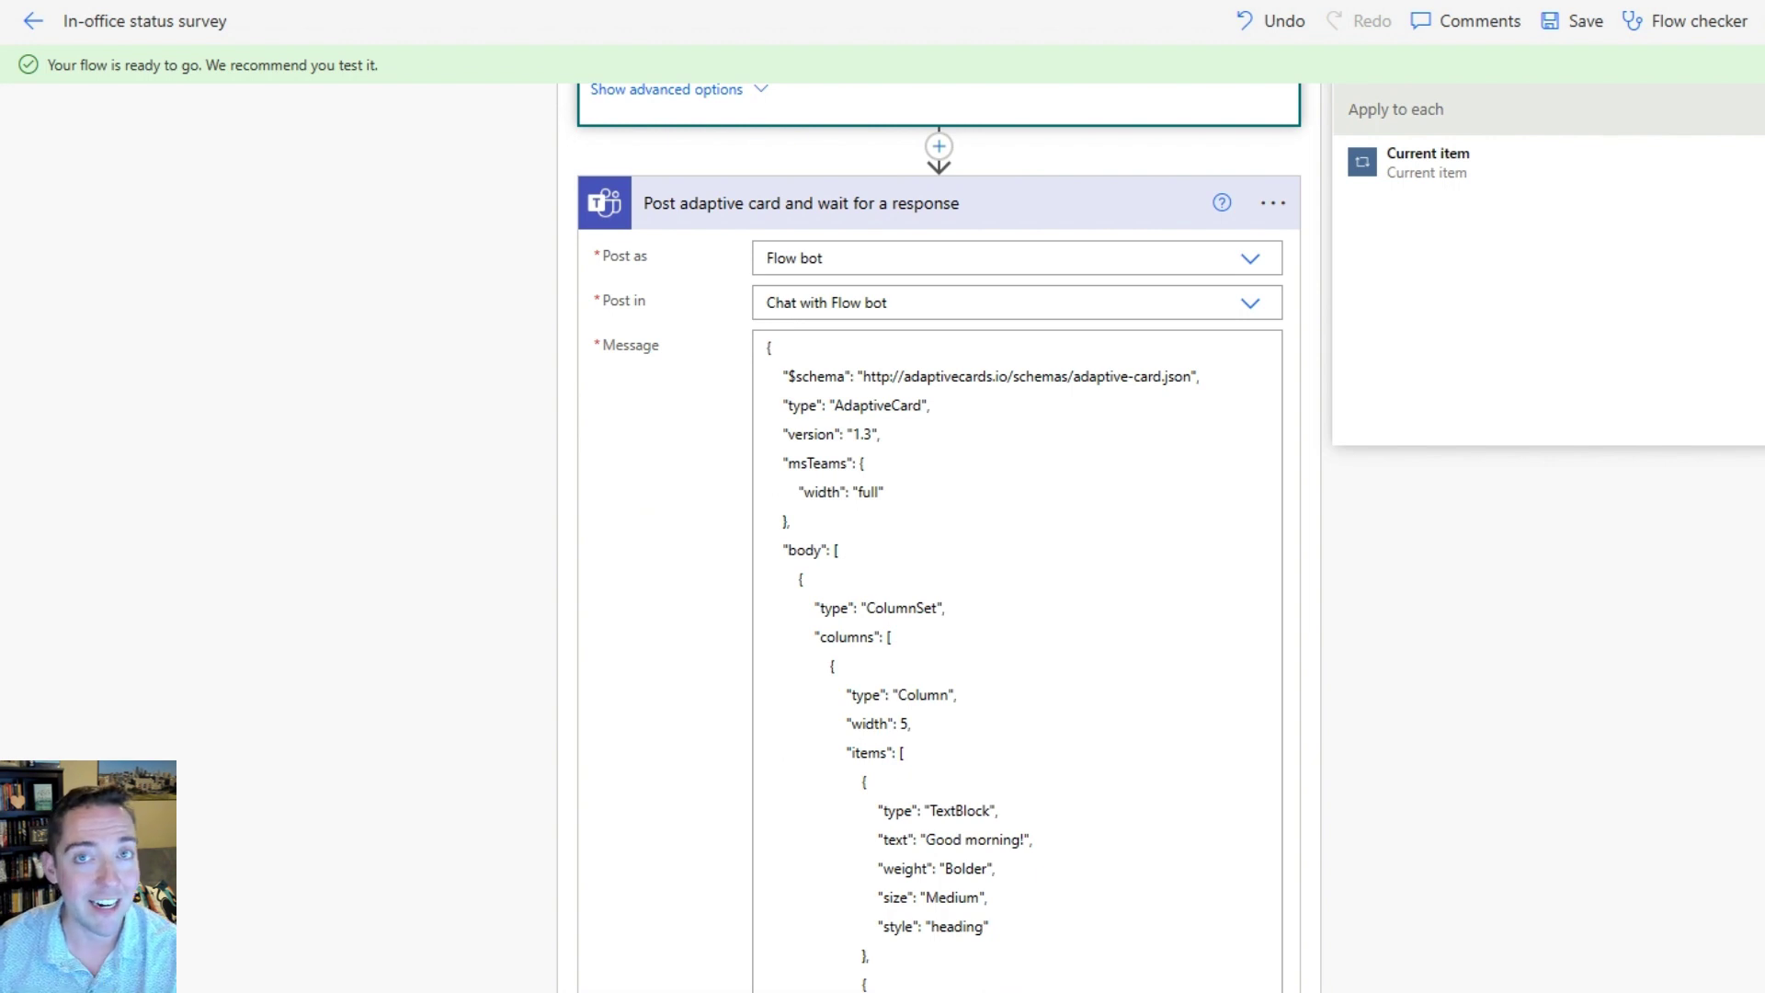
pyautogui.scroll(-8, 1012, 533)
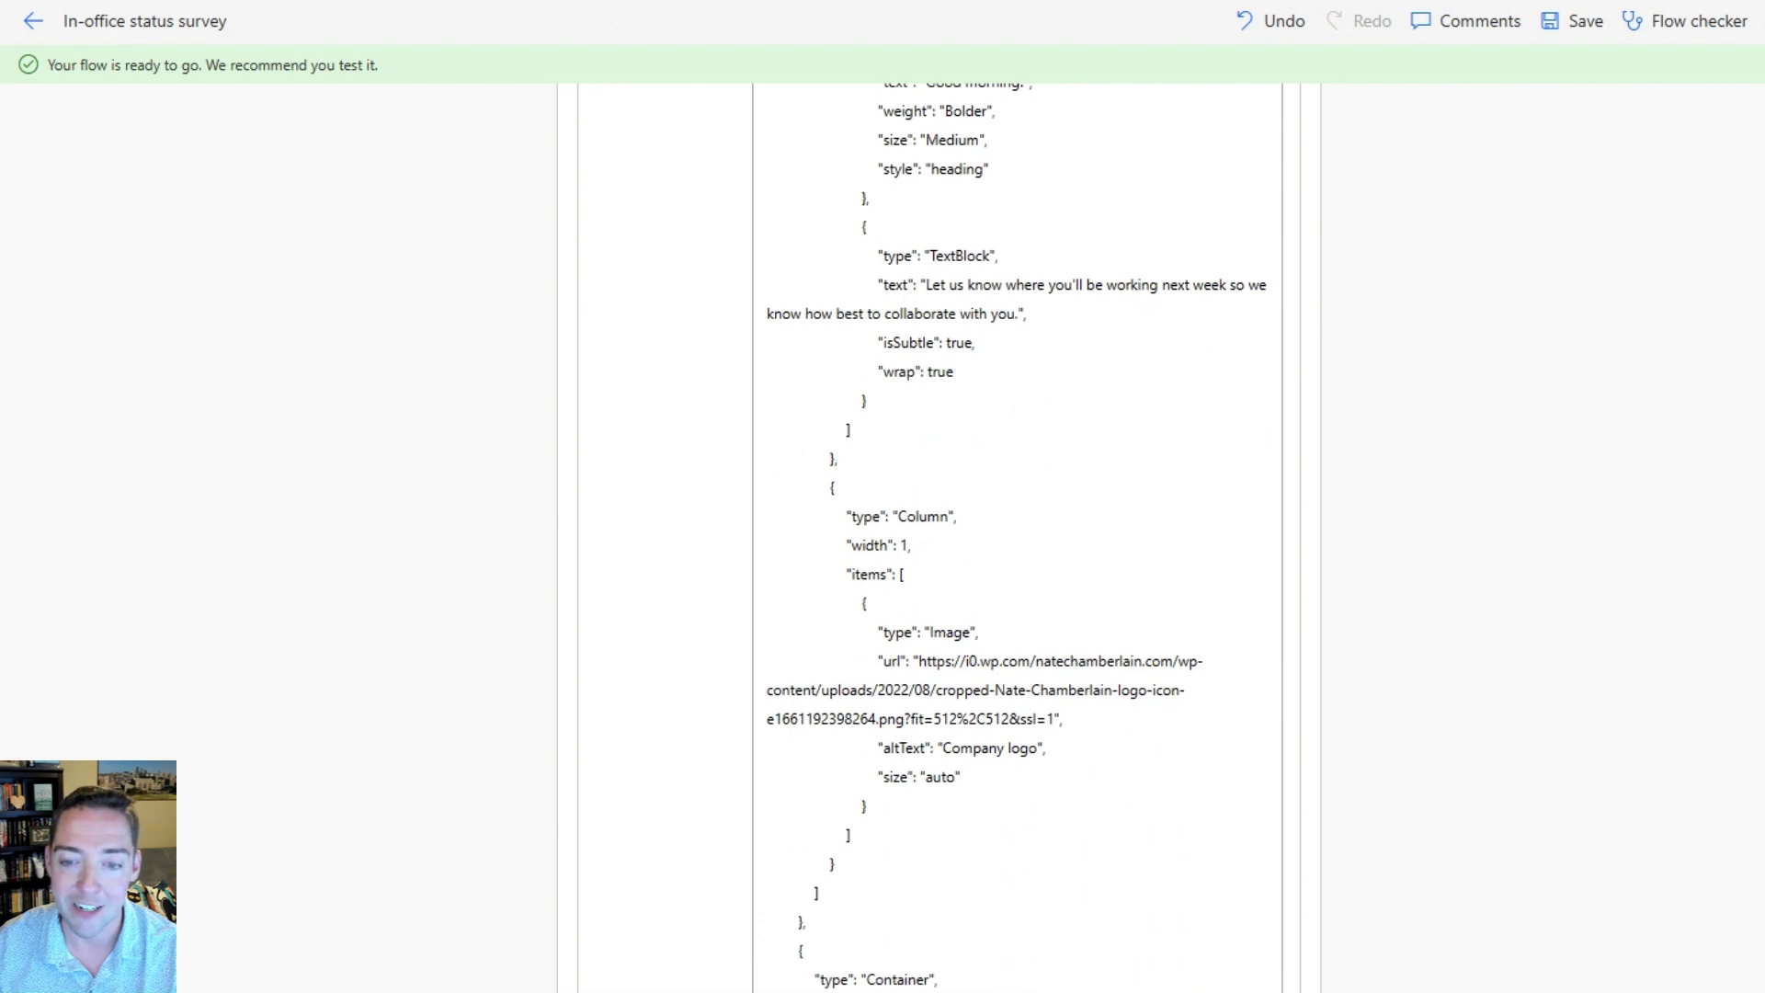
pyautogui.moveTo(920, 661); pyautogui.dragTo(964, 689)
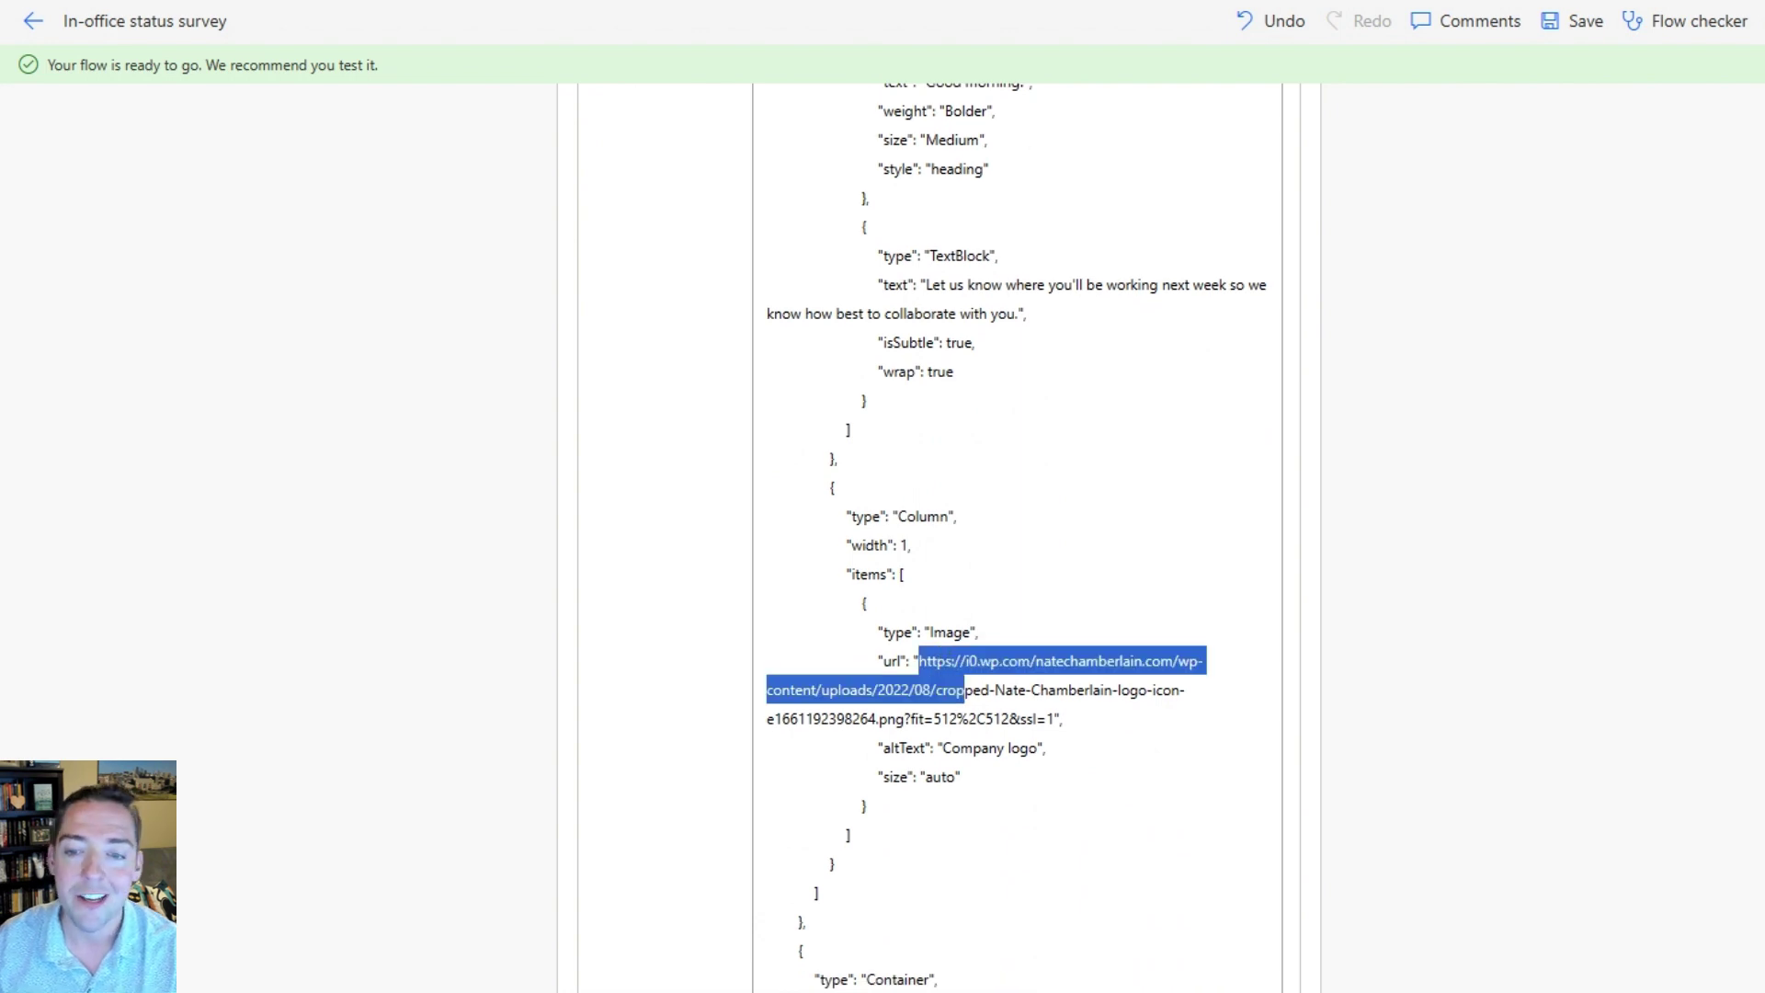
# Step: Examine the rest of the adaptive card's Message JSON, from the full logo image URL through the weekday choice sets
pyautogui.moveTo(964, 690); pyautogui.dragTo(1056, 718)
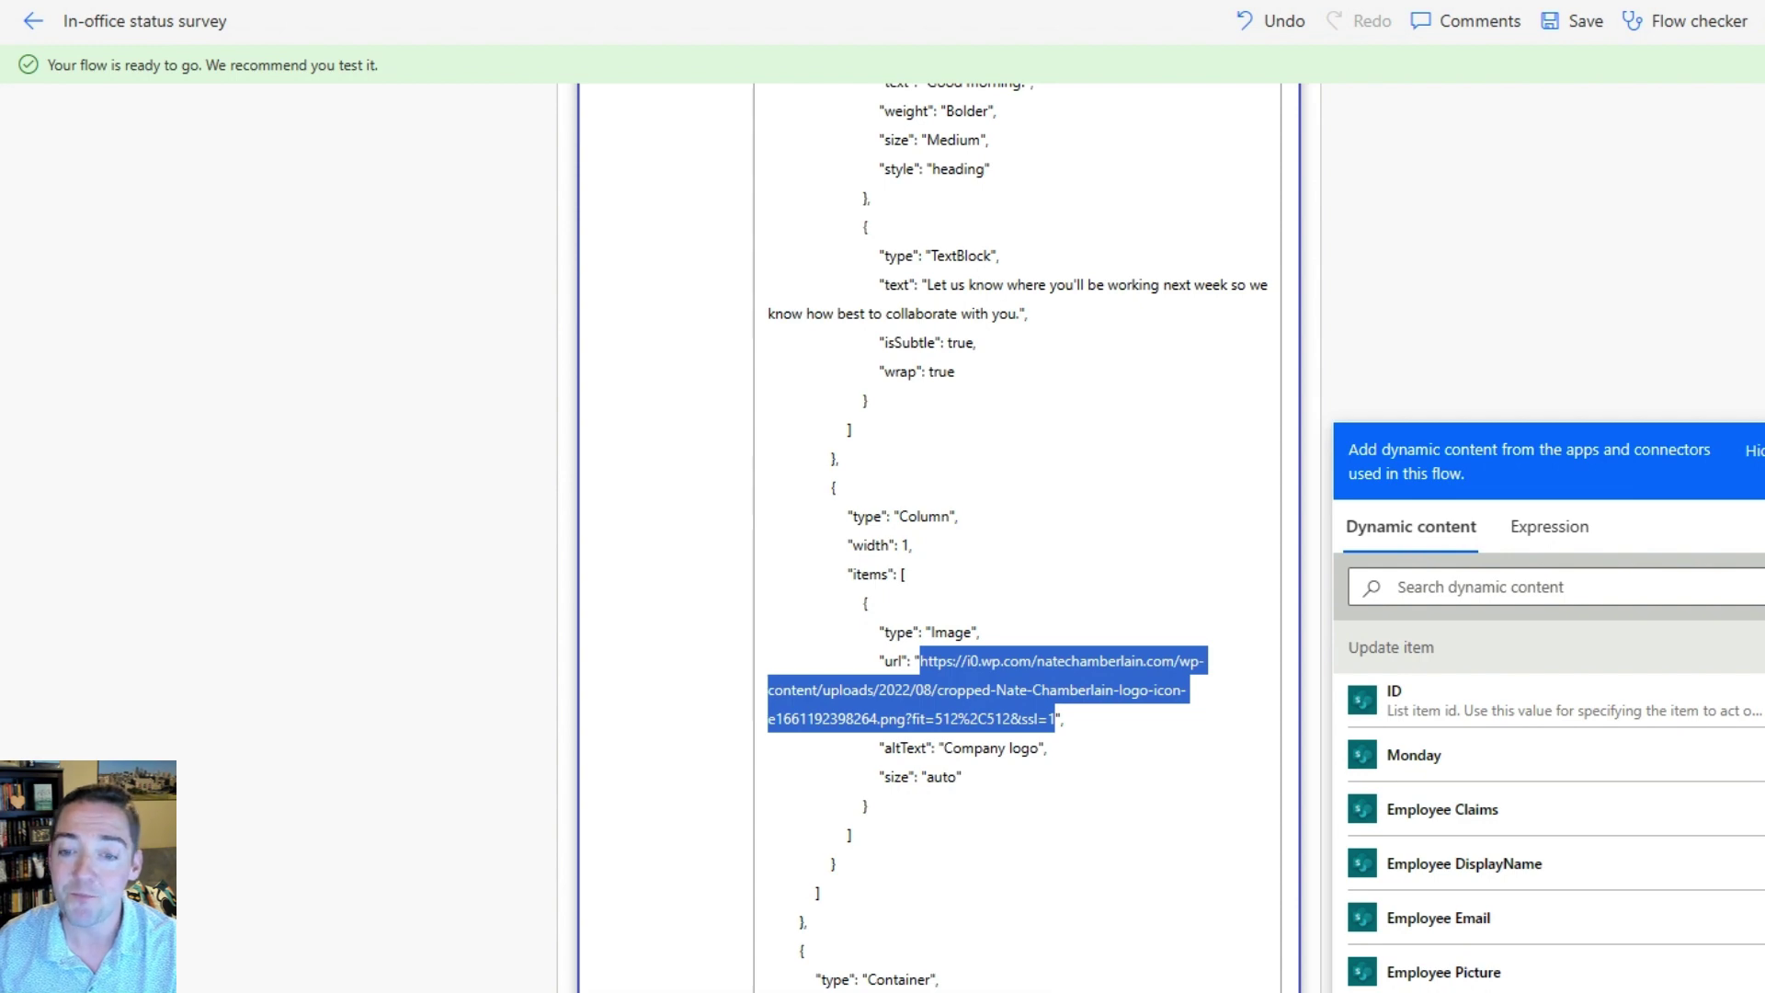
pyautogui.scroll(-10, 1011, 534)
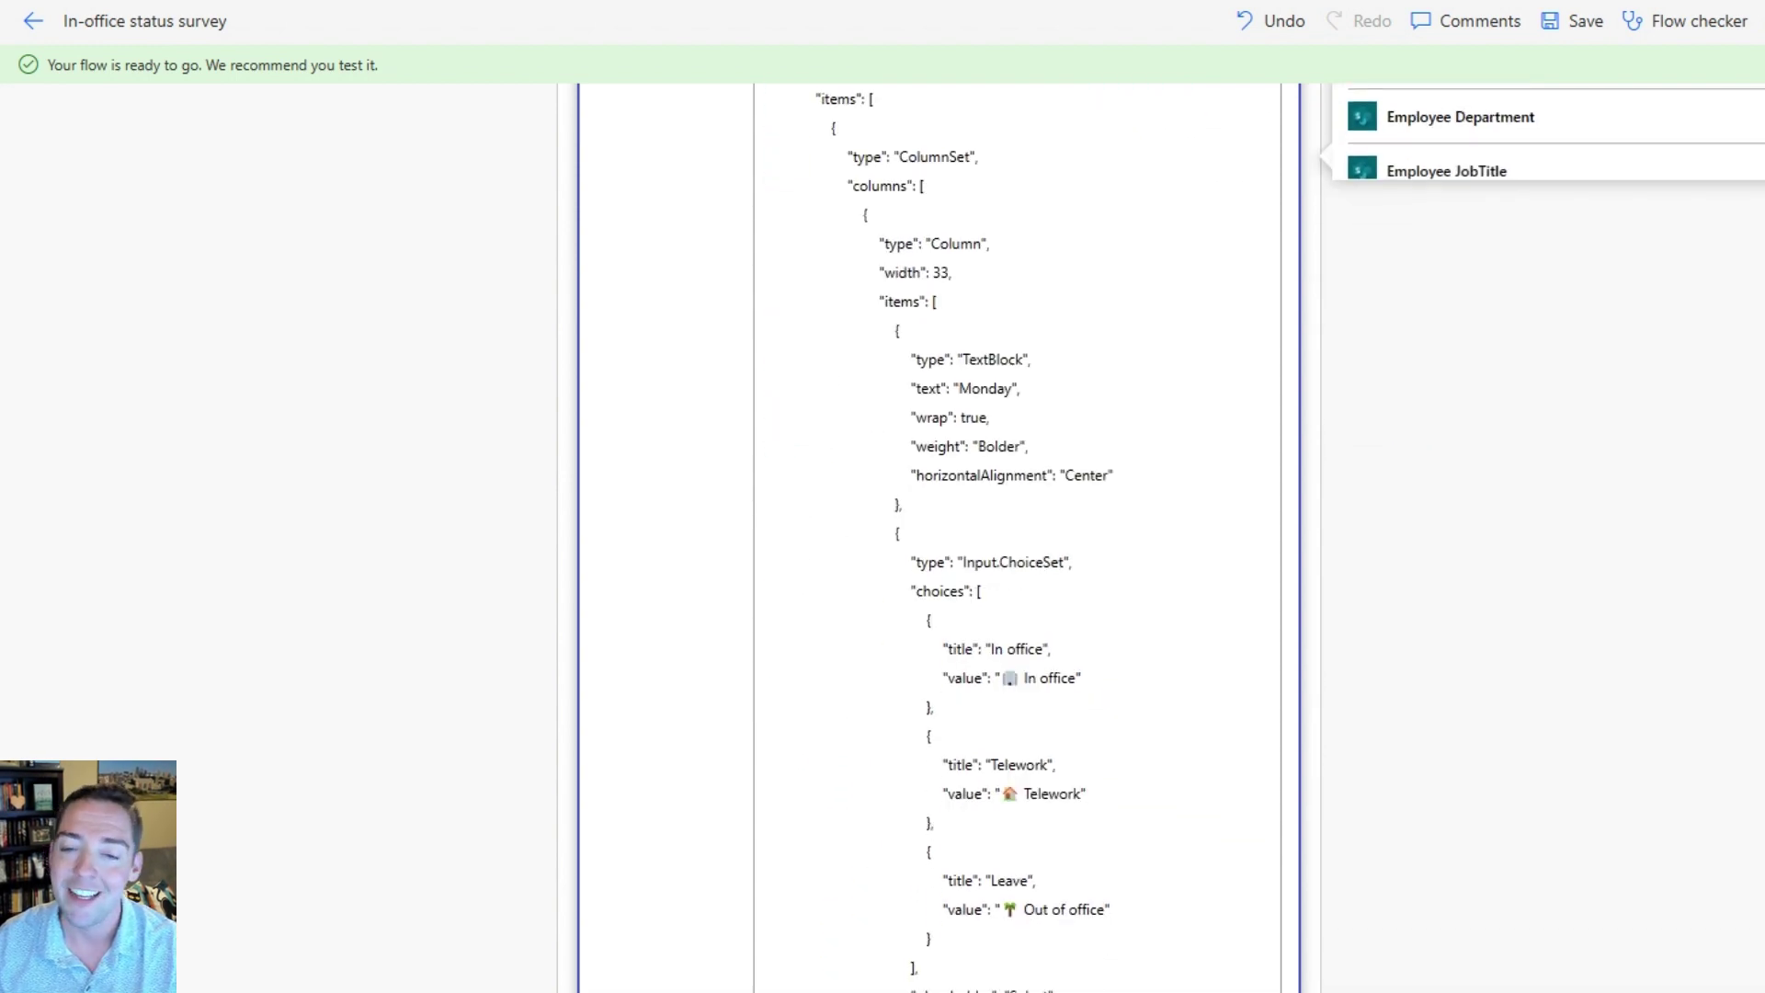
pyautogui.scroll(-3, 1012, 534)
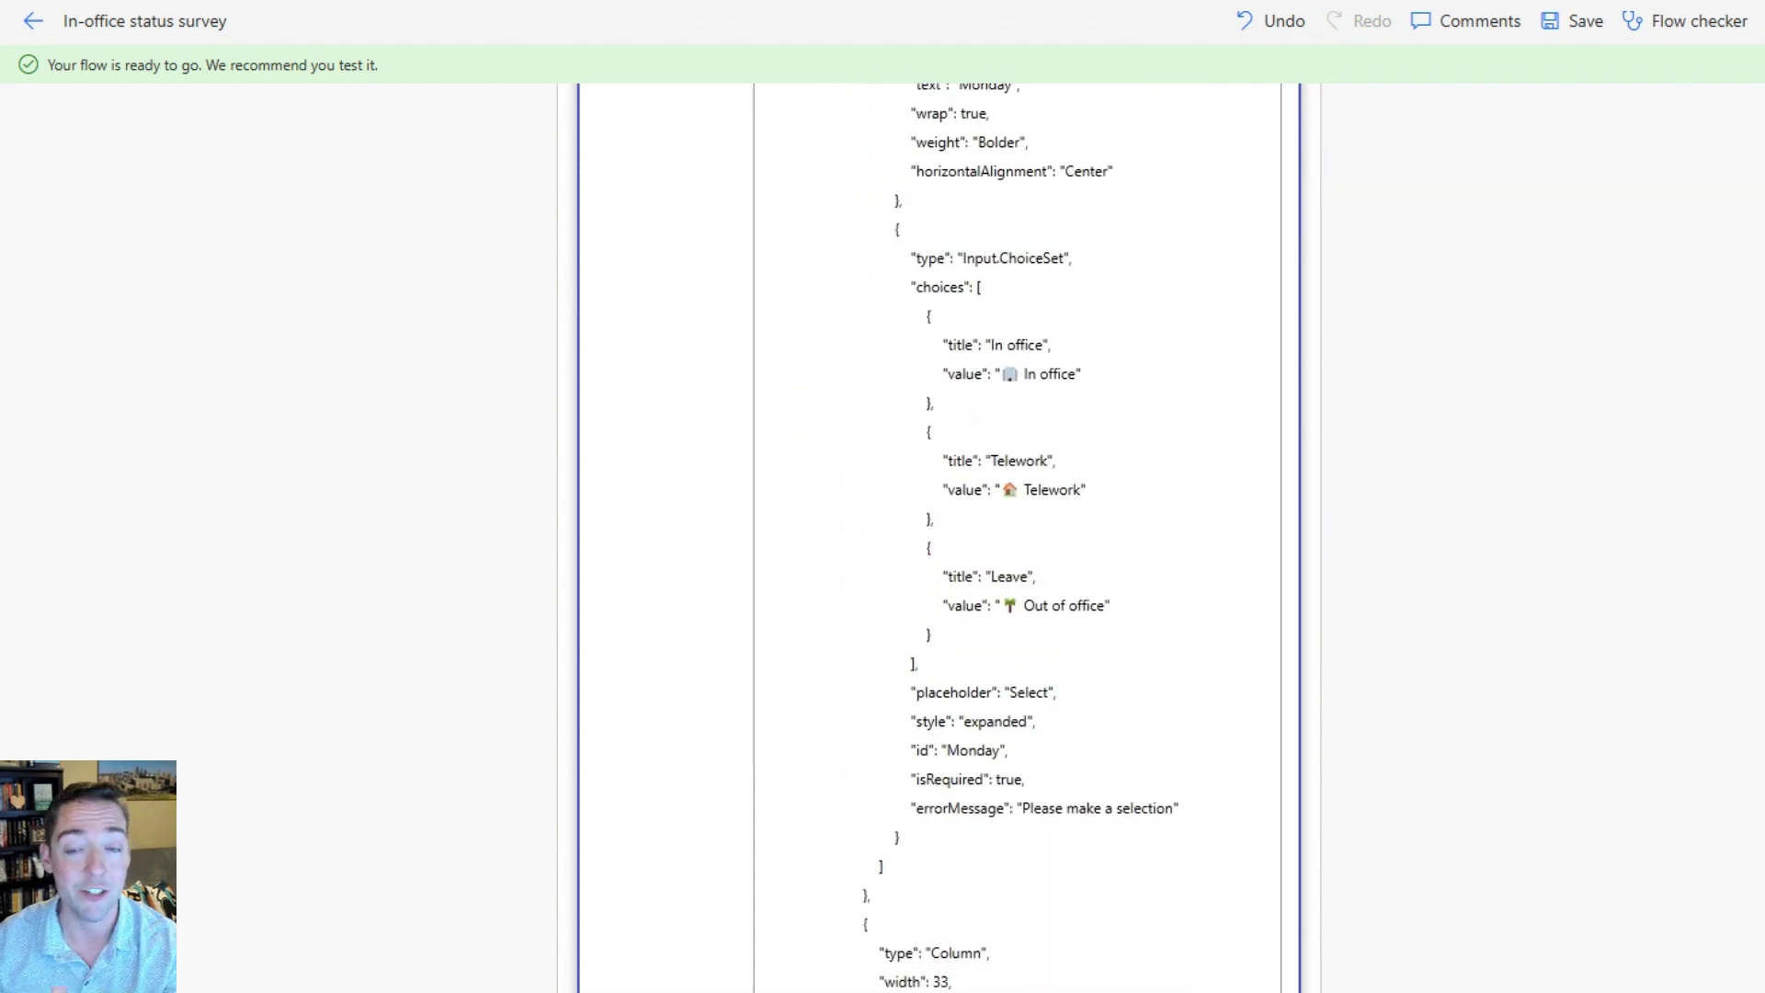
pyautogui.scroll(-20, 1011, 534)
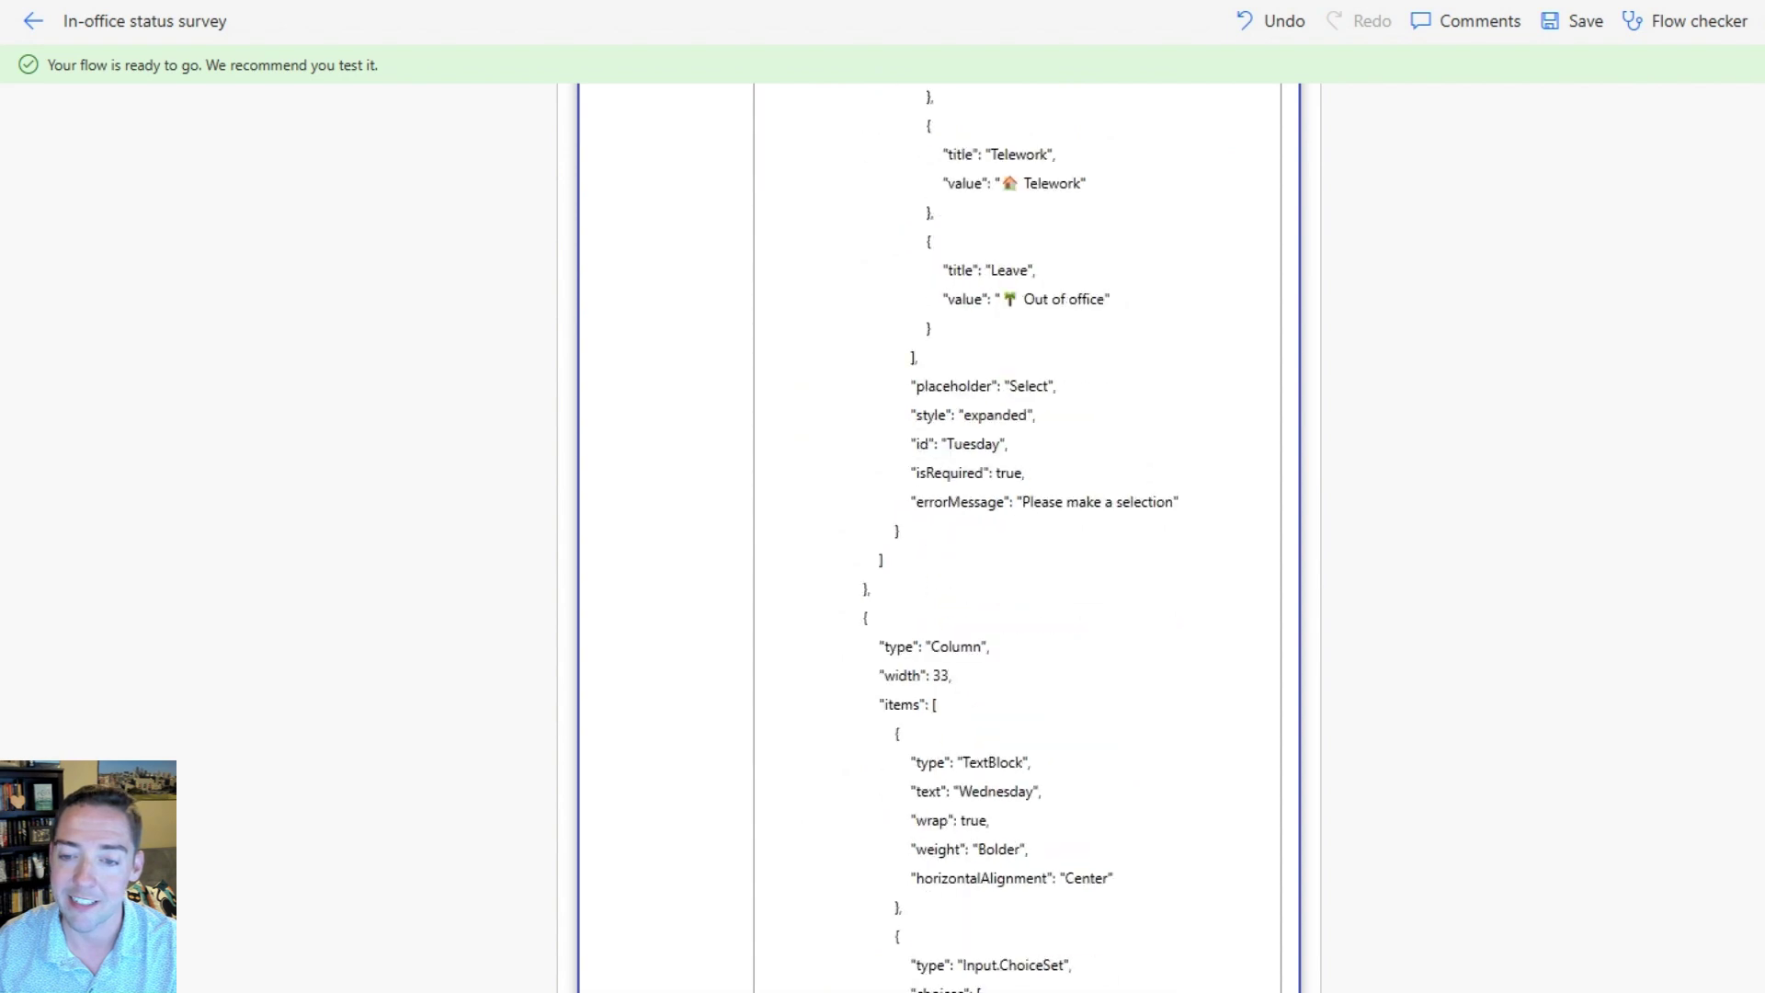
pyautogui.scroll(-20, 1011, 534)
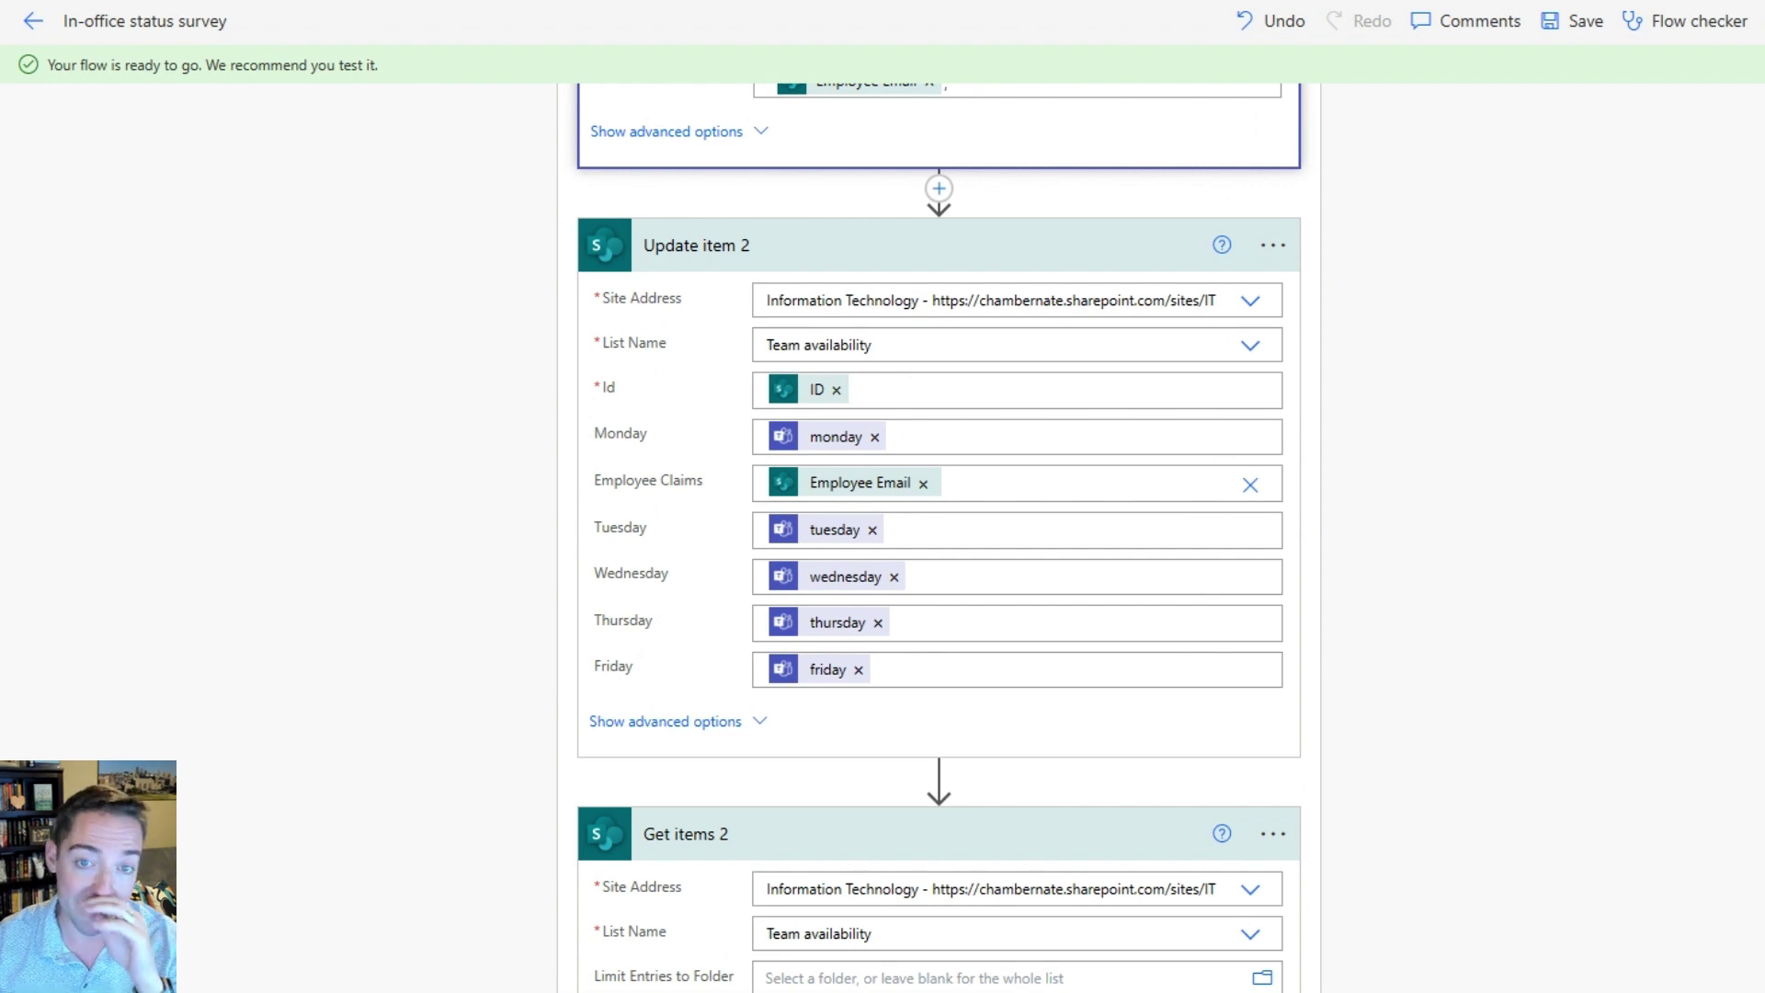
# Step: Clear the Id of the Update item 2 action and reinsert the ID dynamic content from Get items
pyautogui.scroll(-2, 1011, 533)
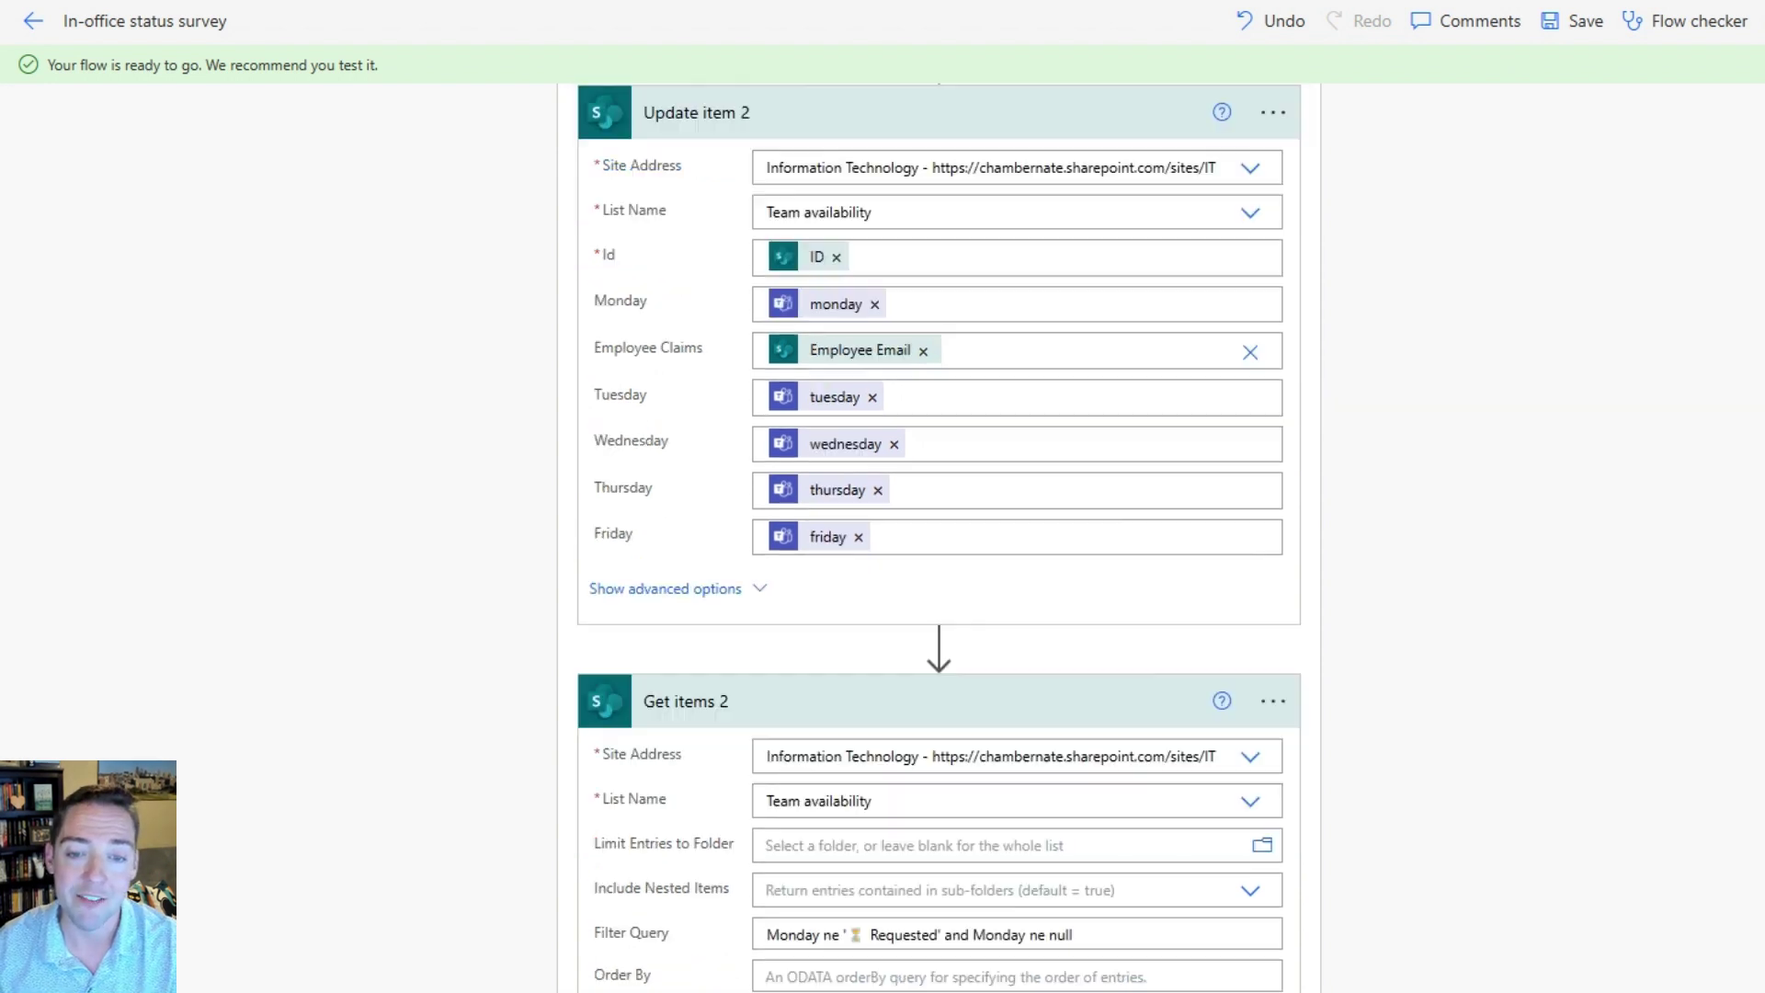
pyautogui.scroll(2, 938, 538)
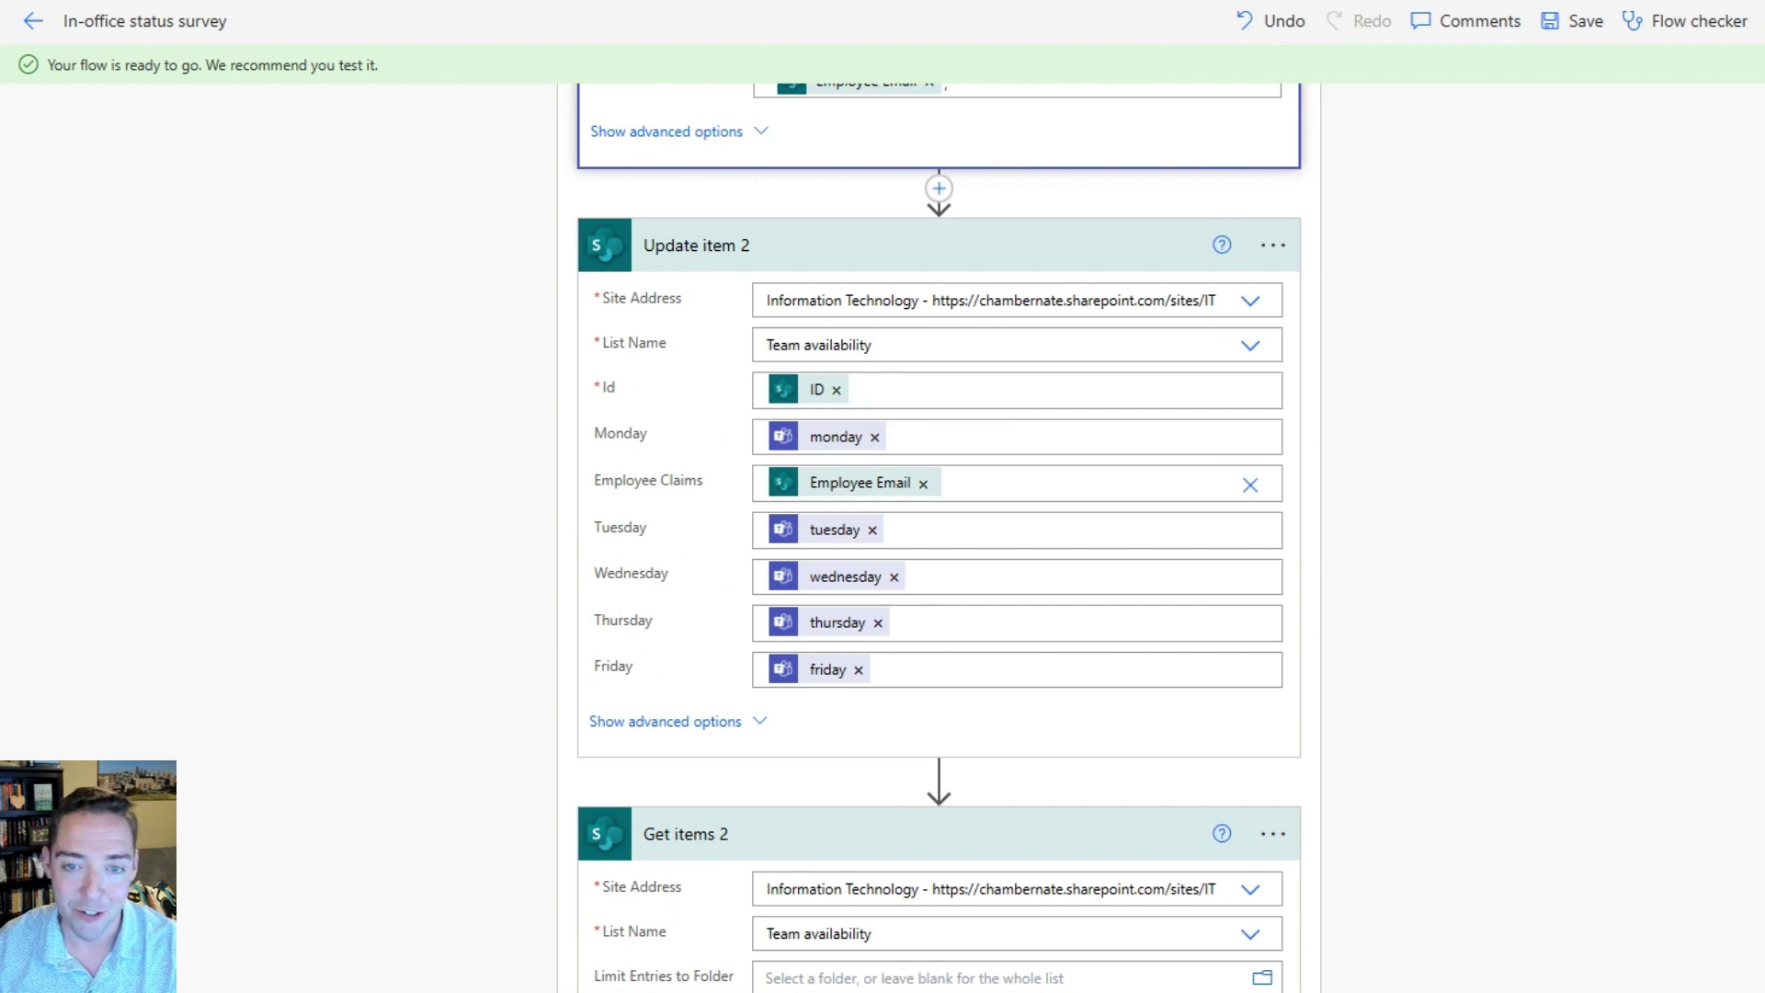
pyautogui.click(837, 390)
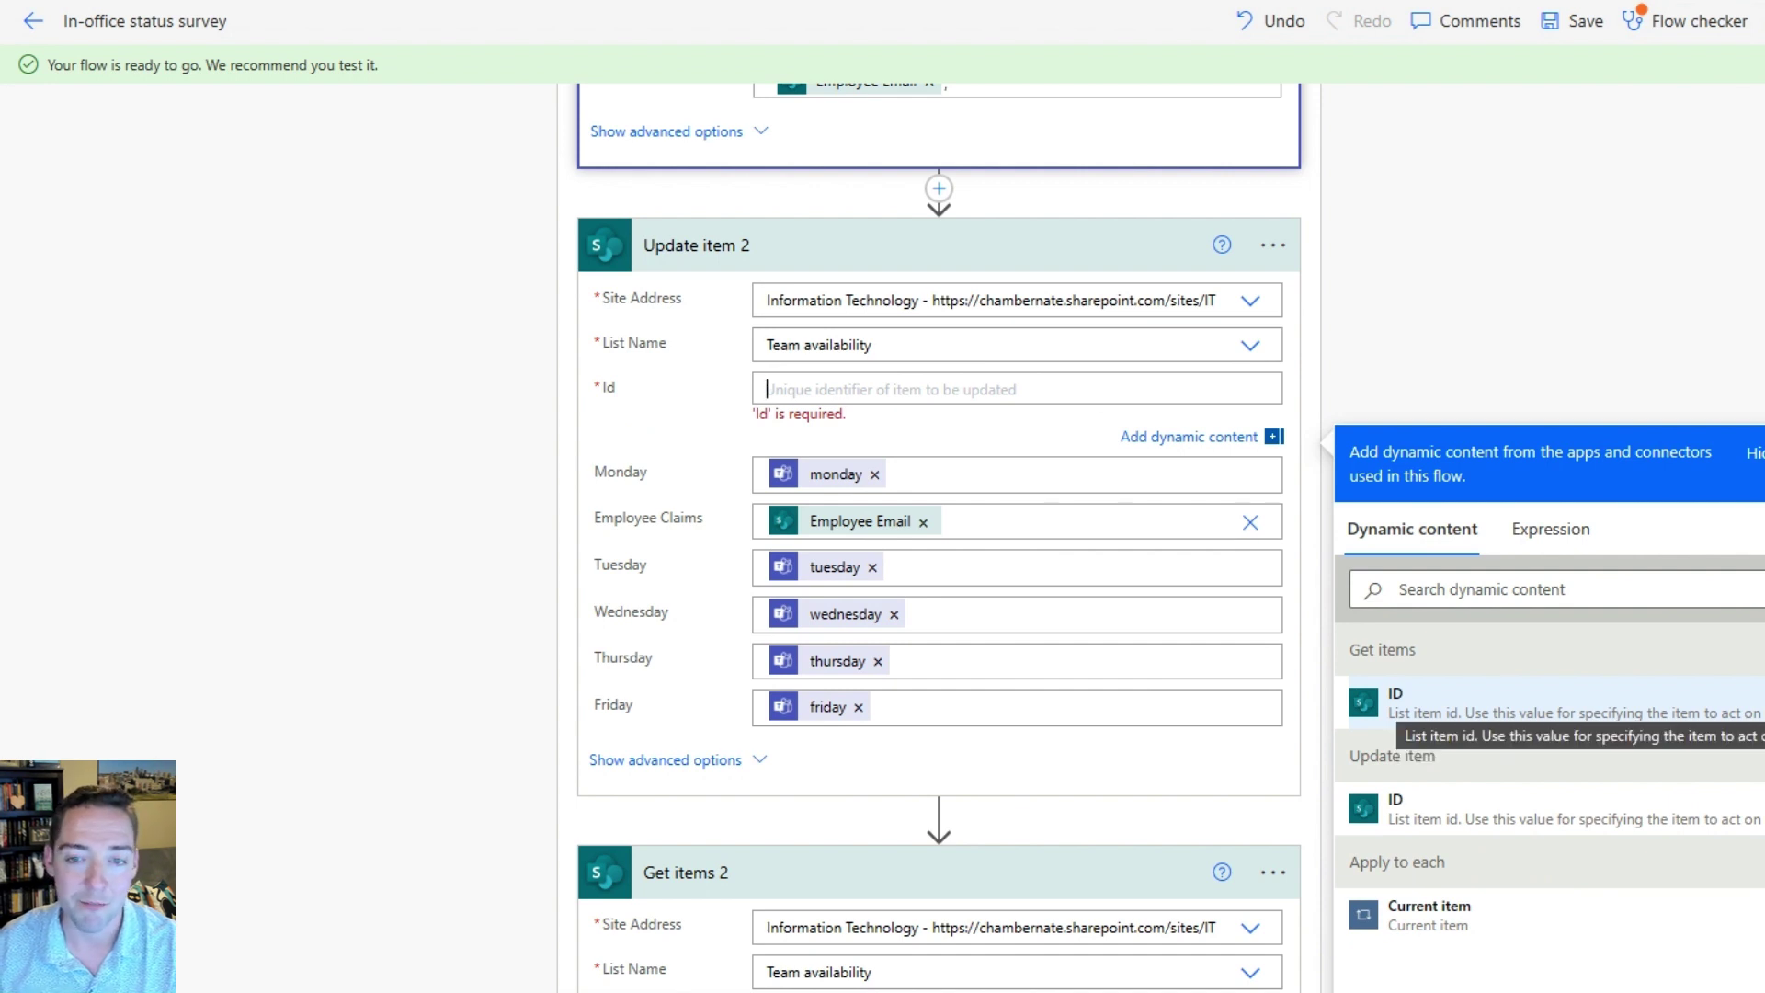
pyautogui.click(1471, 707)
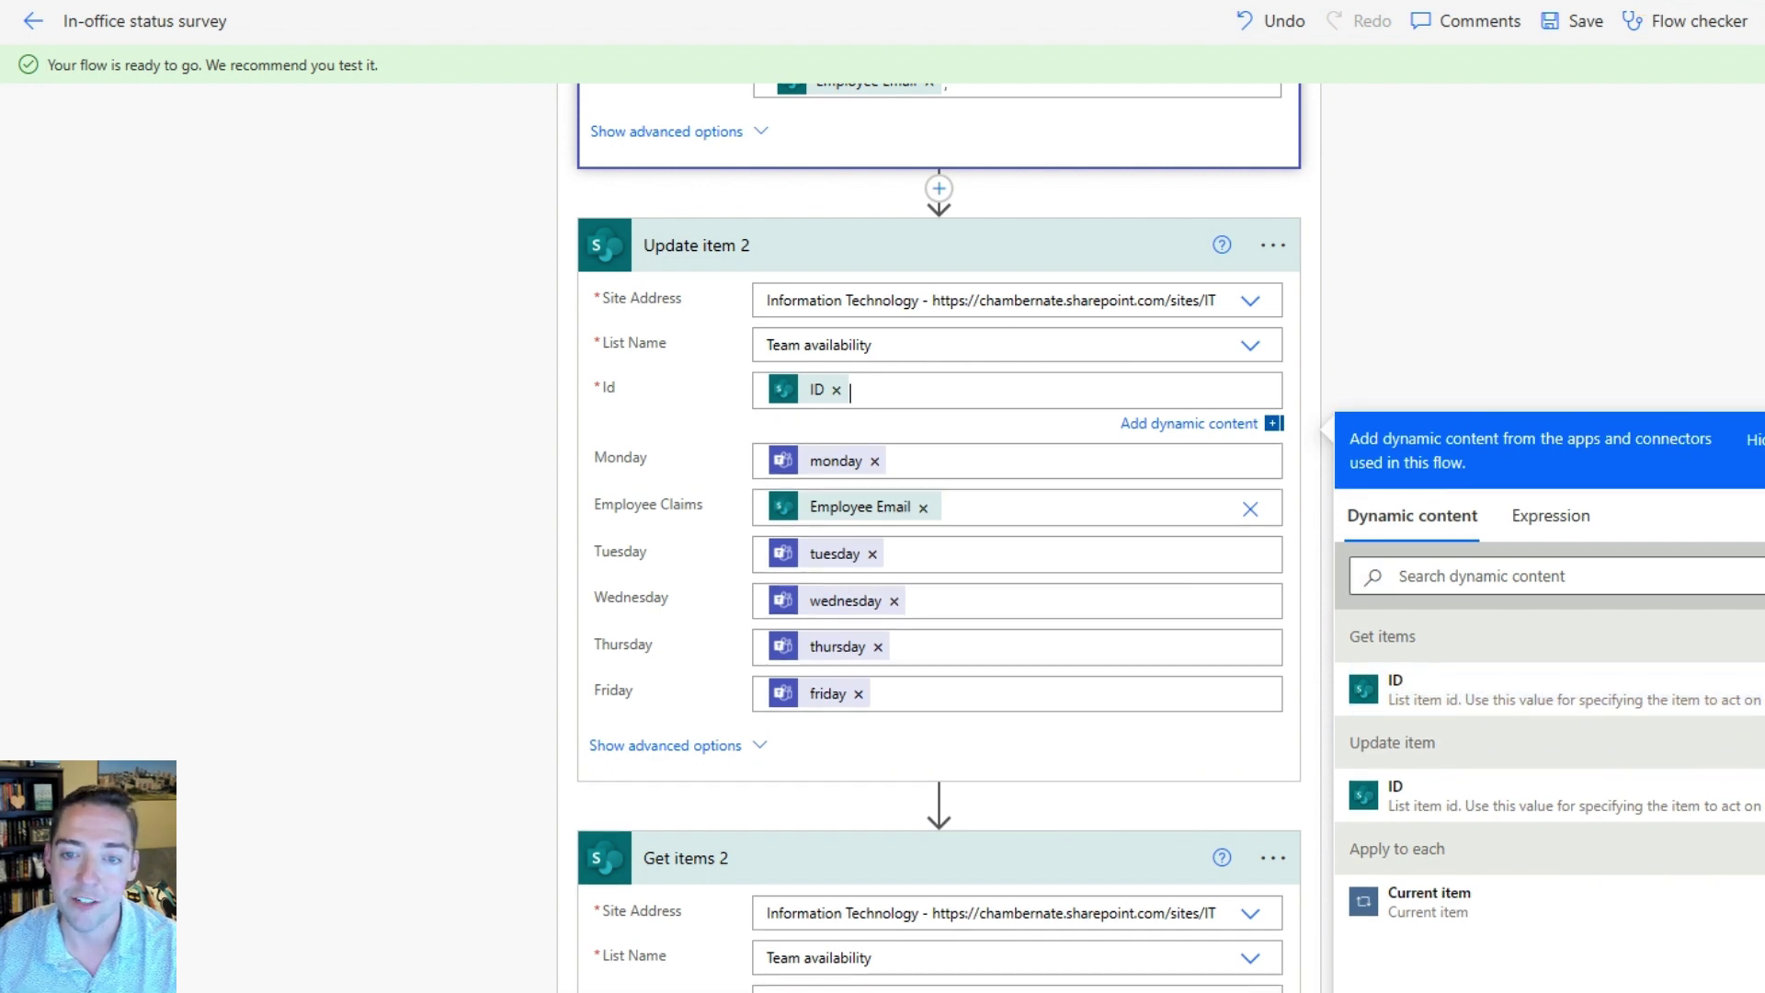
# Step: Clear the Monday value in Update item 2 and reinsert the monday response from Post adaptive card and wait for a response
pyautogui.click(874, 460)
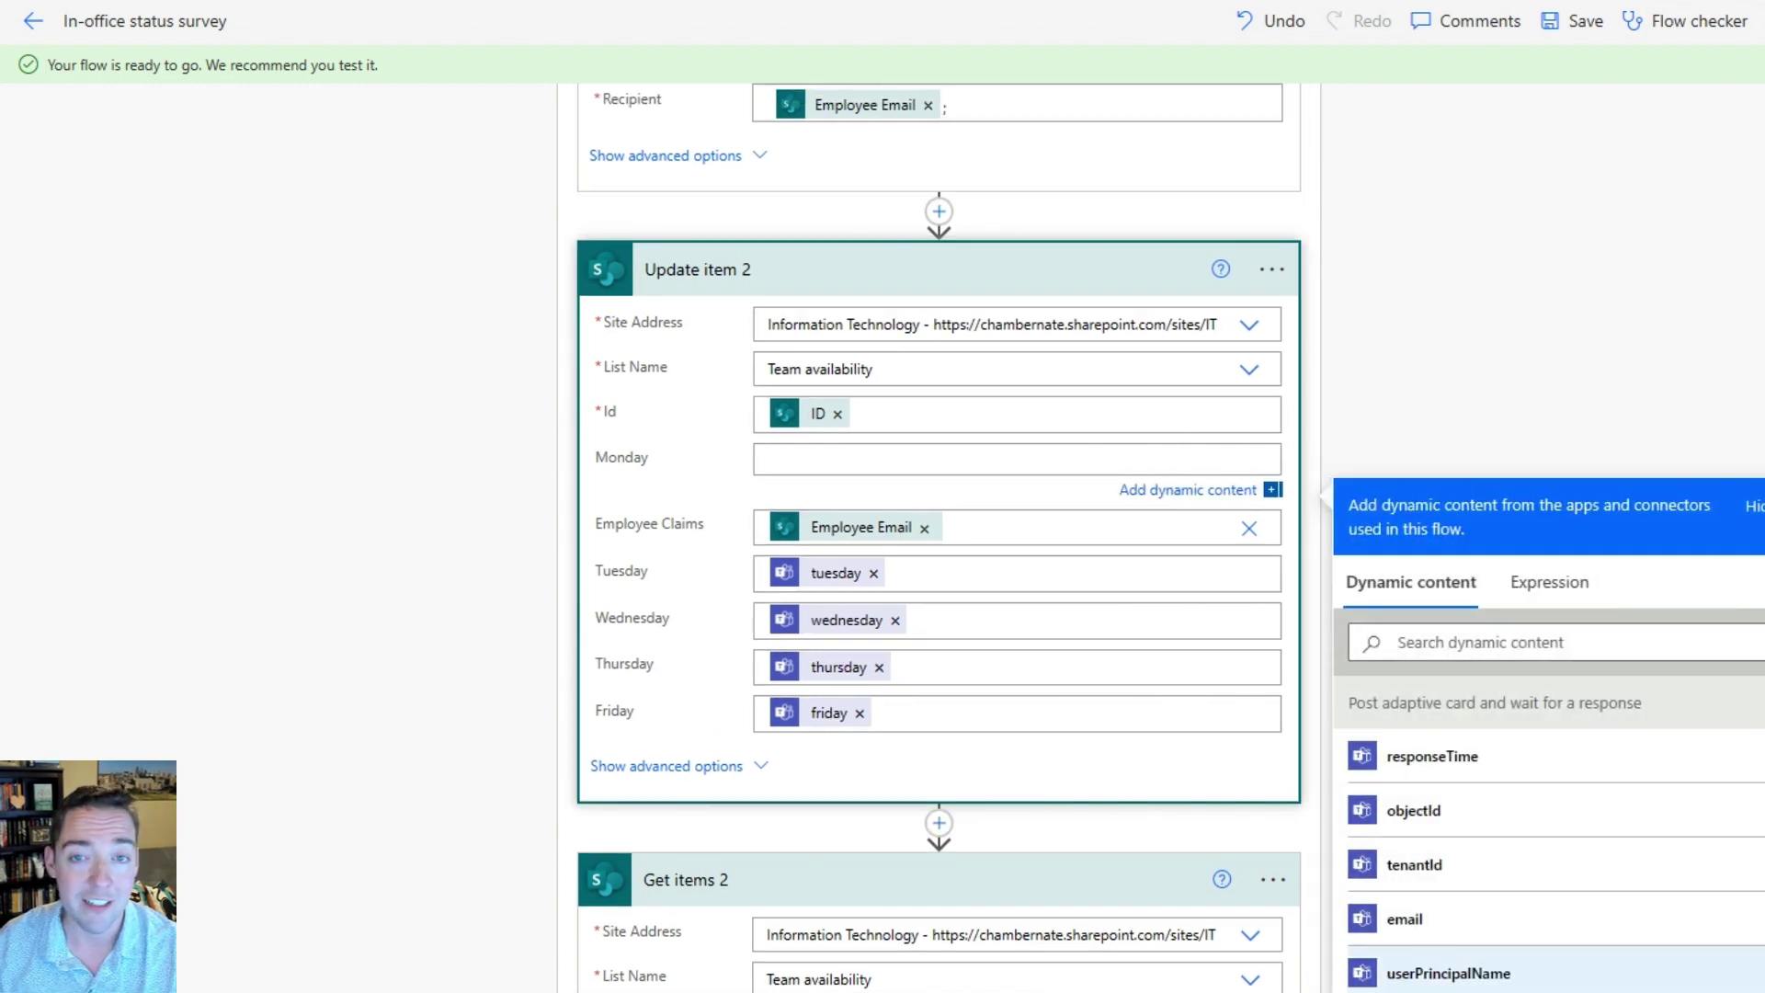
pyautogui.scroll(-2, 1554, 956)
pyautogui.scroll(-3, 1554, 916)
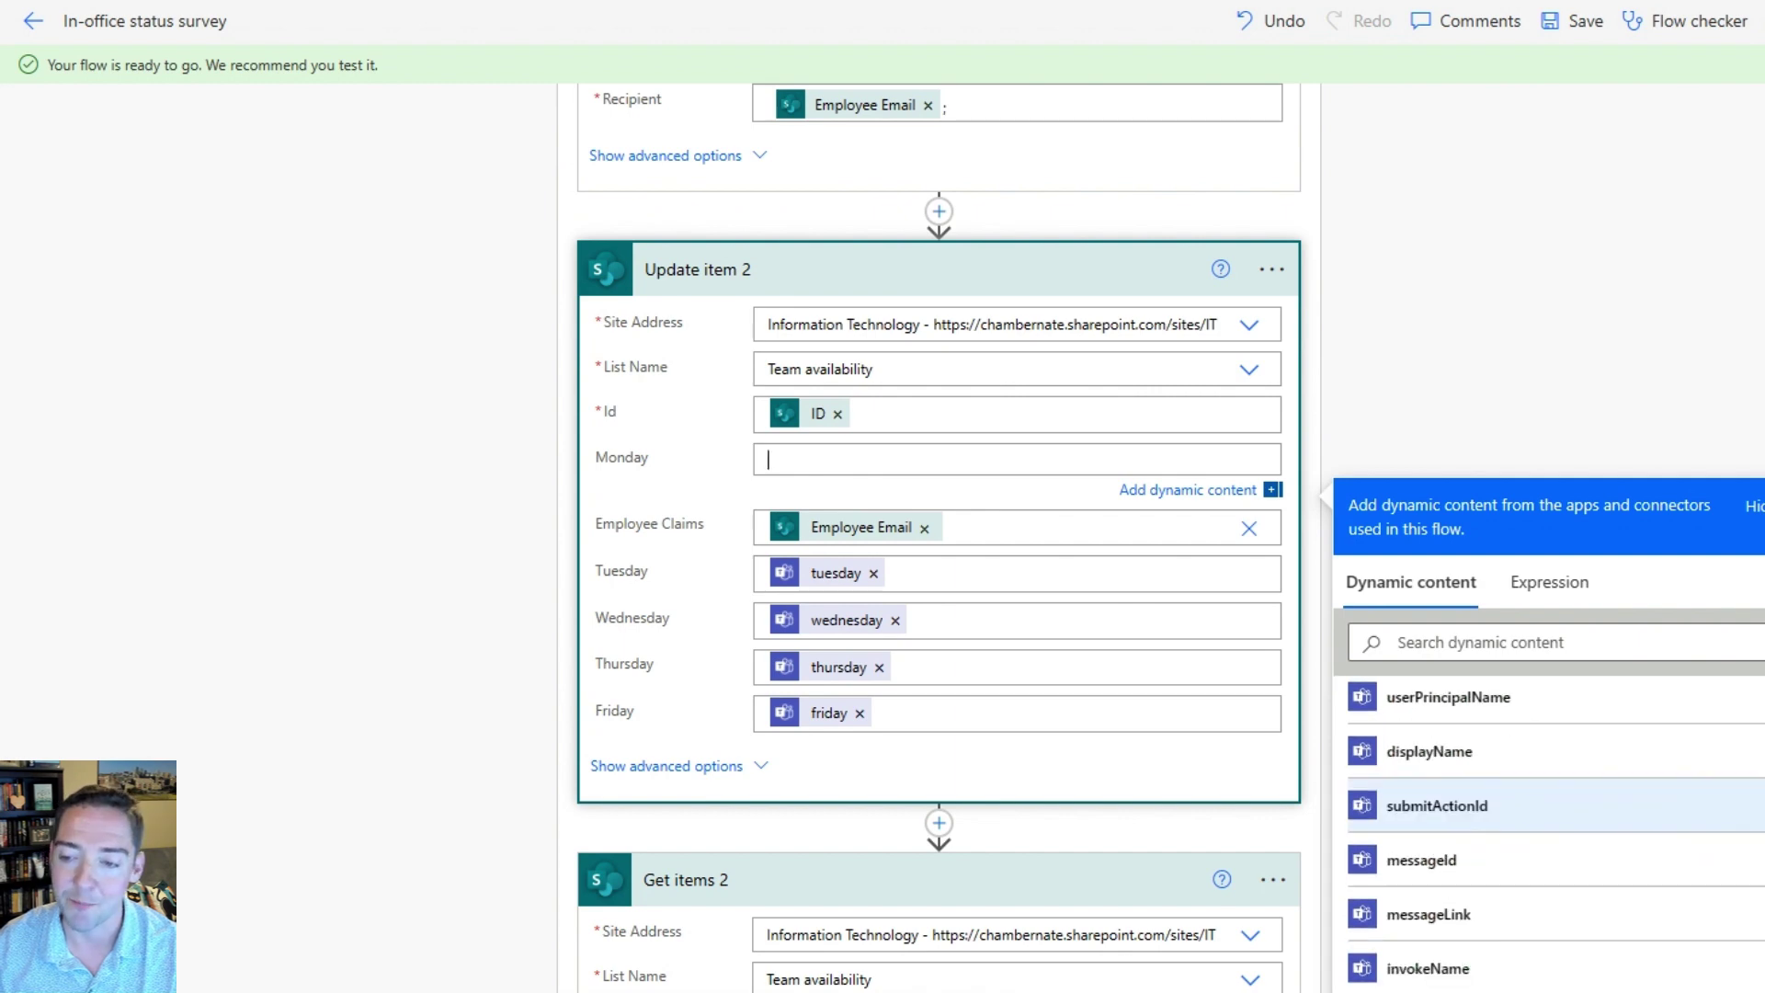
pyautogui.scroll(-3, 1554, 893)
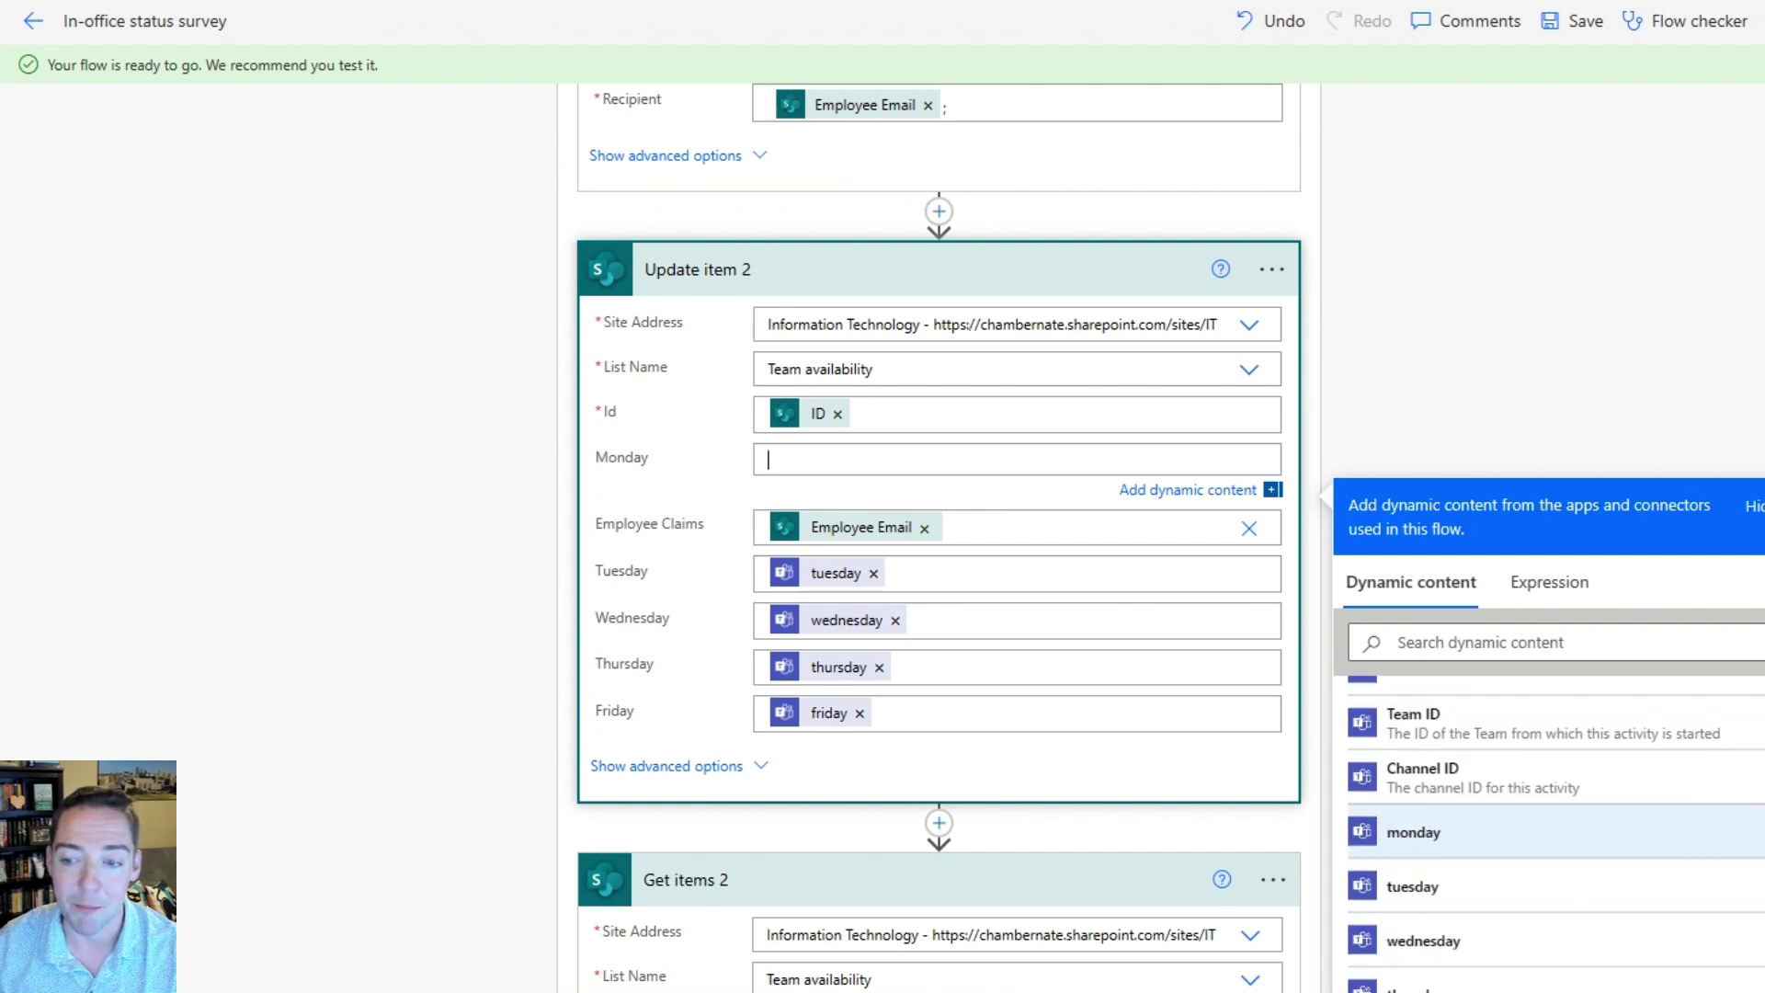
pyautogui.click(1413, 829)
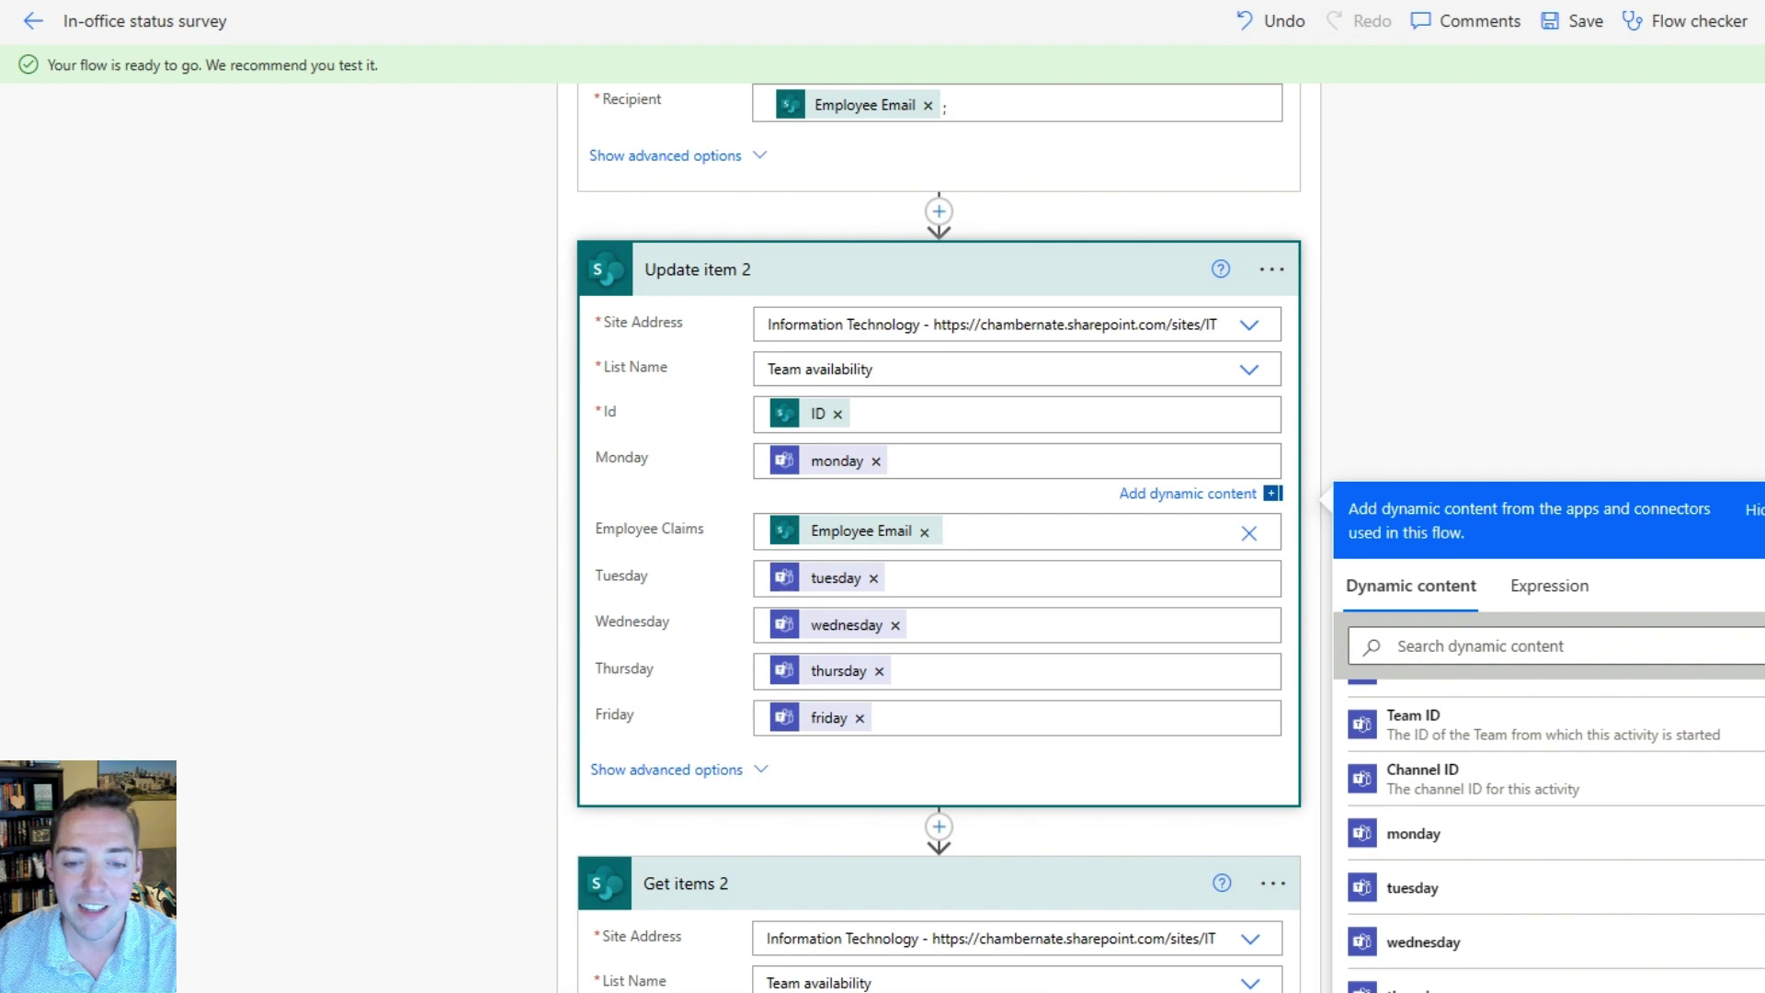
# Step: Replace both Monday references with Title in the Get items 2 filter query, making it Title ne '⏳ Requested' and Title ne null
pyautogui.scroll(-6, 938, 551)
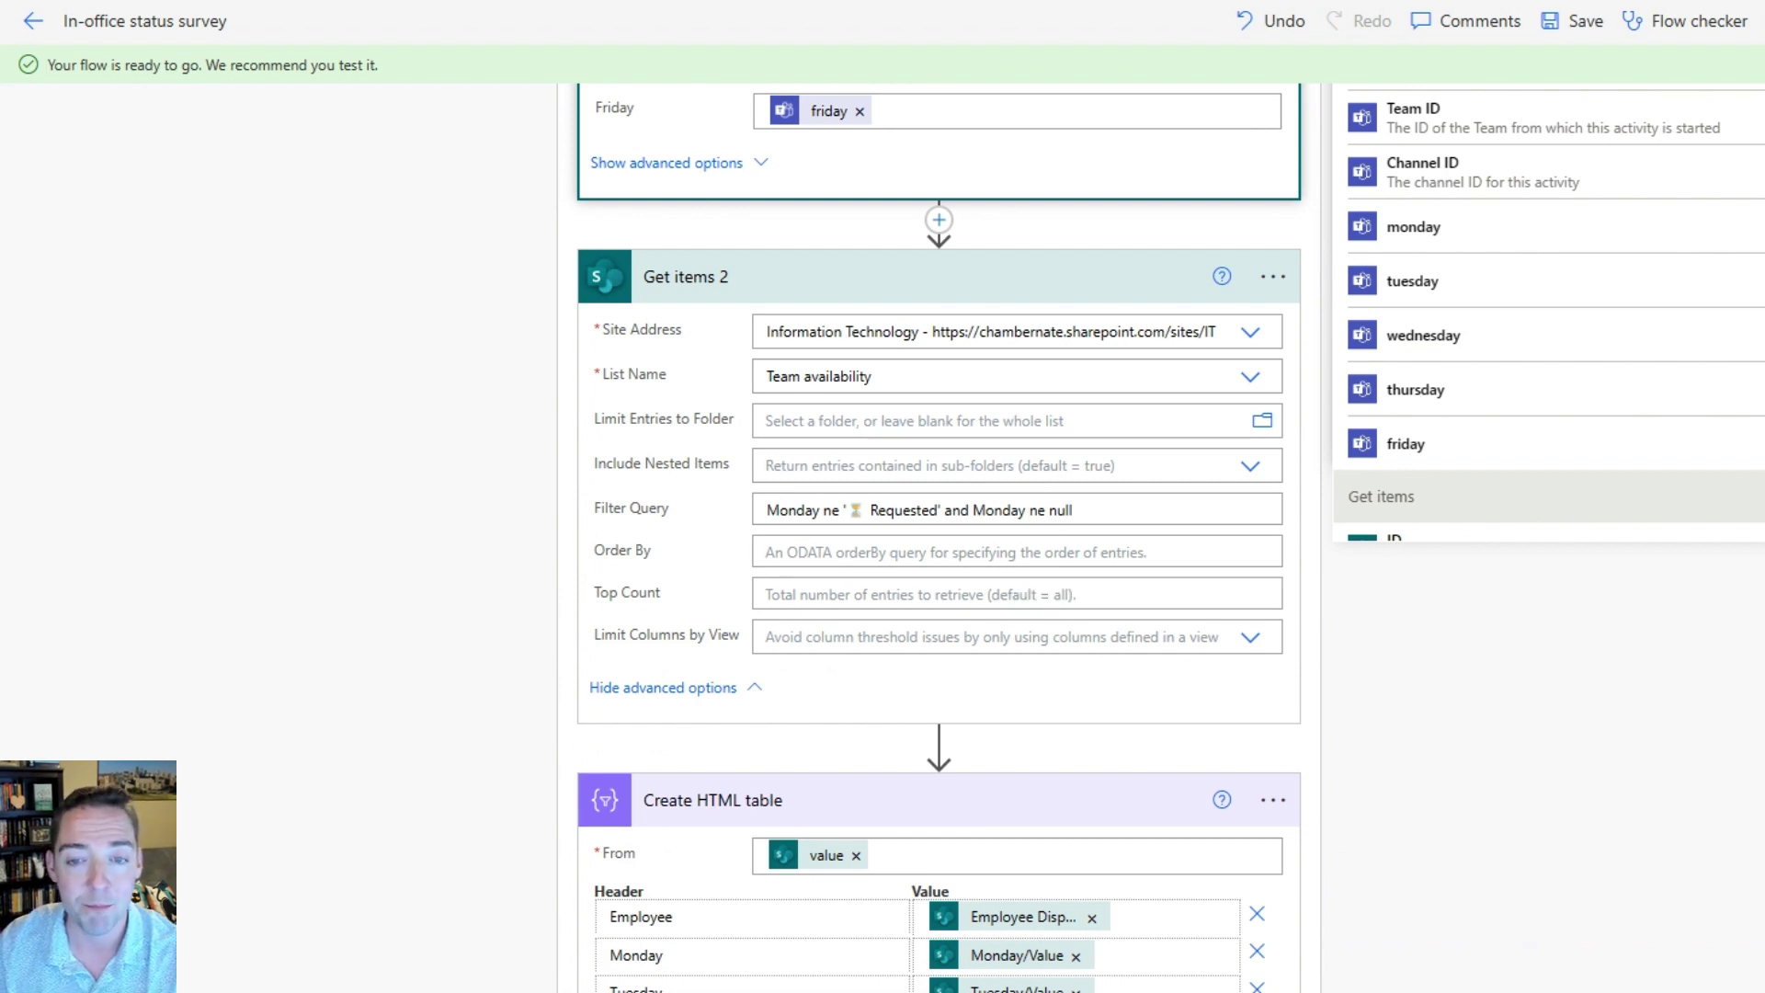
pyautogui.click(832, 511)
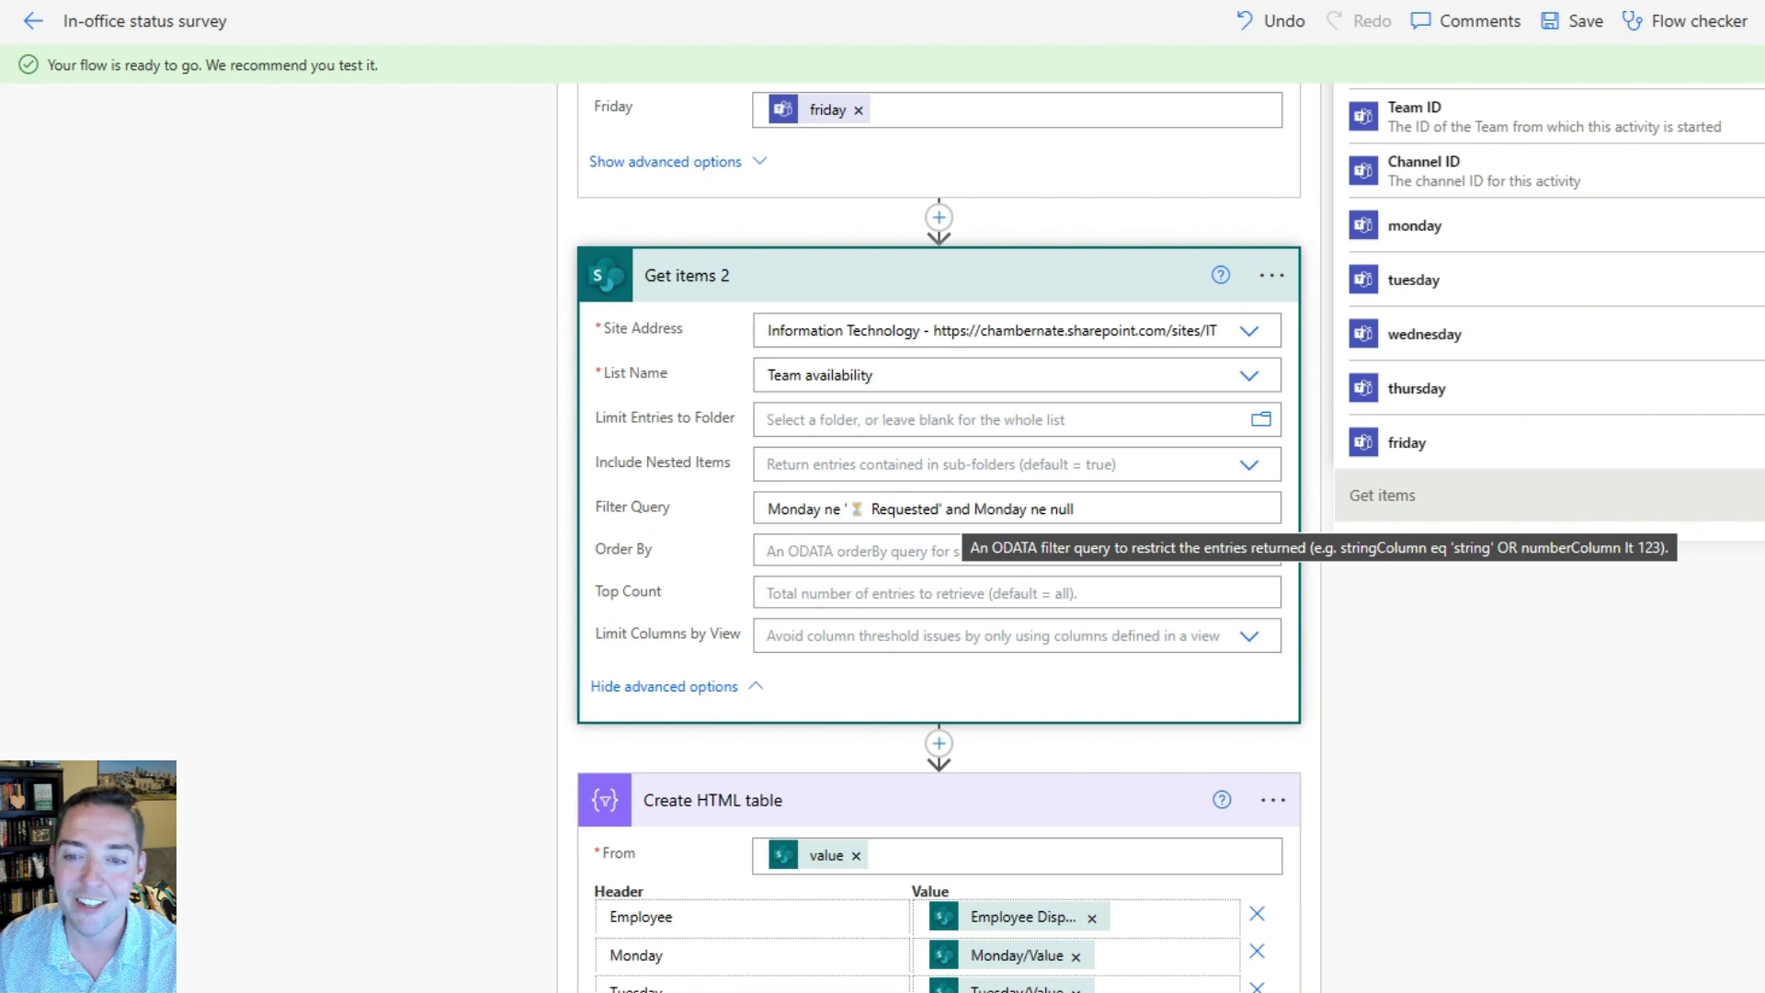
pyautogui.click(814, 509)
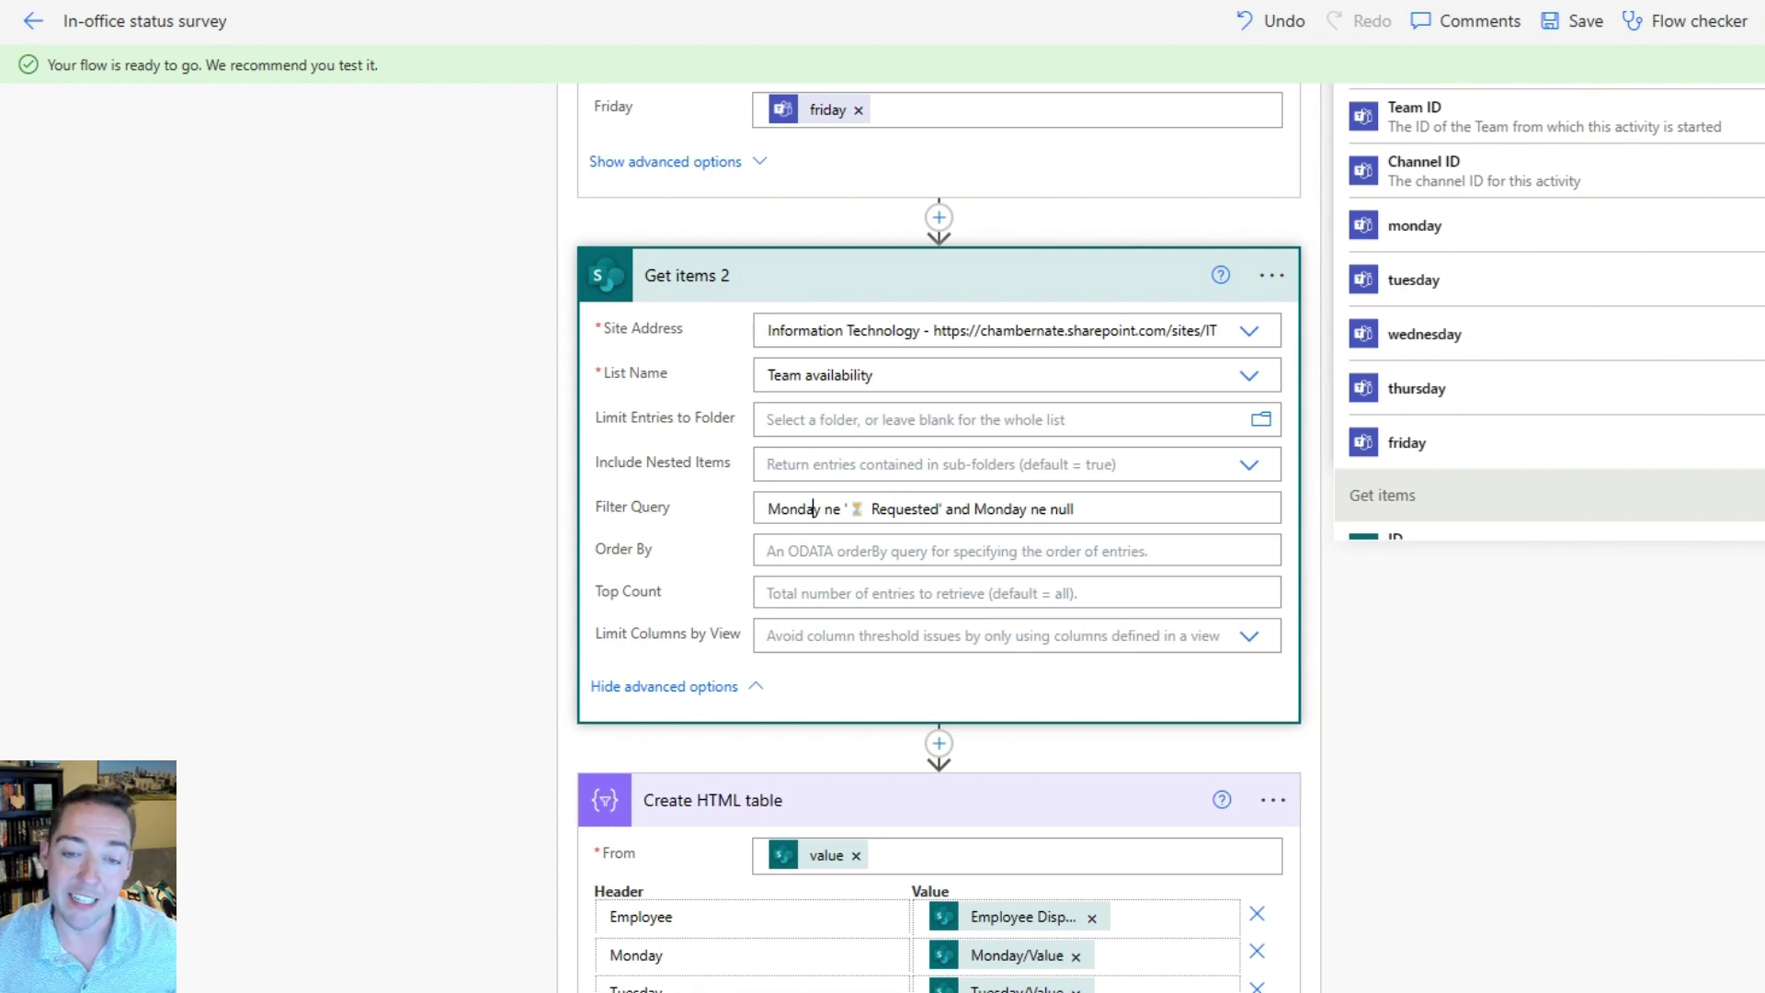
pyautogui.doubleClick(814, 509)
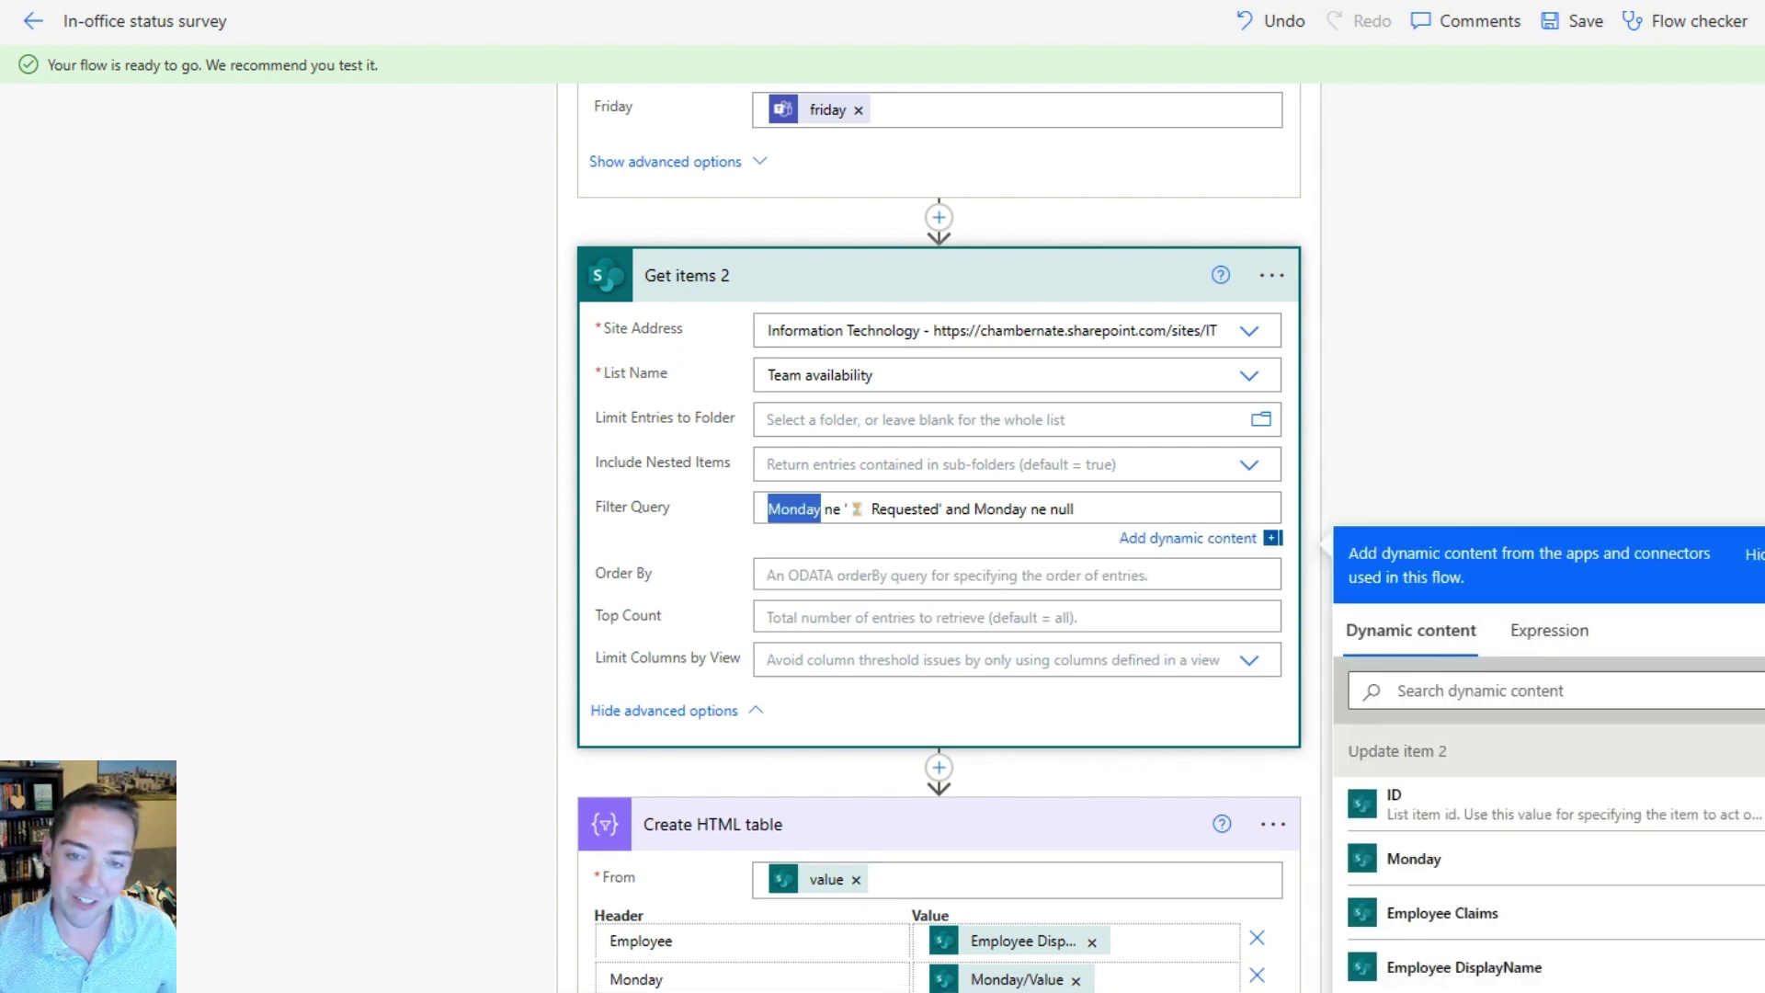
pyautogui.write('Title')
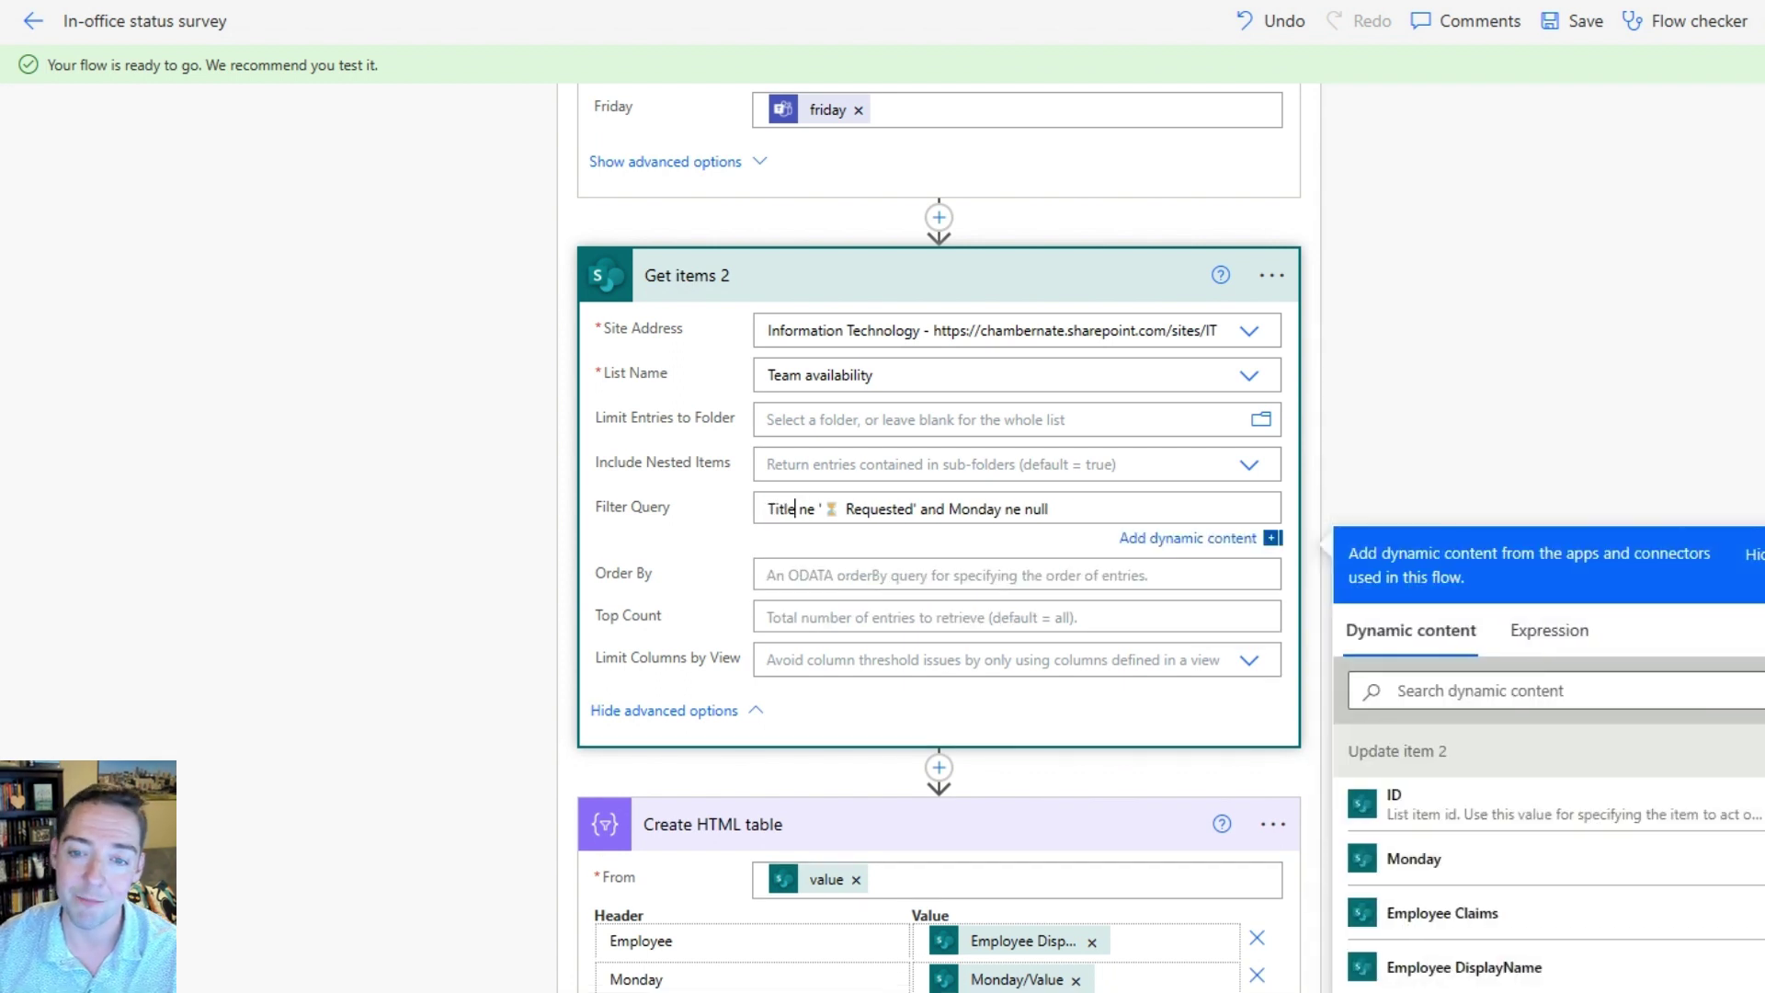
pyautogui.doubleClick(975, 508)
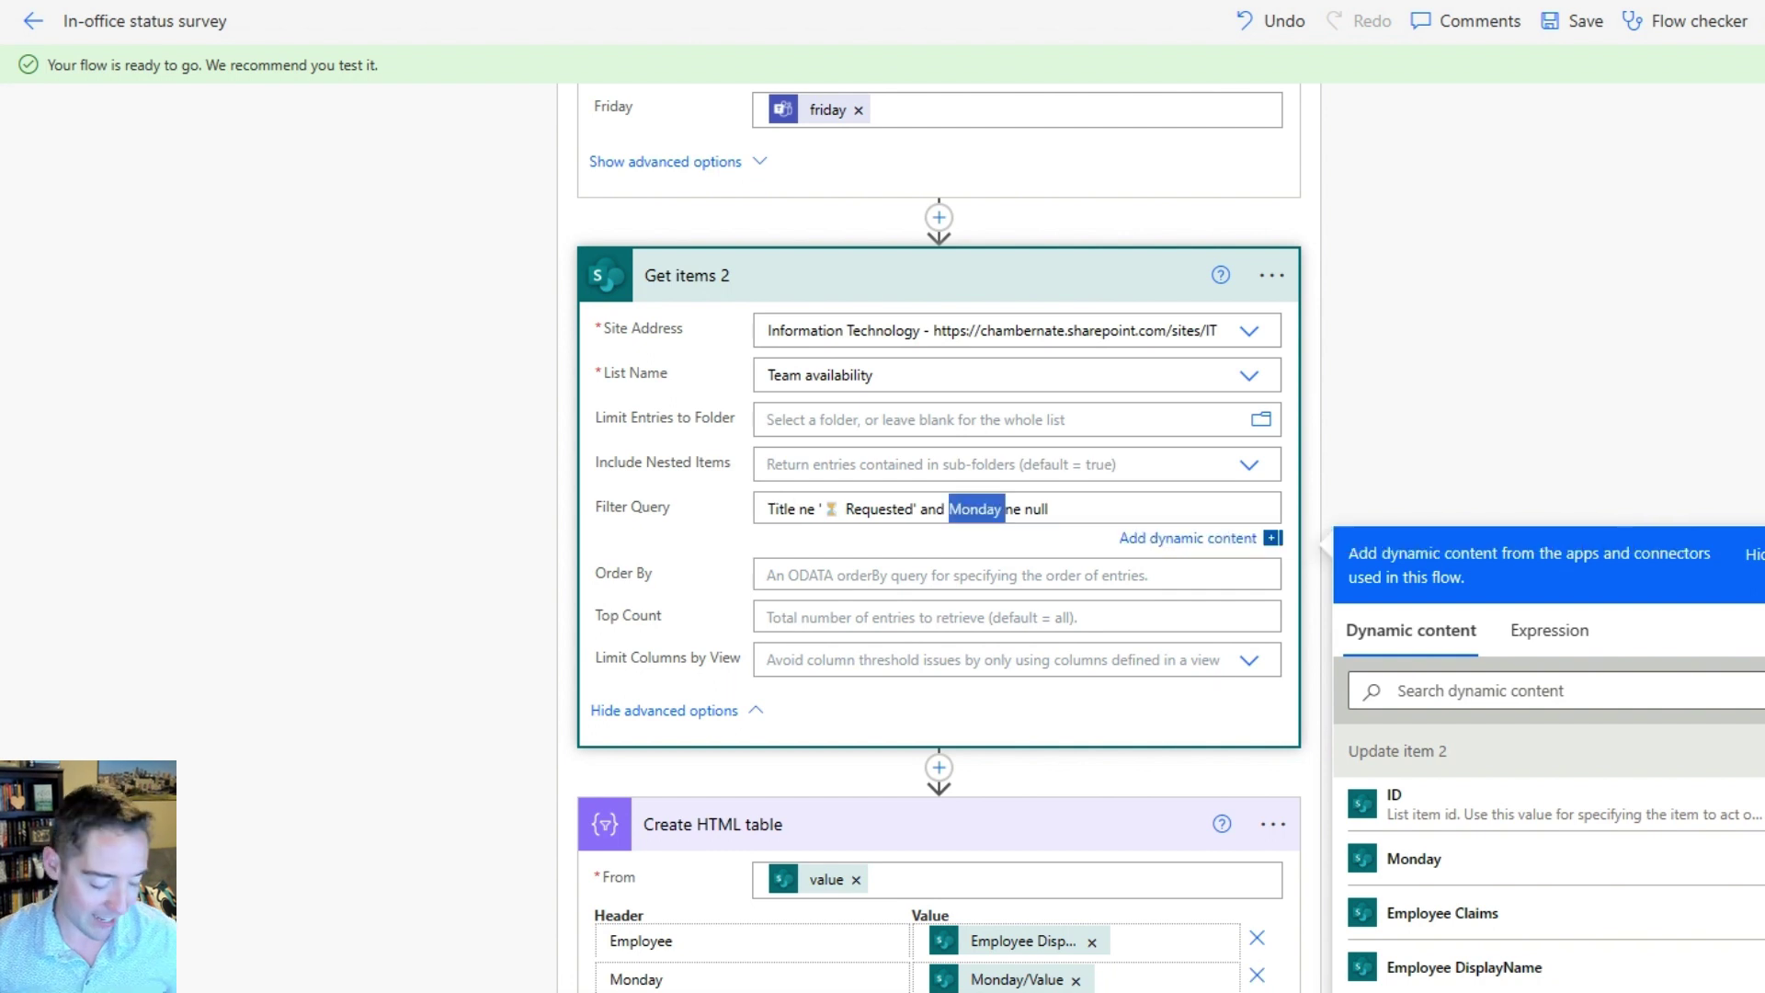
pyautogui.write('Title')
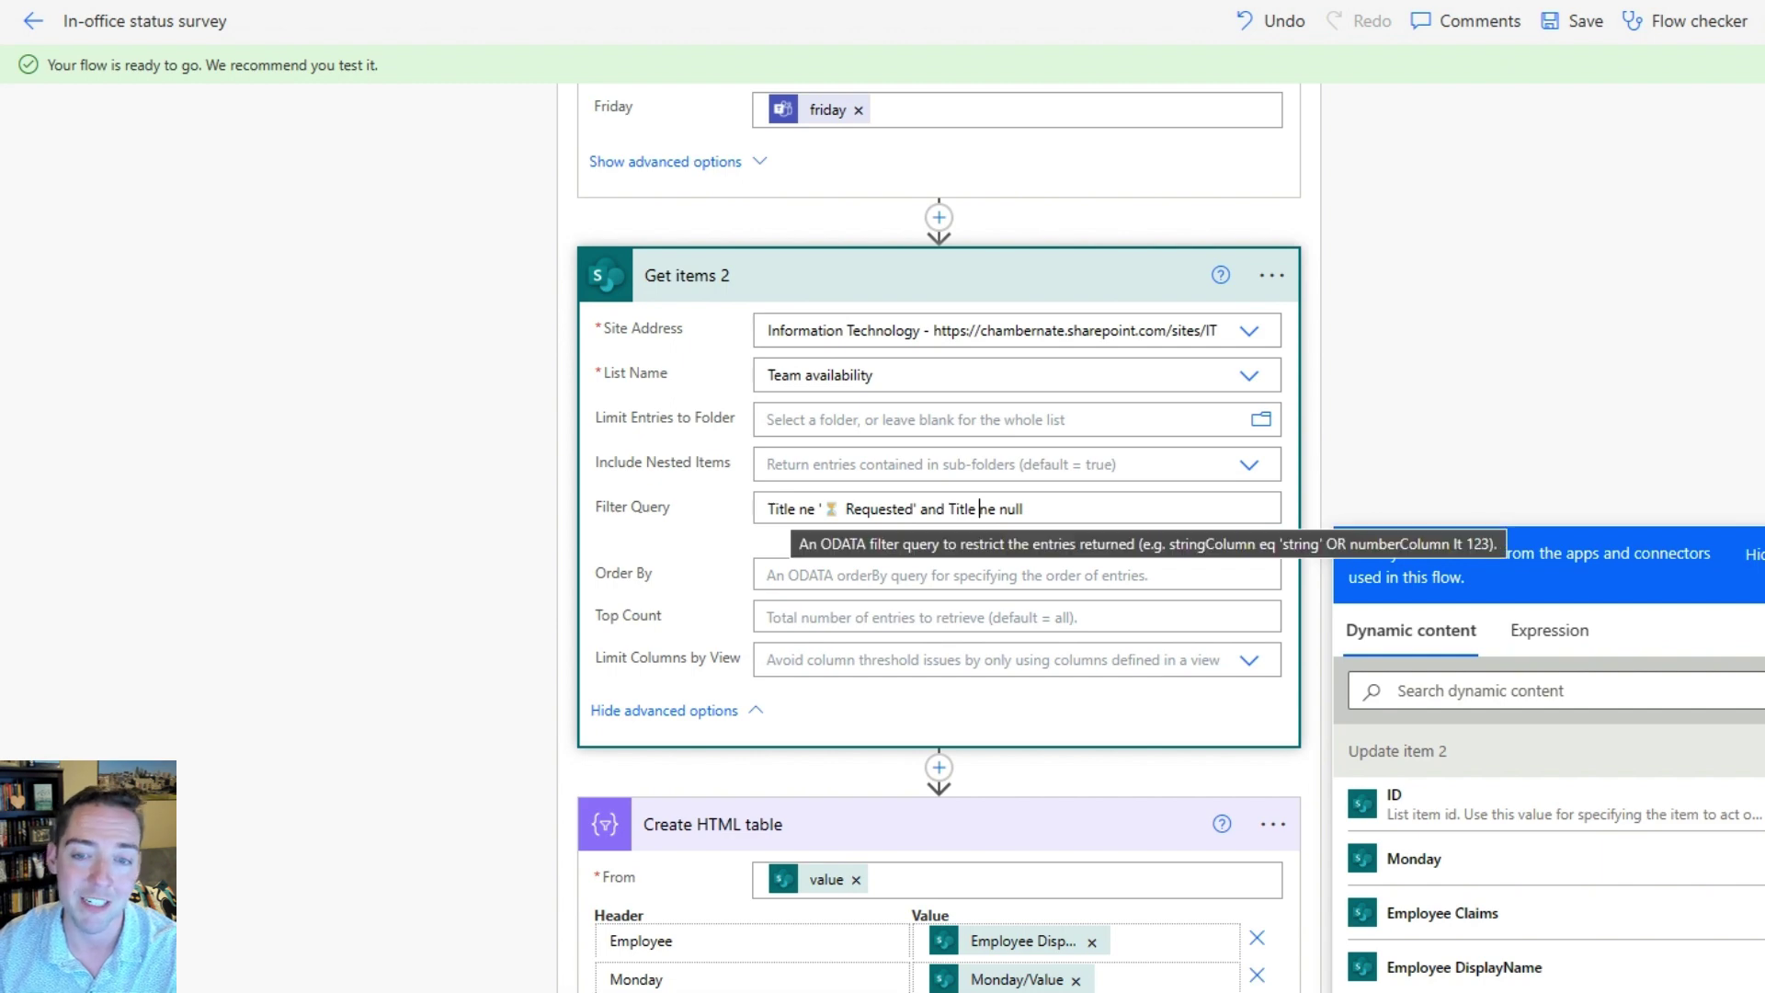
# Step: Set the Create HTML table source to value from Get items 2 and map its Employee header to Employee DisplayName
pyautogui.click(1016, 879)
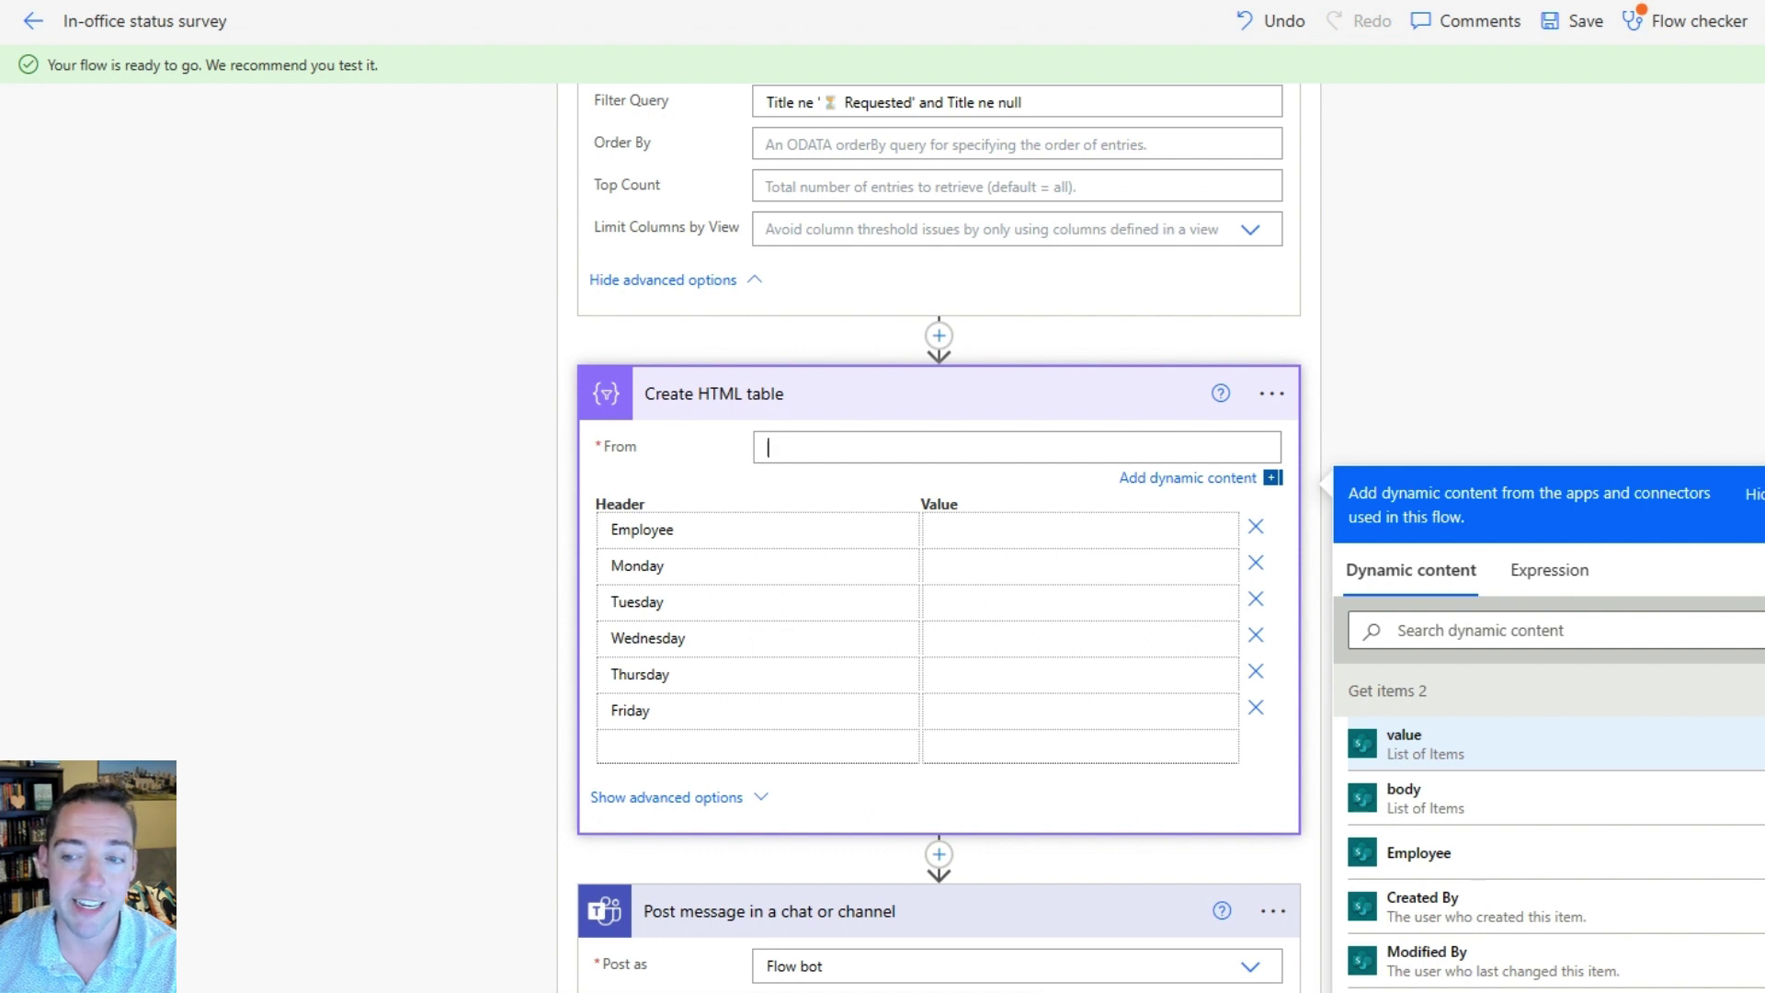
pyautogui.click(1425, 743)
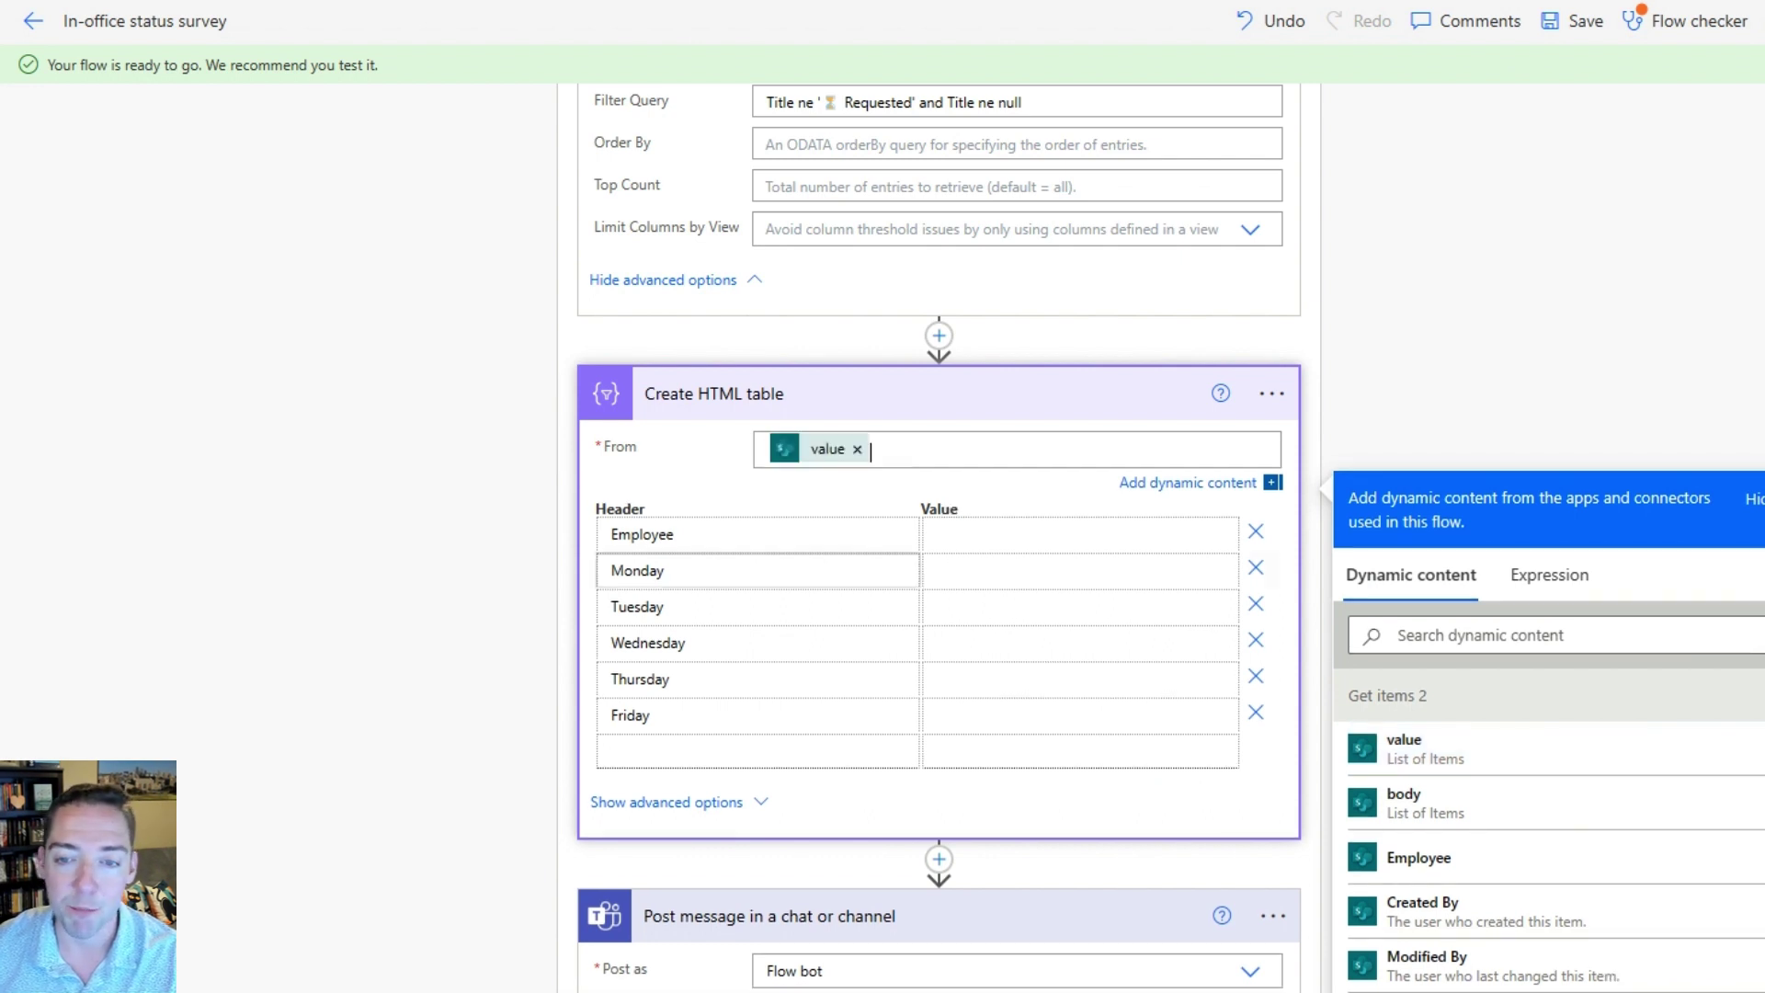
pyautogui.click(937, 534)
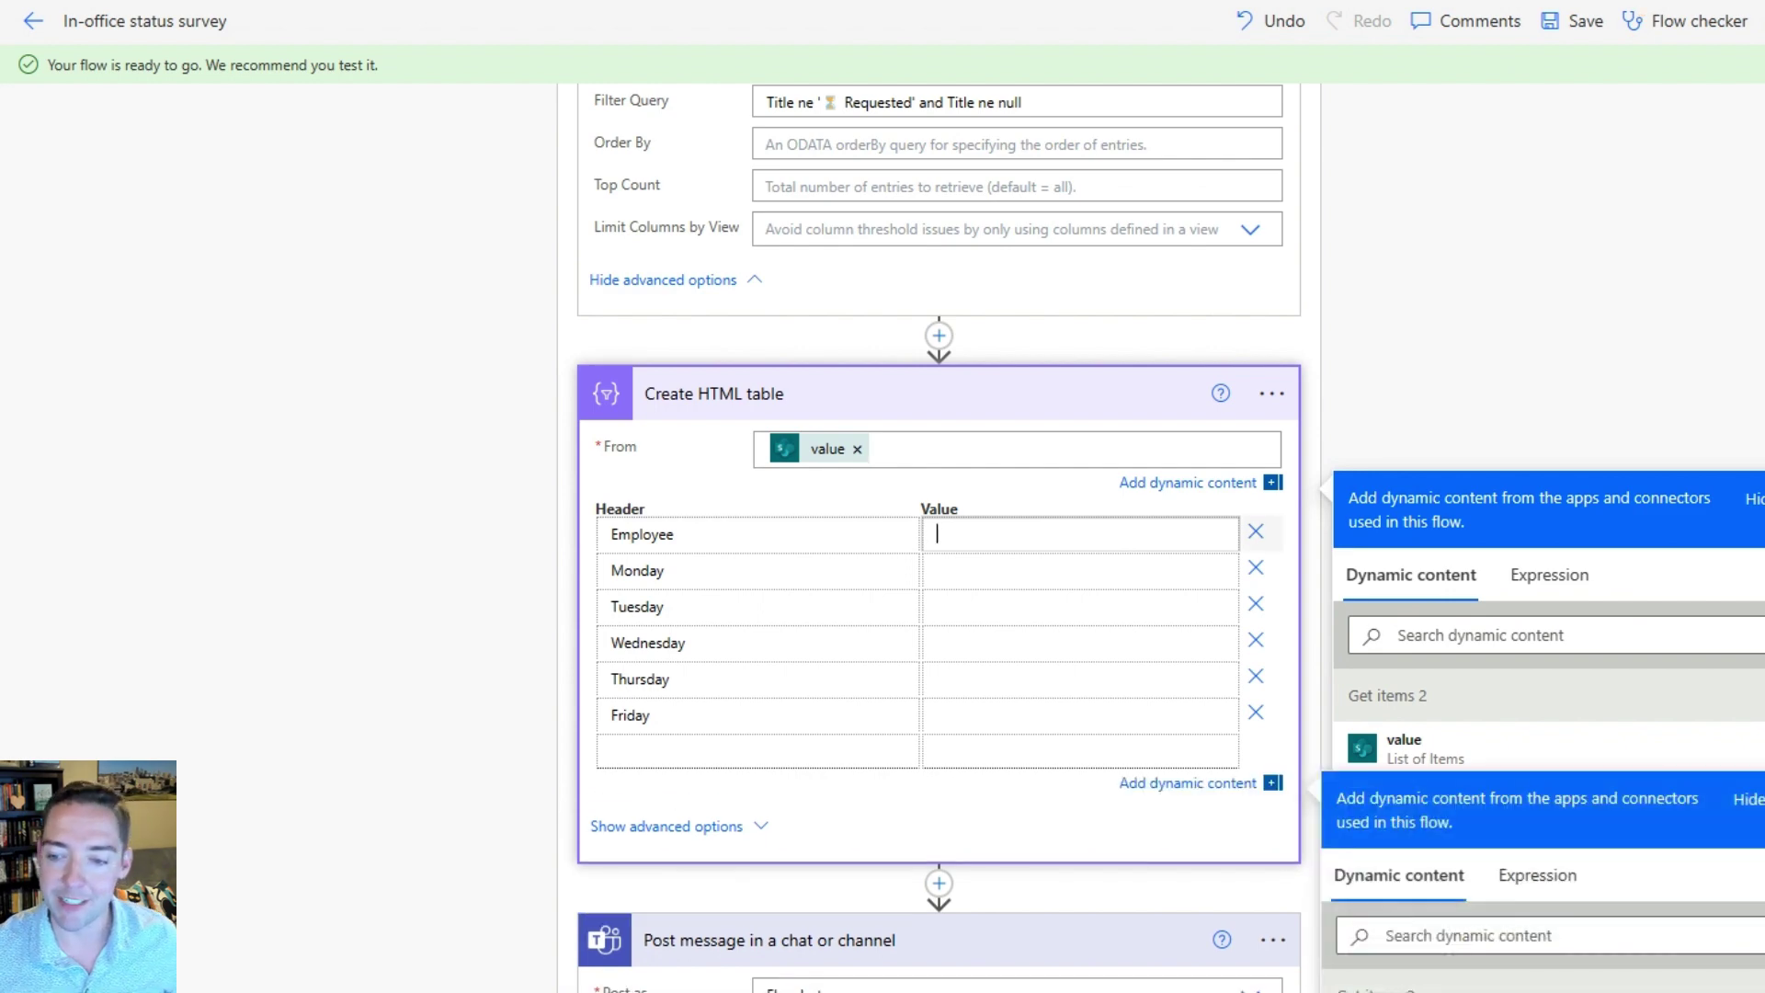
pyautogui.scroll(-7, 938, 551)
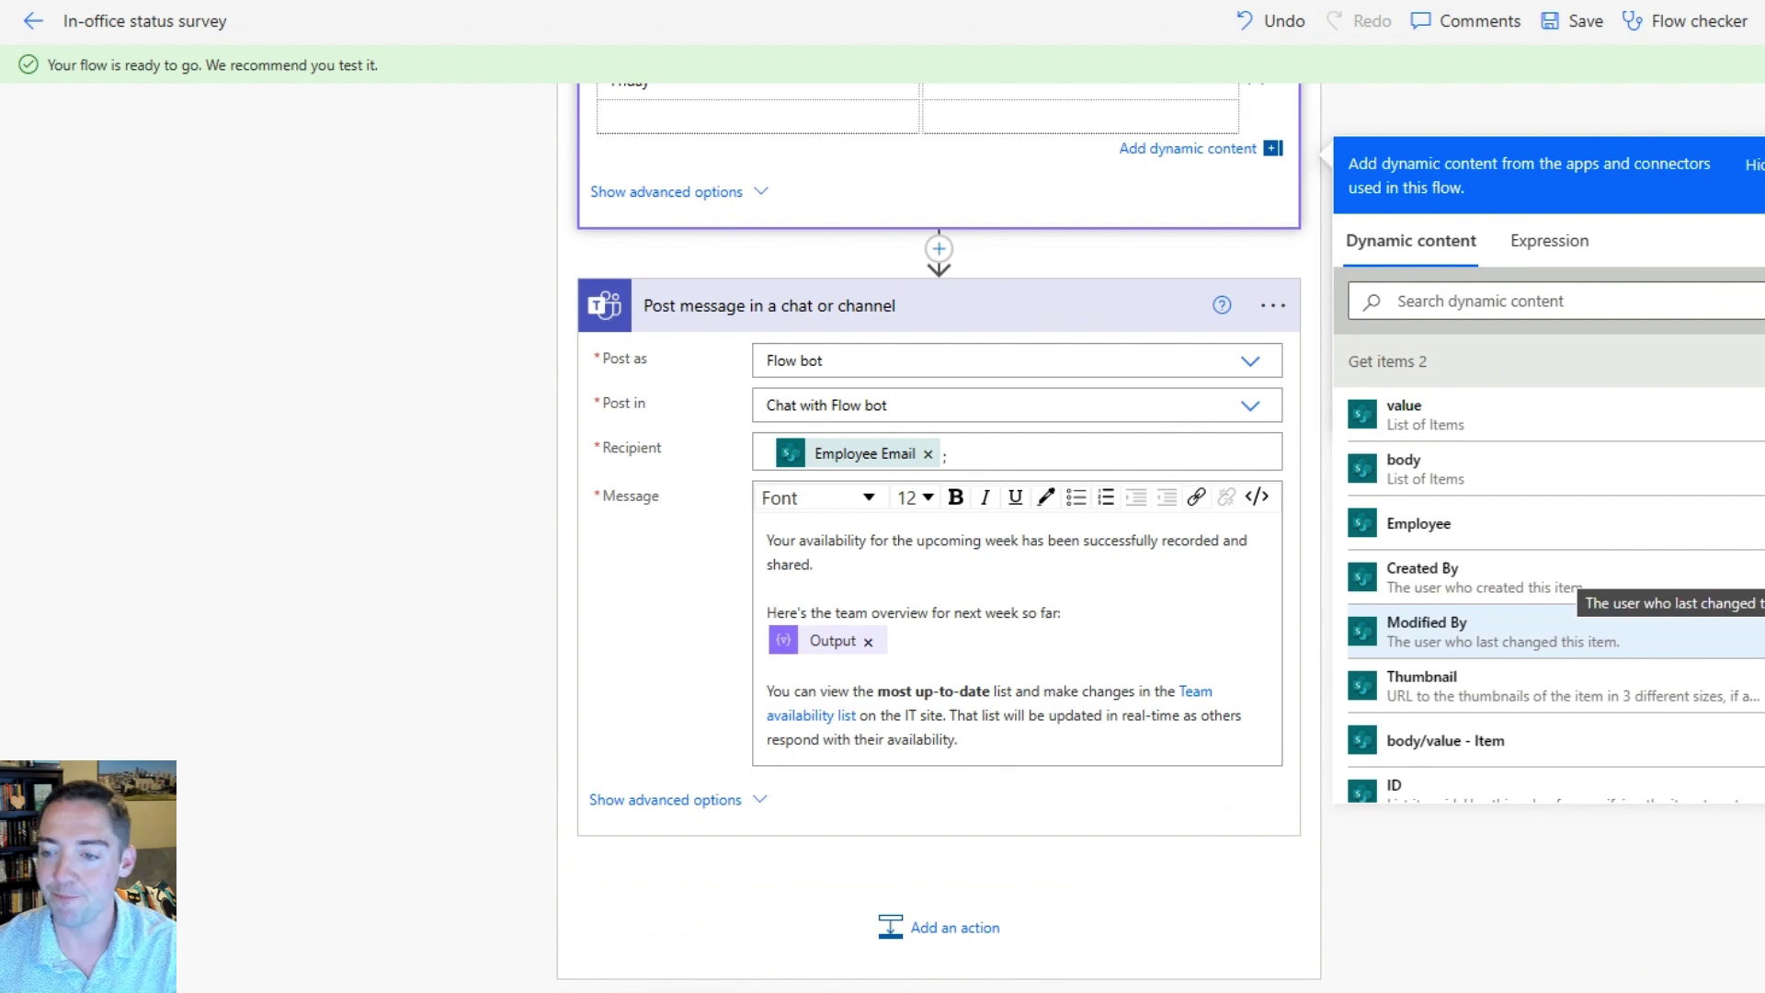
pyautogui.scroll(-5, 1554, 643)
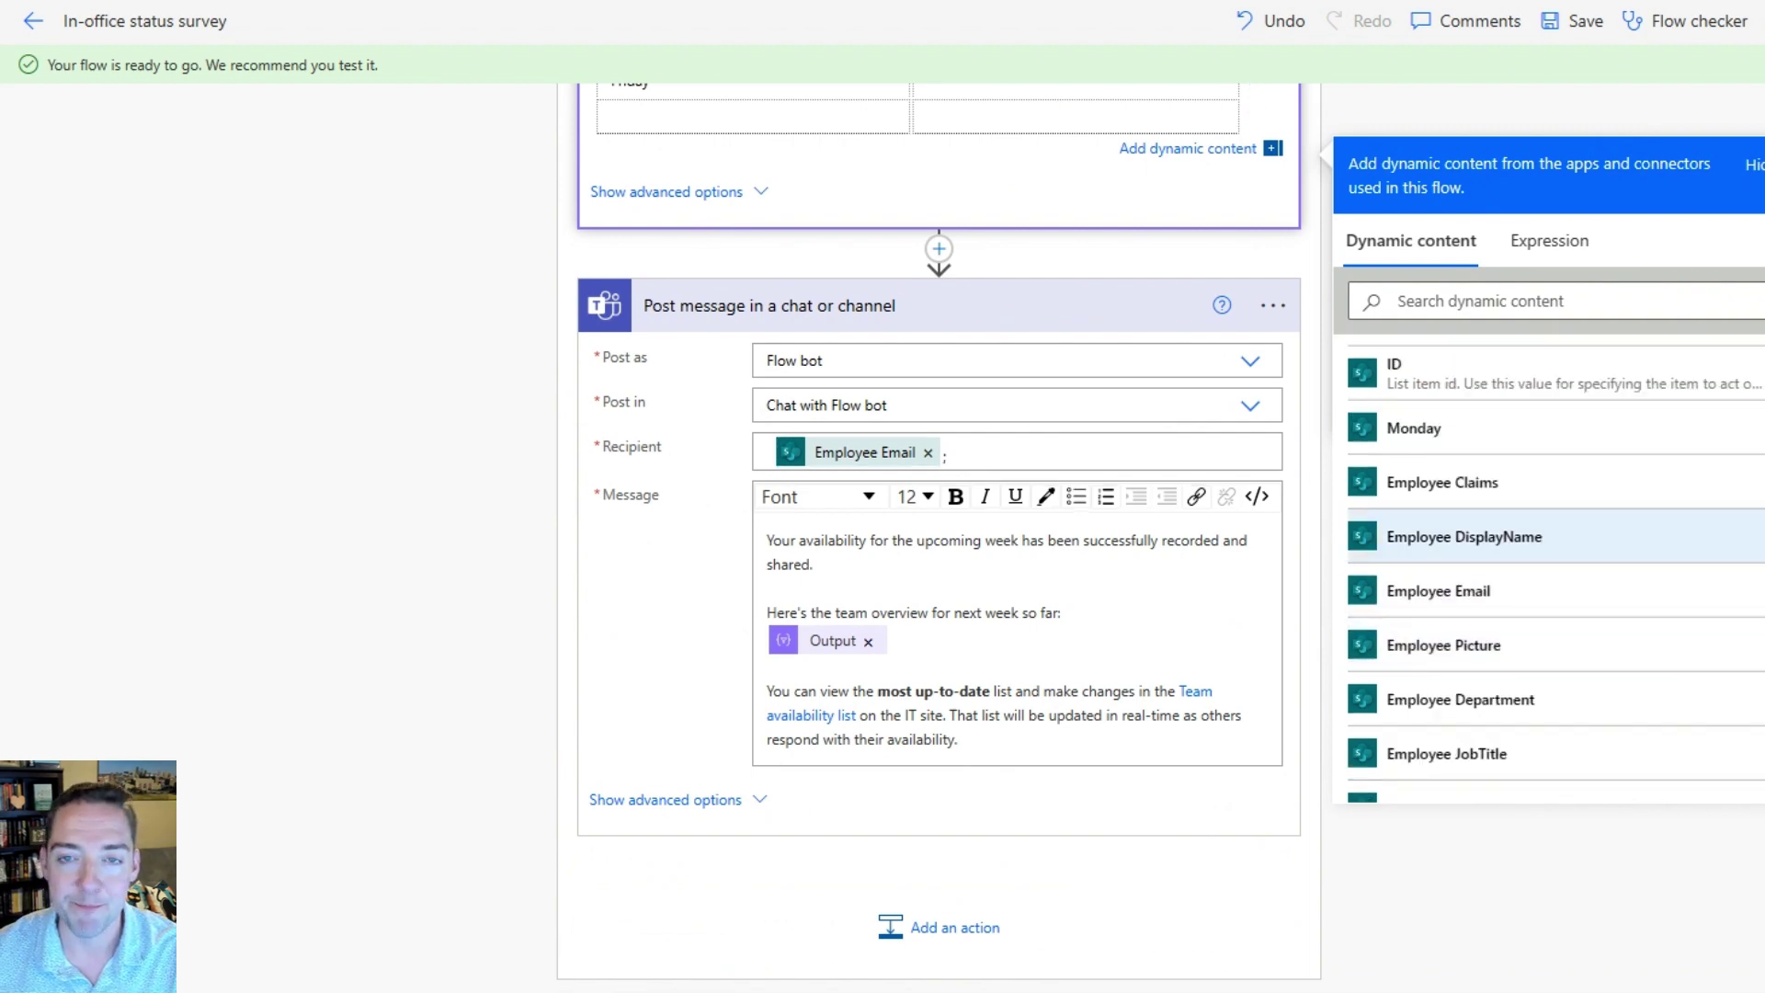
# Step: Map the Monday through Friday headers of the HTML table to the matching weekday dynamic content from Get items 2
pyautogui.scroll(8, 938, 551)
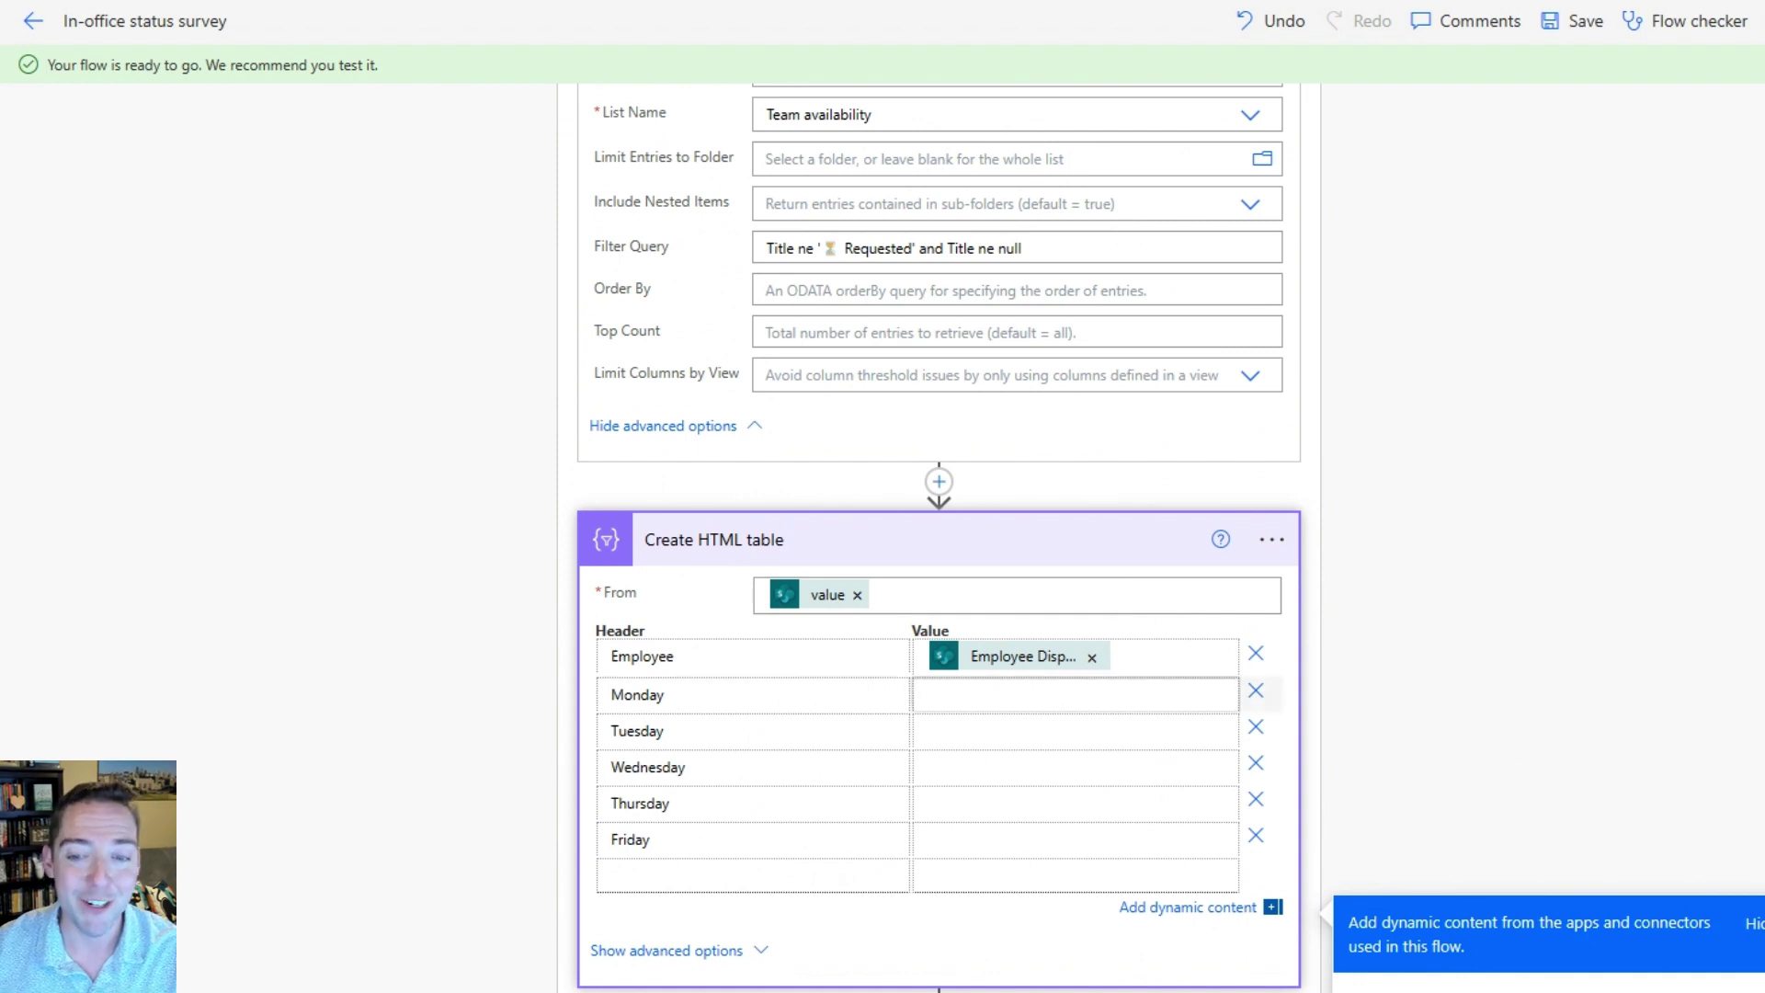
pyautogui.click(929, 696)
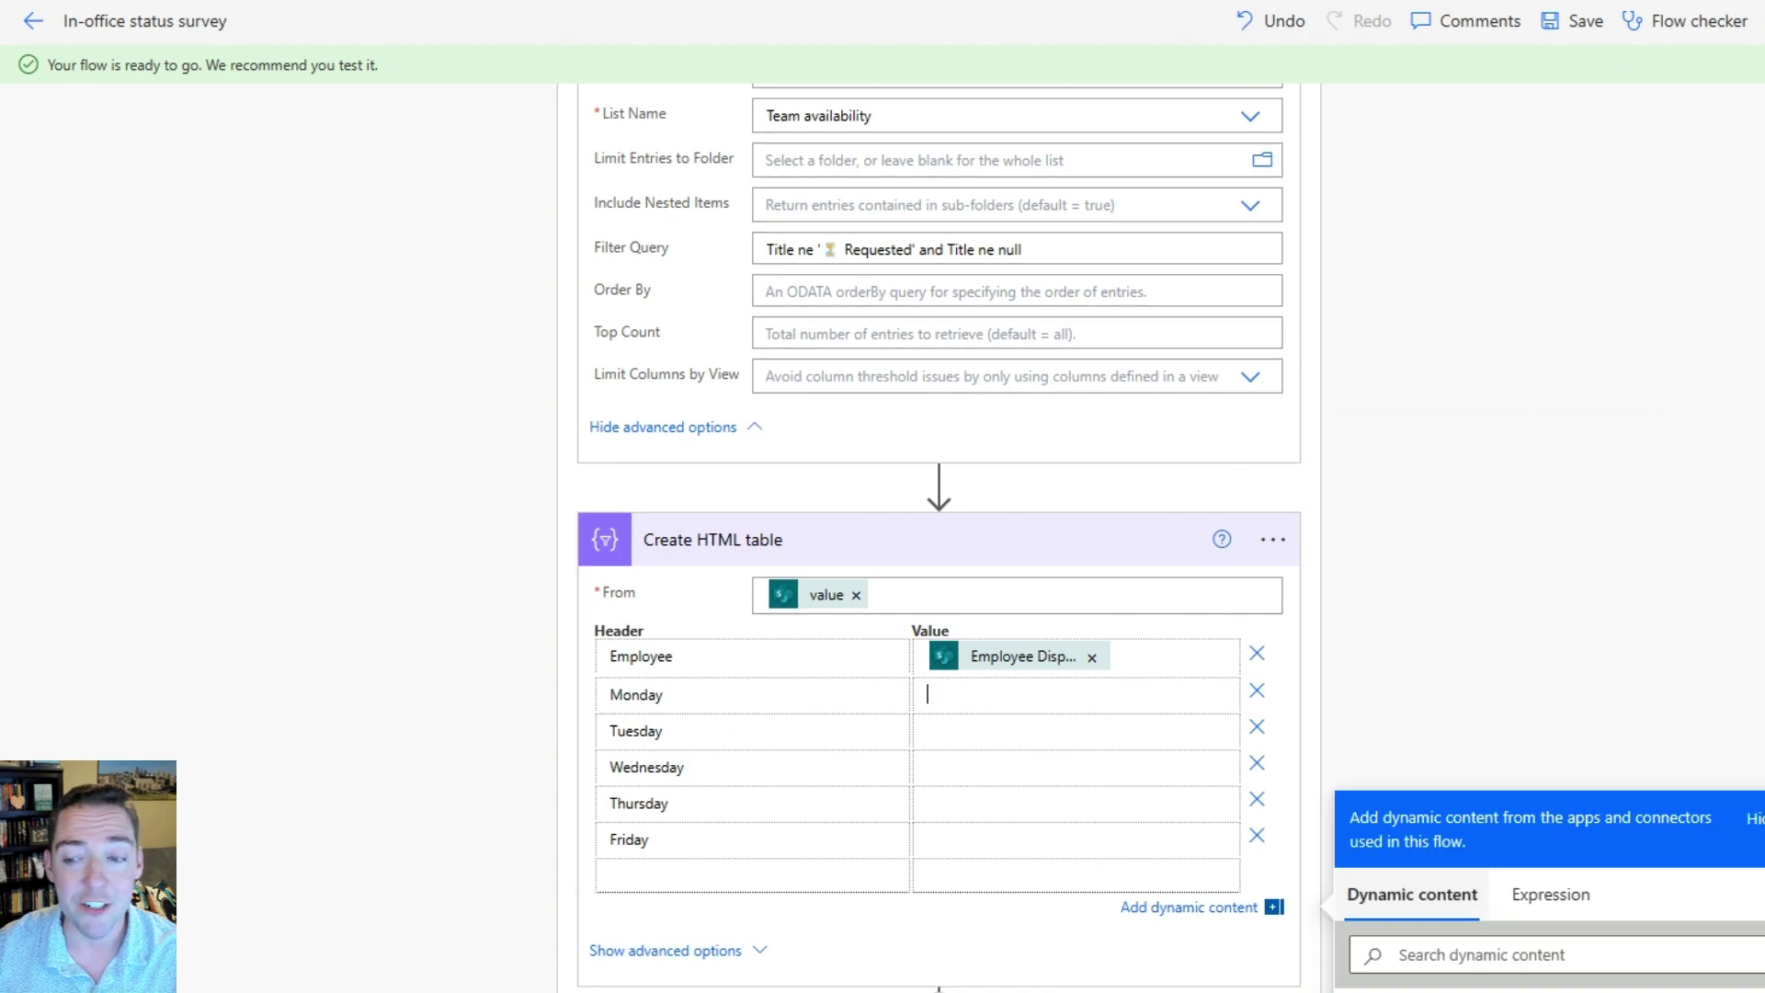
pyautogui.scroll(-3, 938, 538)
pyautogui.scroll(4, 937, 538)
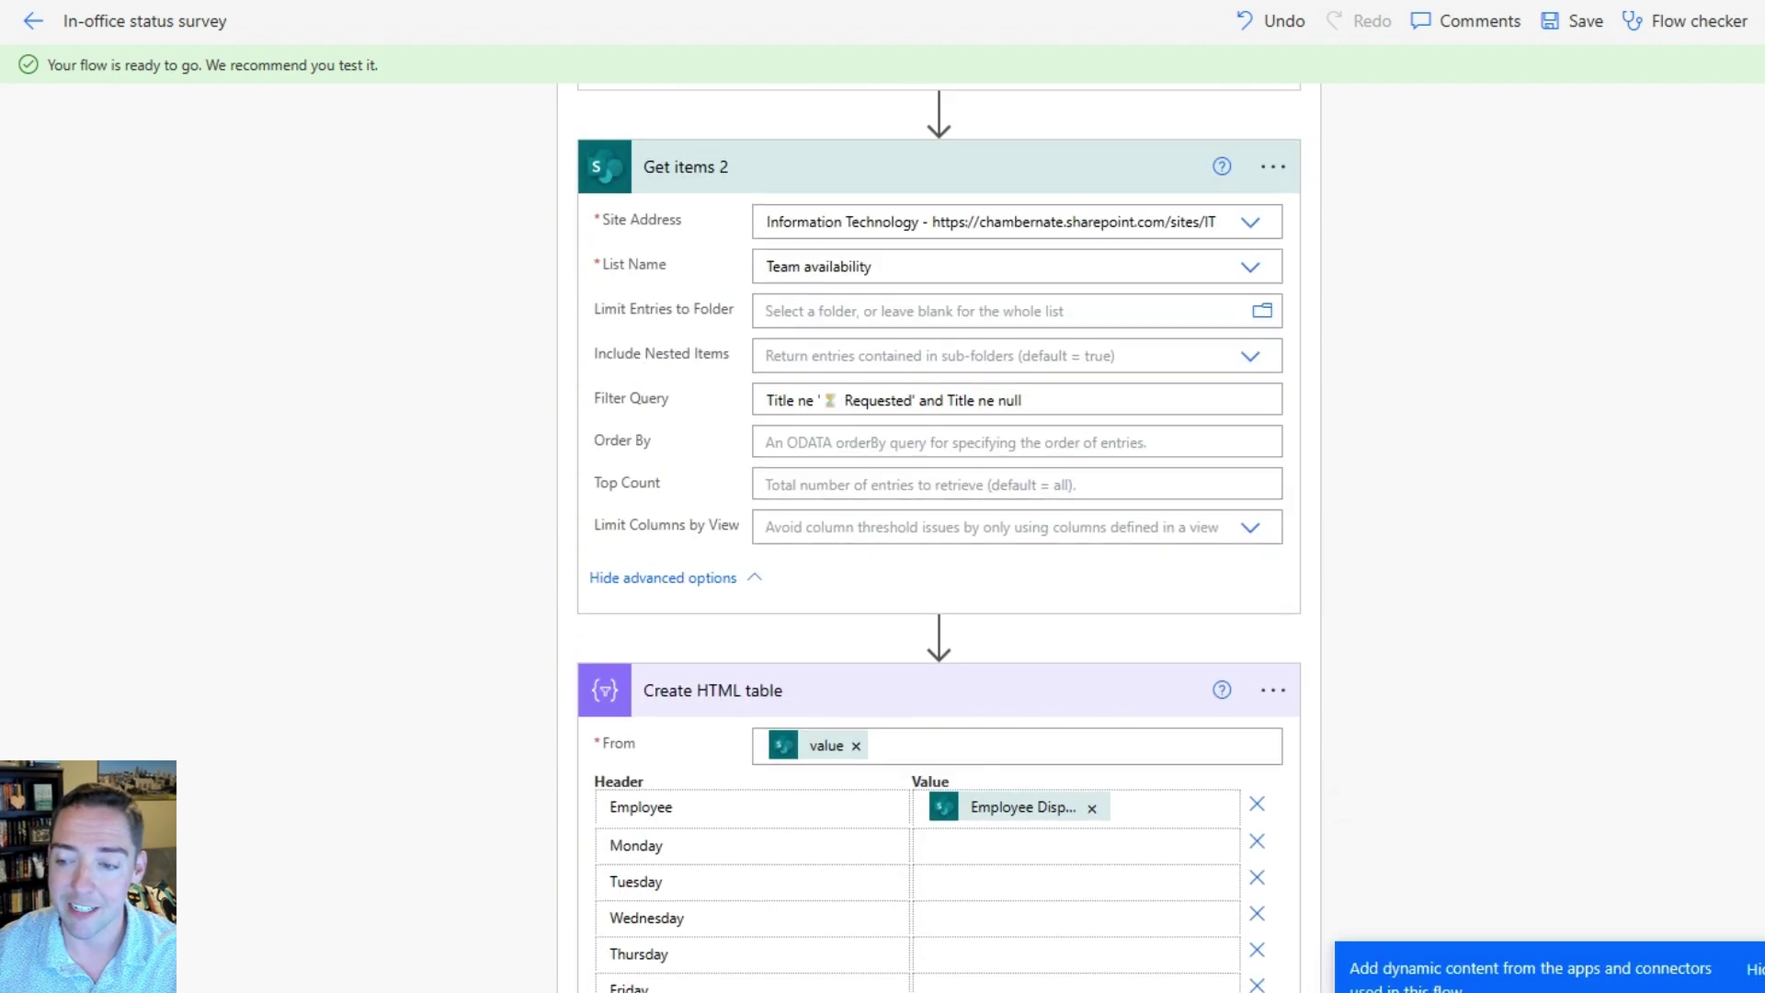
pyautogui.scroll(-2, 937, 538)
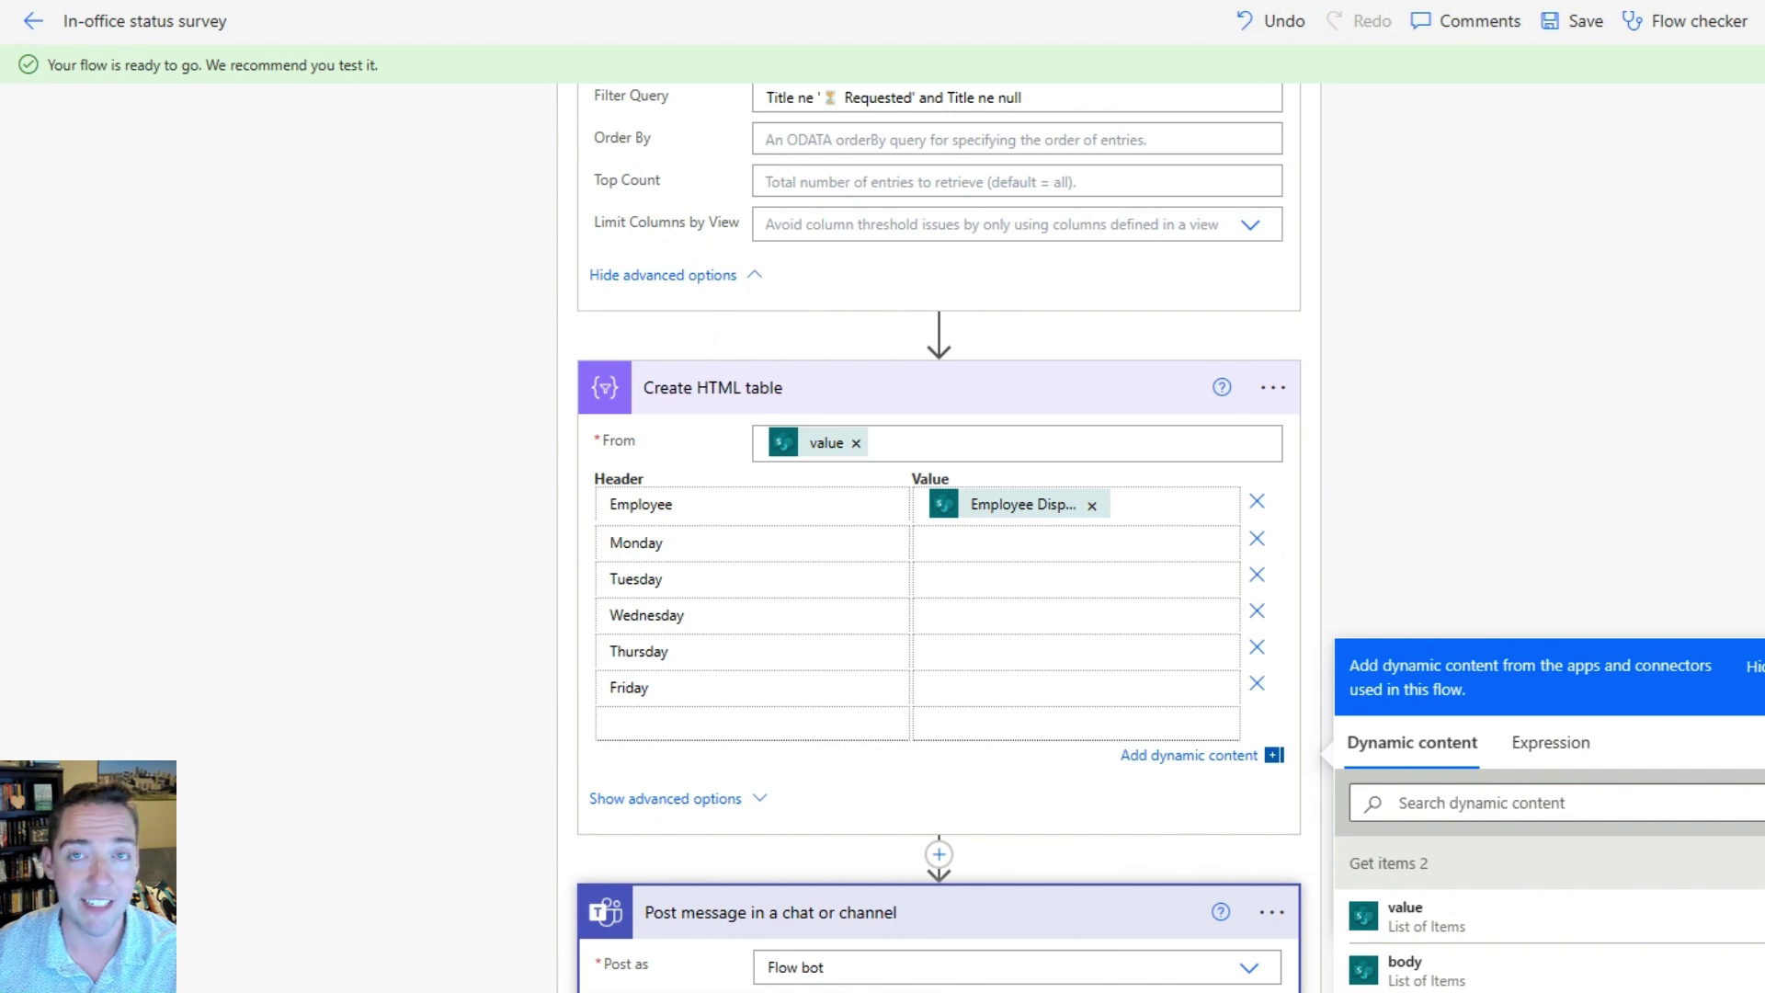
pyautogui.scroll(-5, 1554, 906)
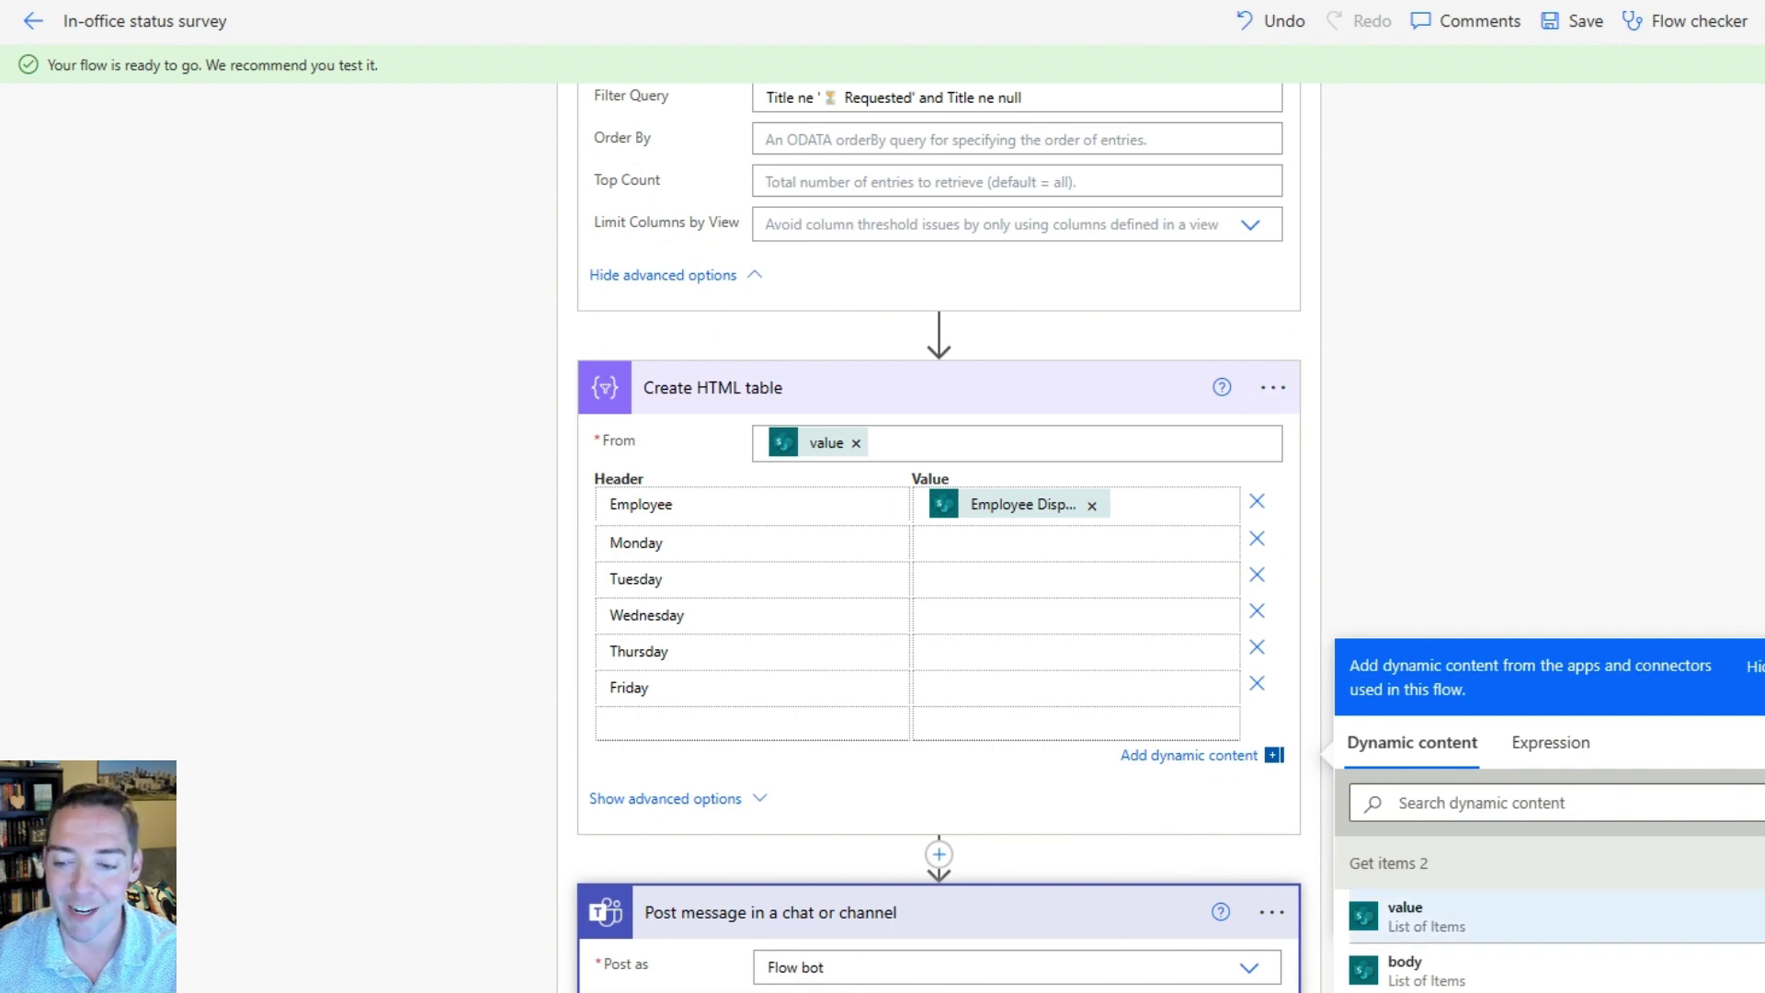
pyautogui.scroll(-1, 1554, 906)
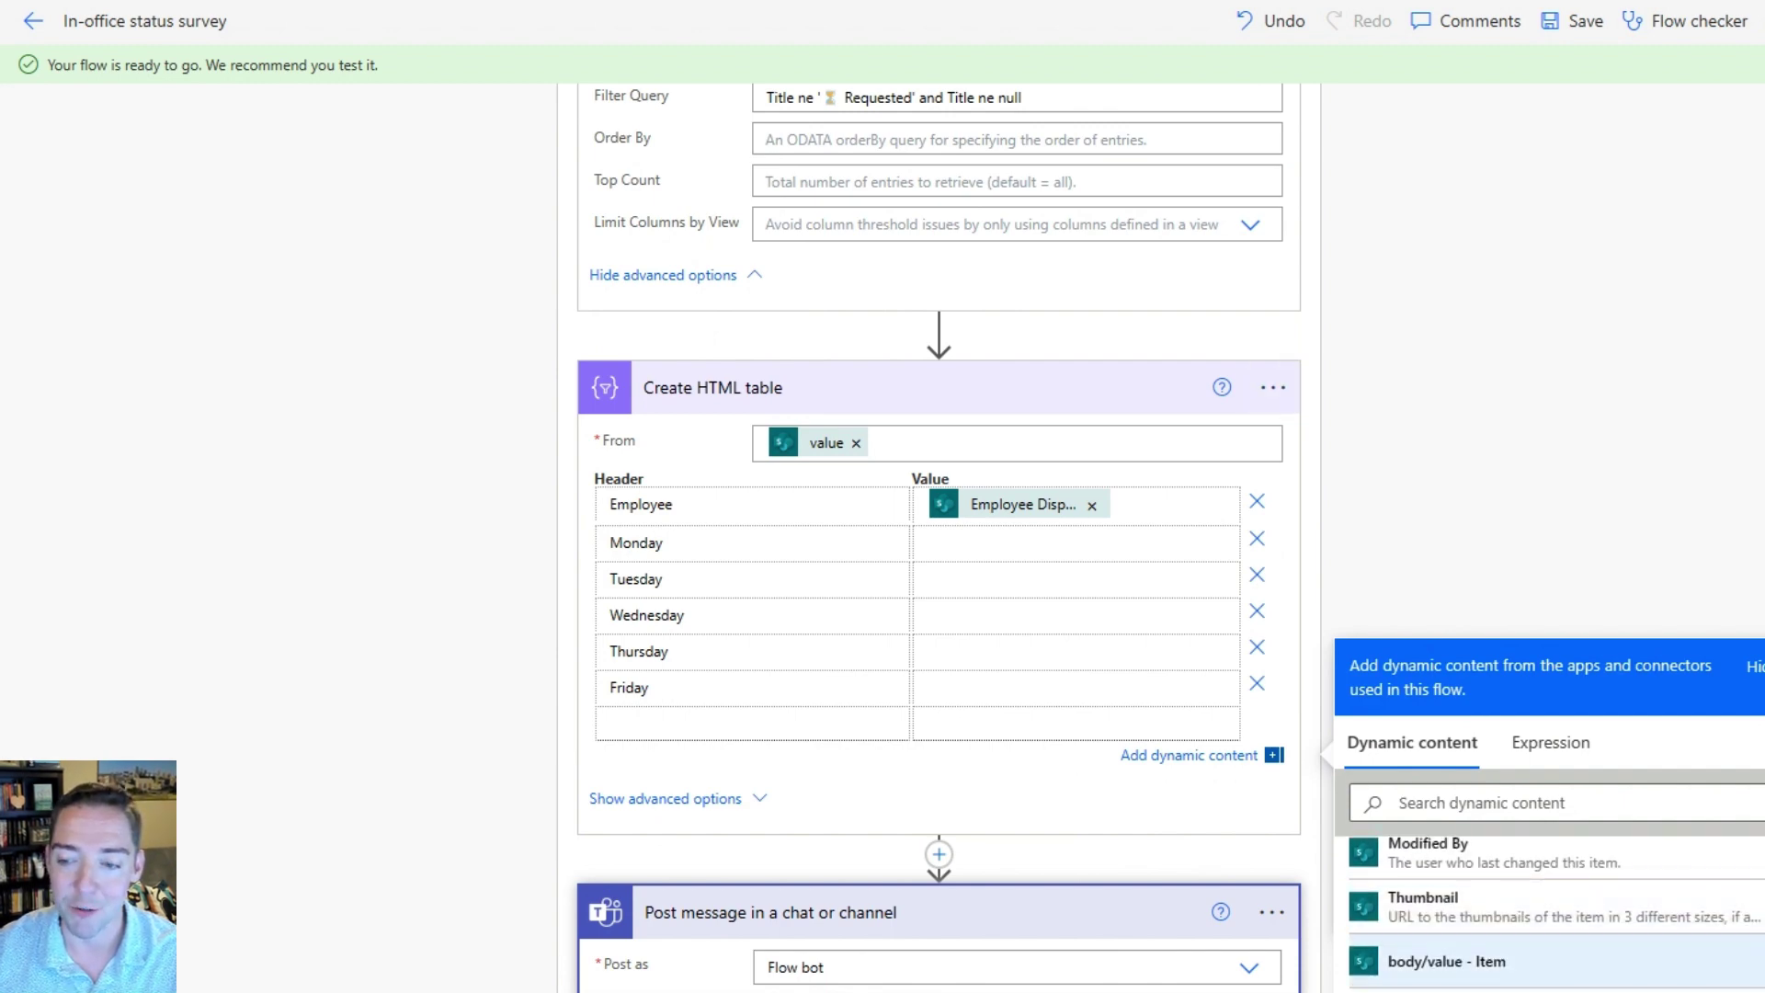
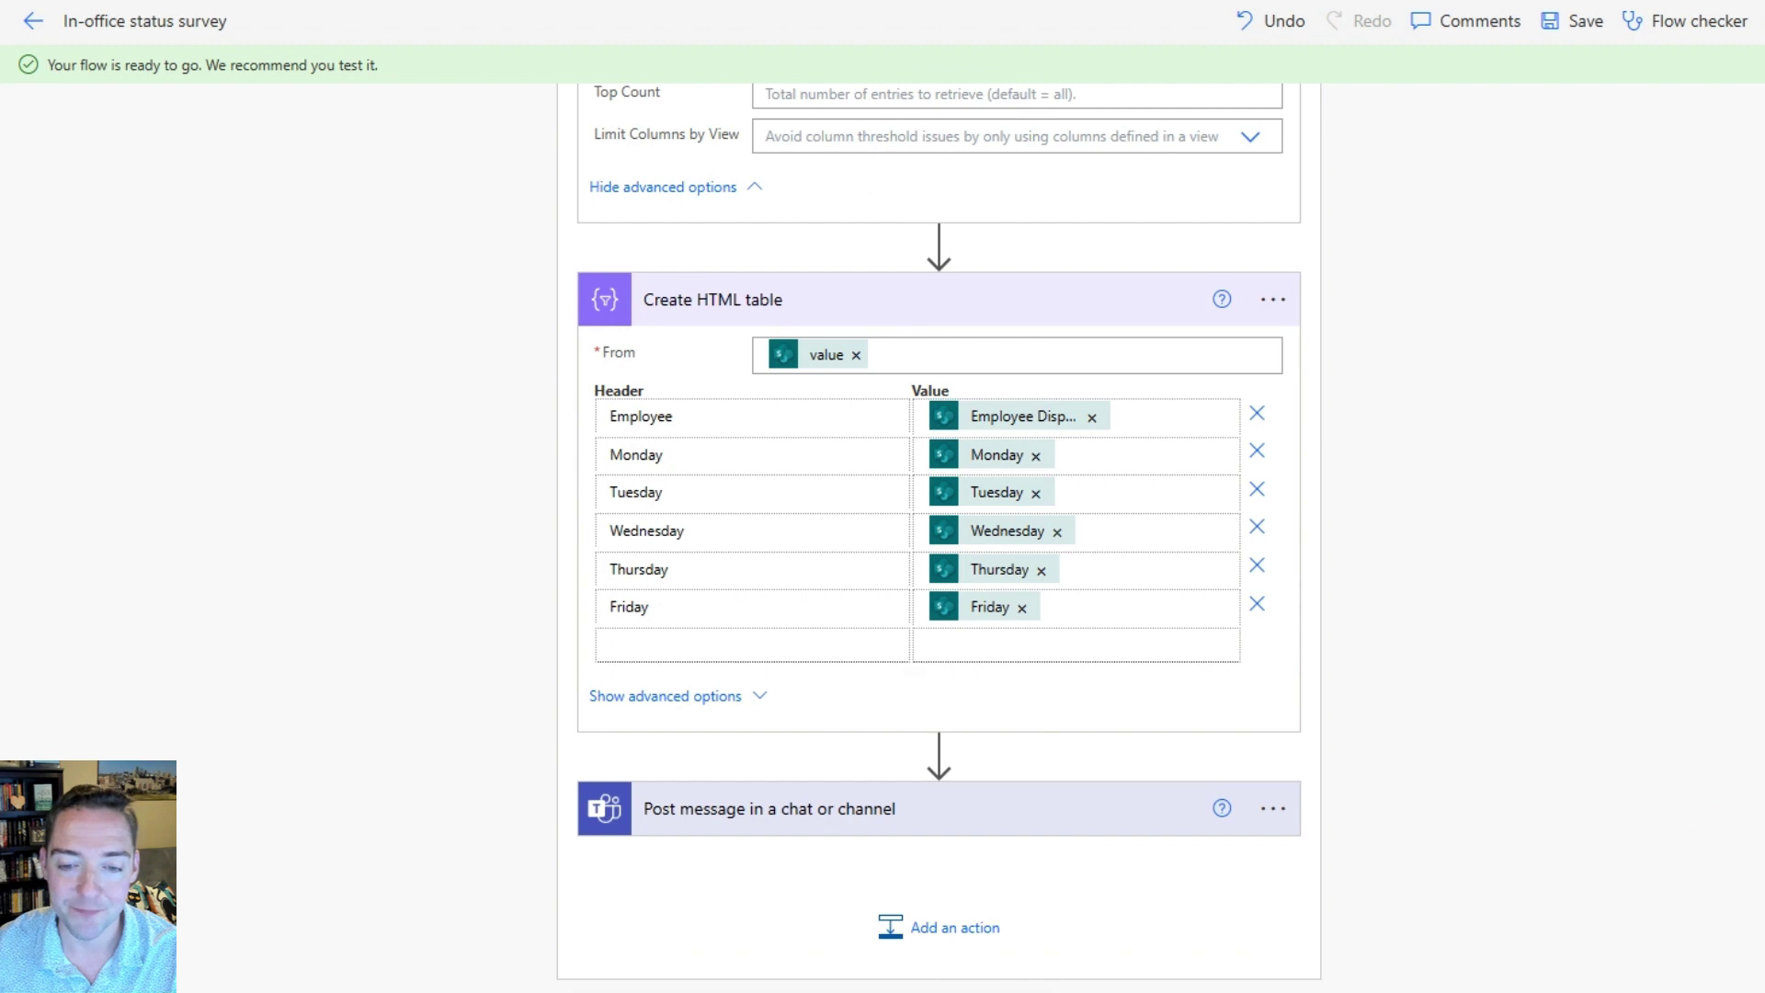
# Step: Set the Recipient of the Post message in a chat or channel action to Employee Email from Get items
pyautogui.click(770, 809)
pyautogui.scroll(-3, 938, 552)
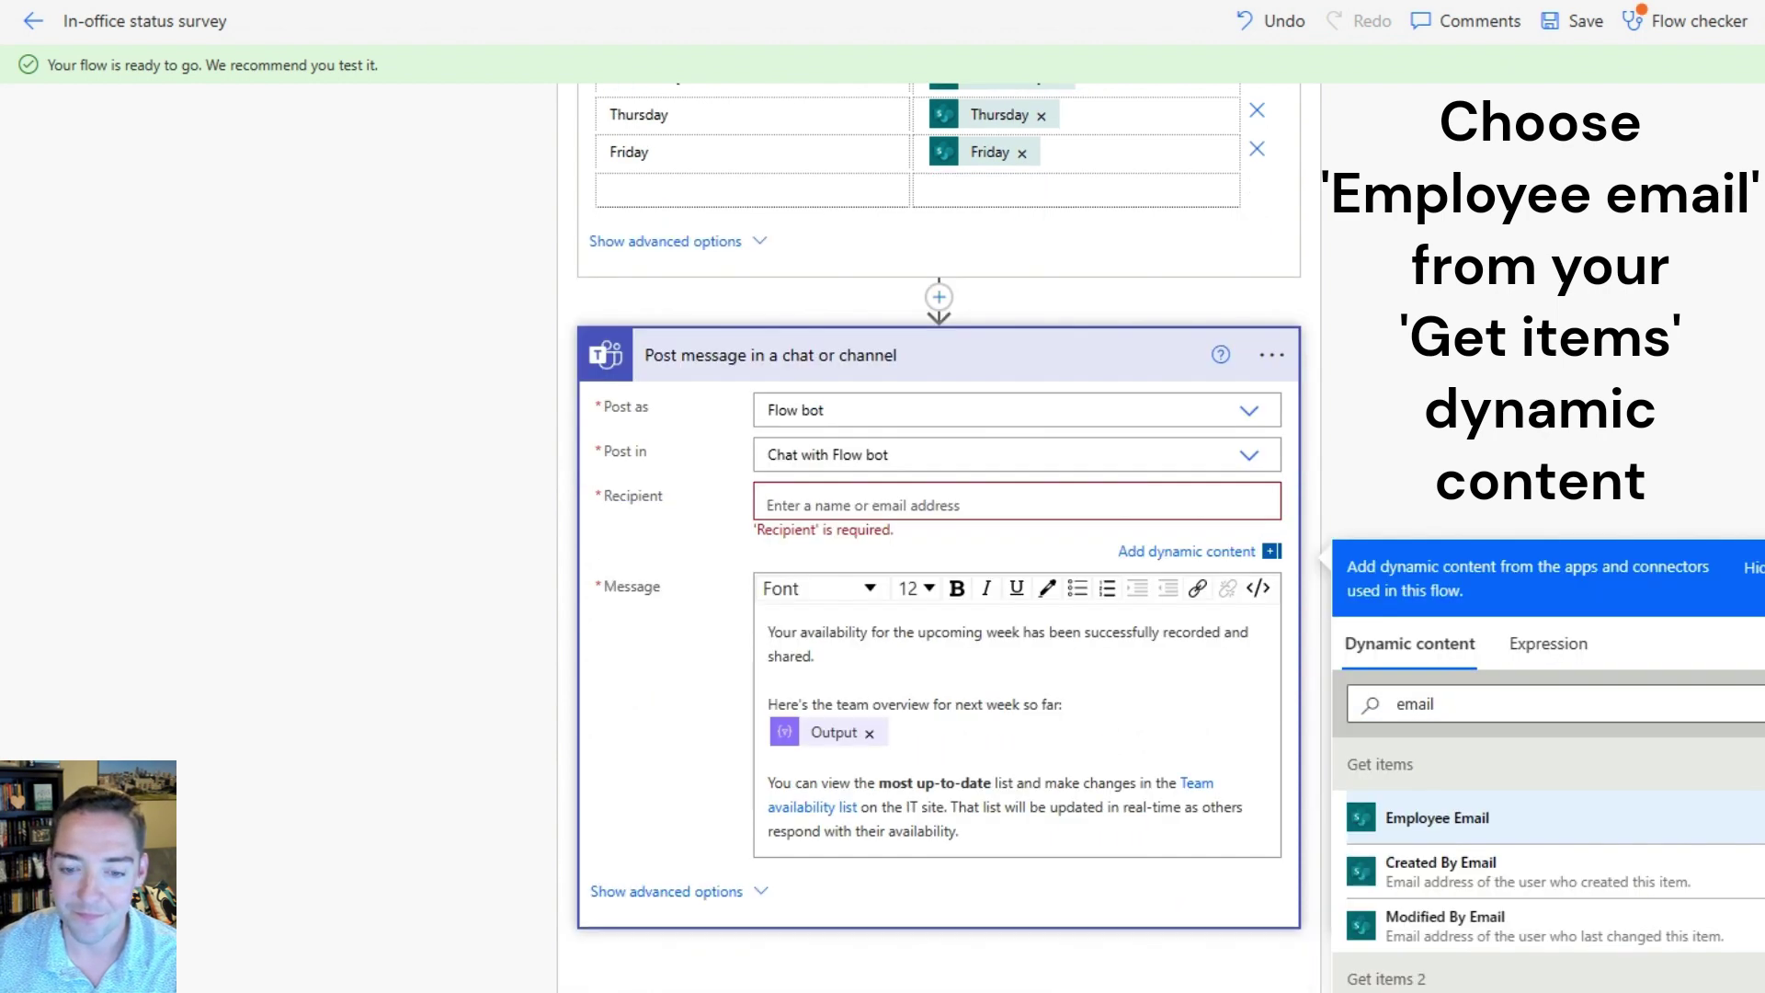
pyautogui.click(1438, 818)
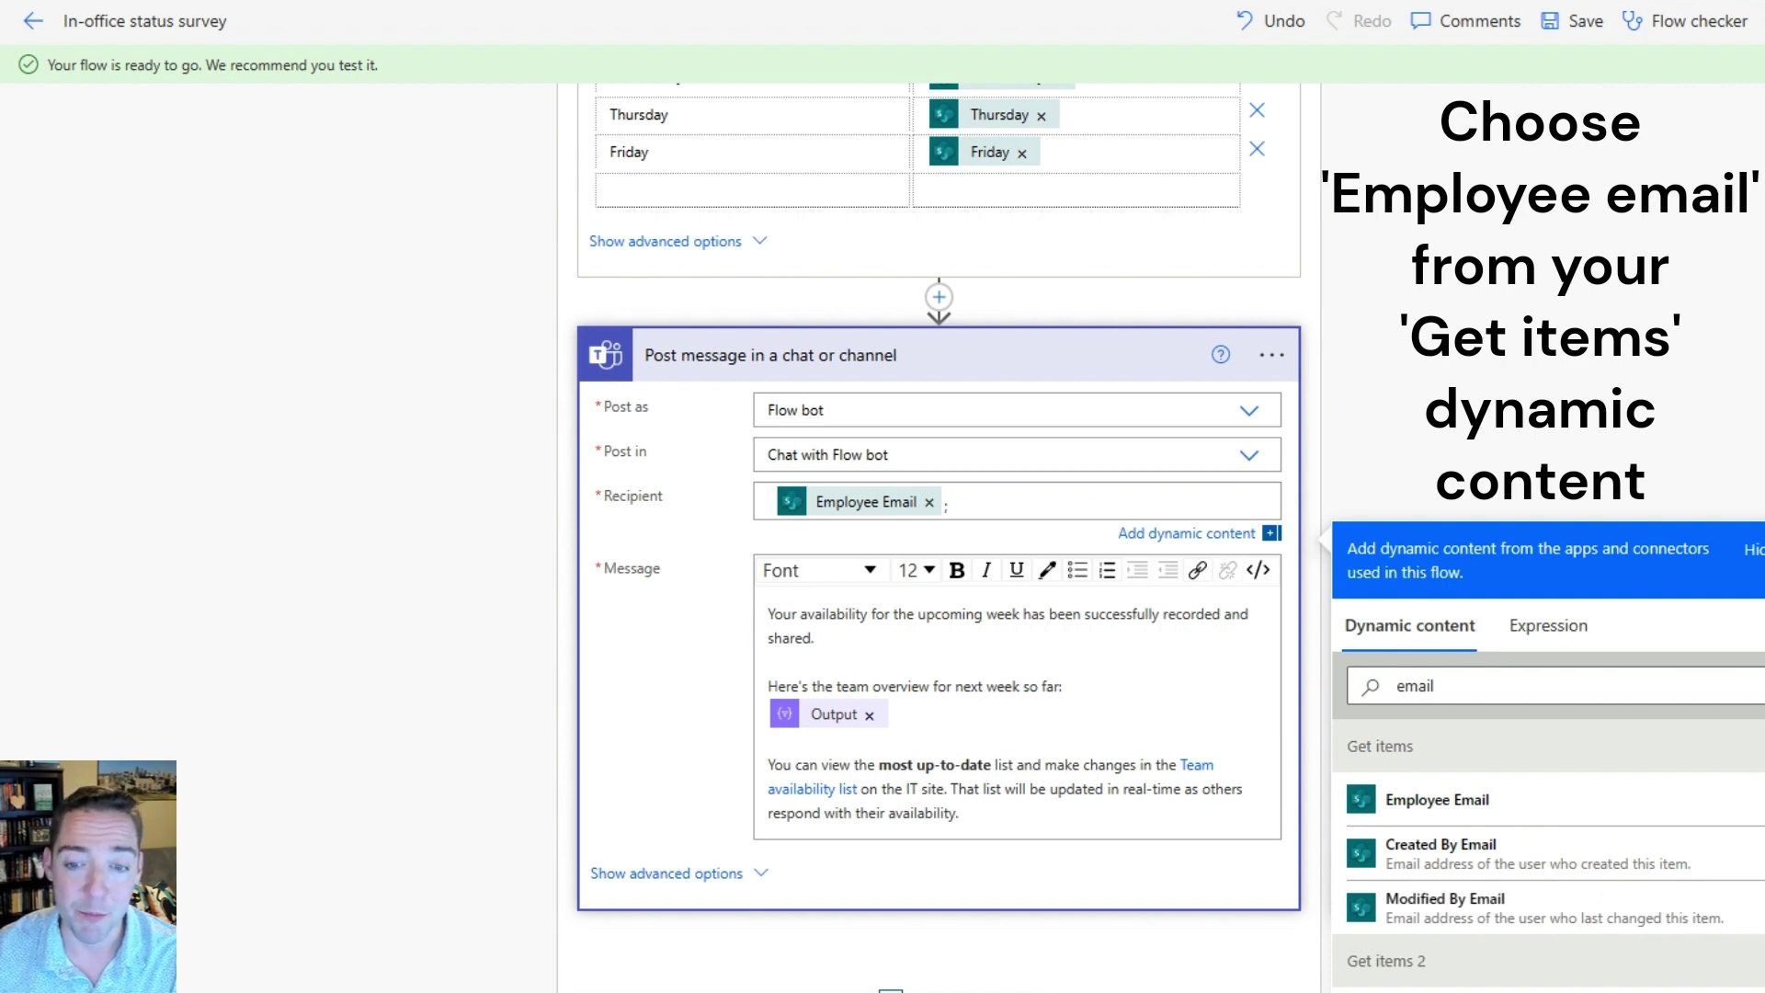
# Step: Replace the token below the team overview line in the Teams message with Output from Create HTML table
pyautogui.press('BackSpace')
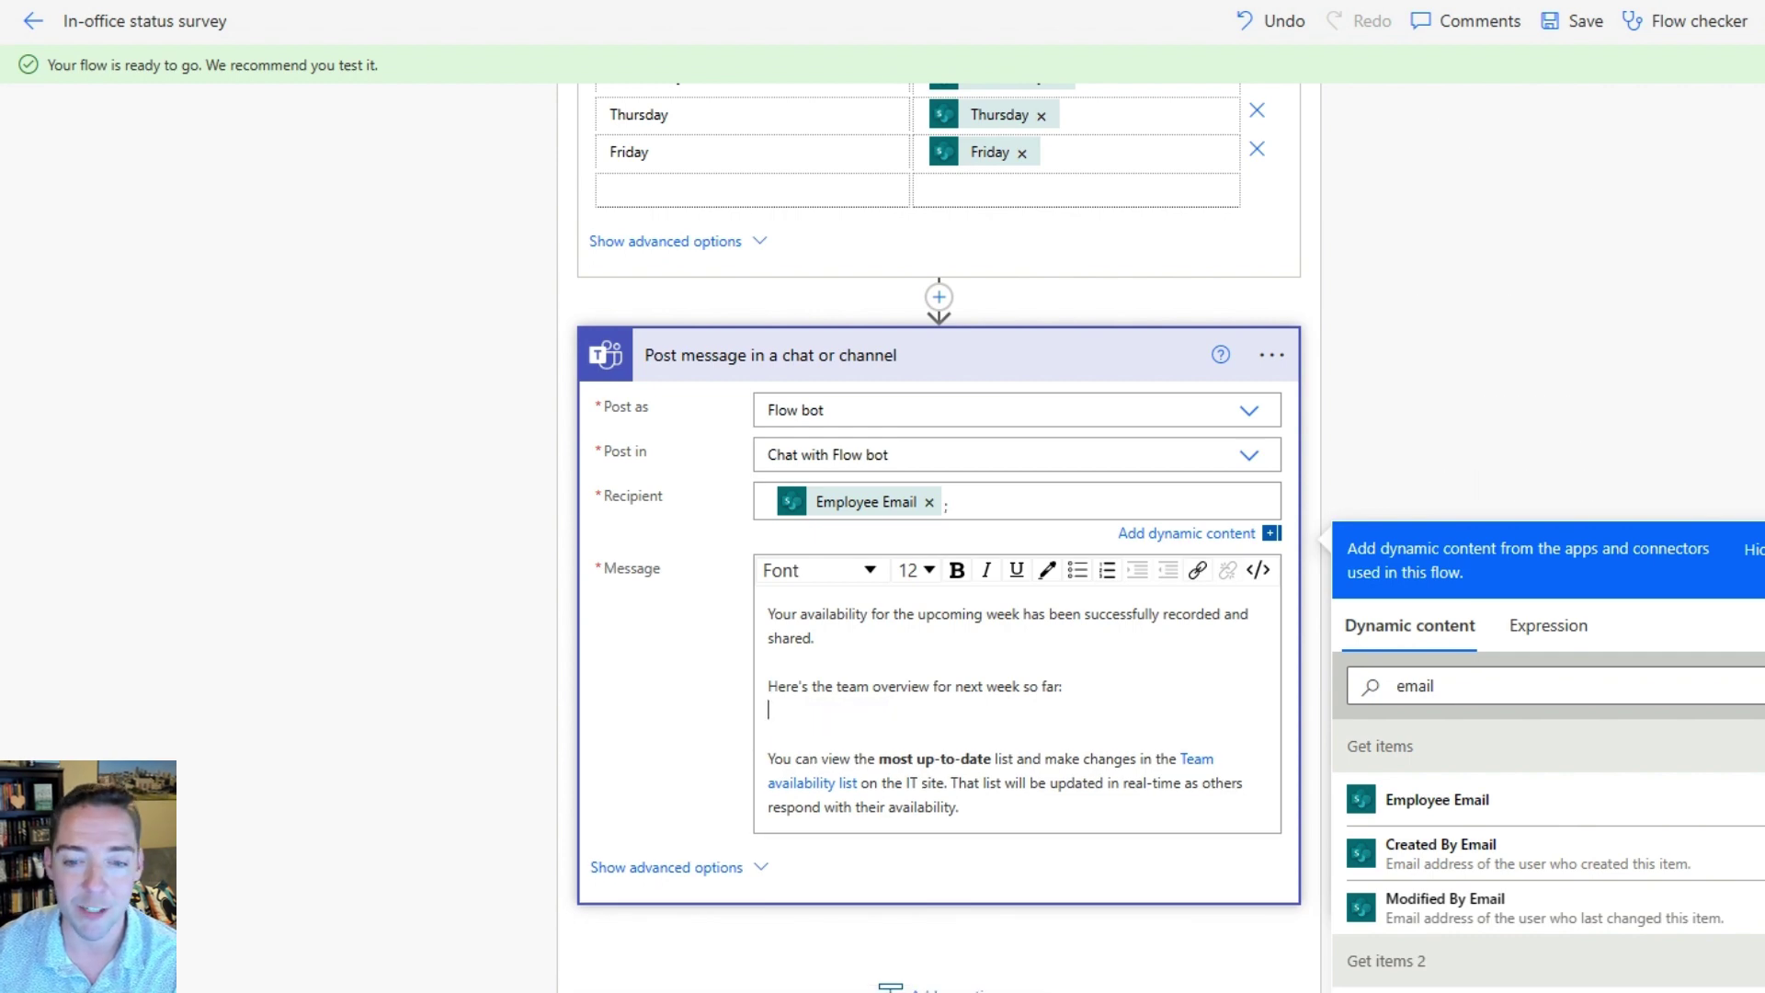
pyautogui.scroll(-2, 931, 538)
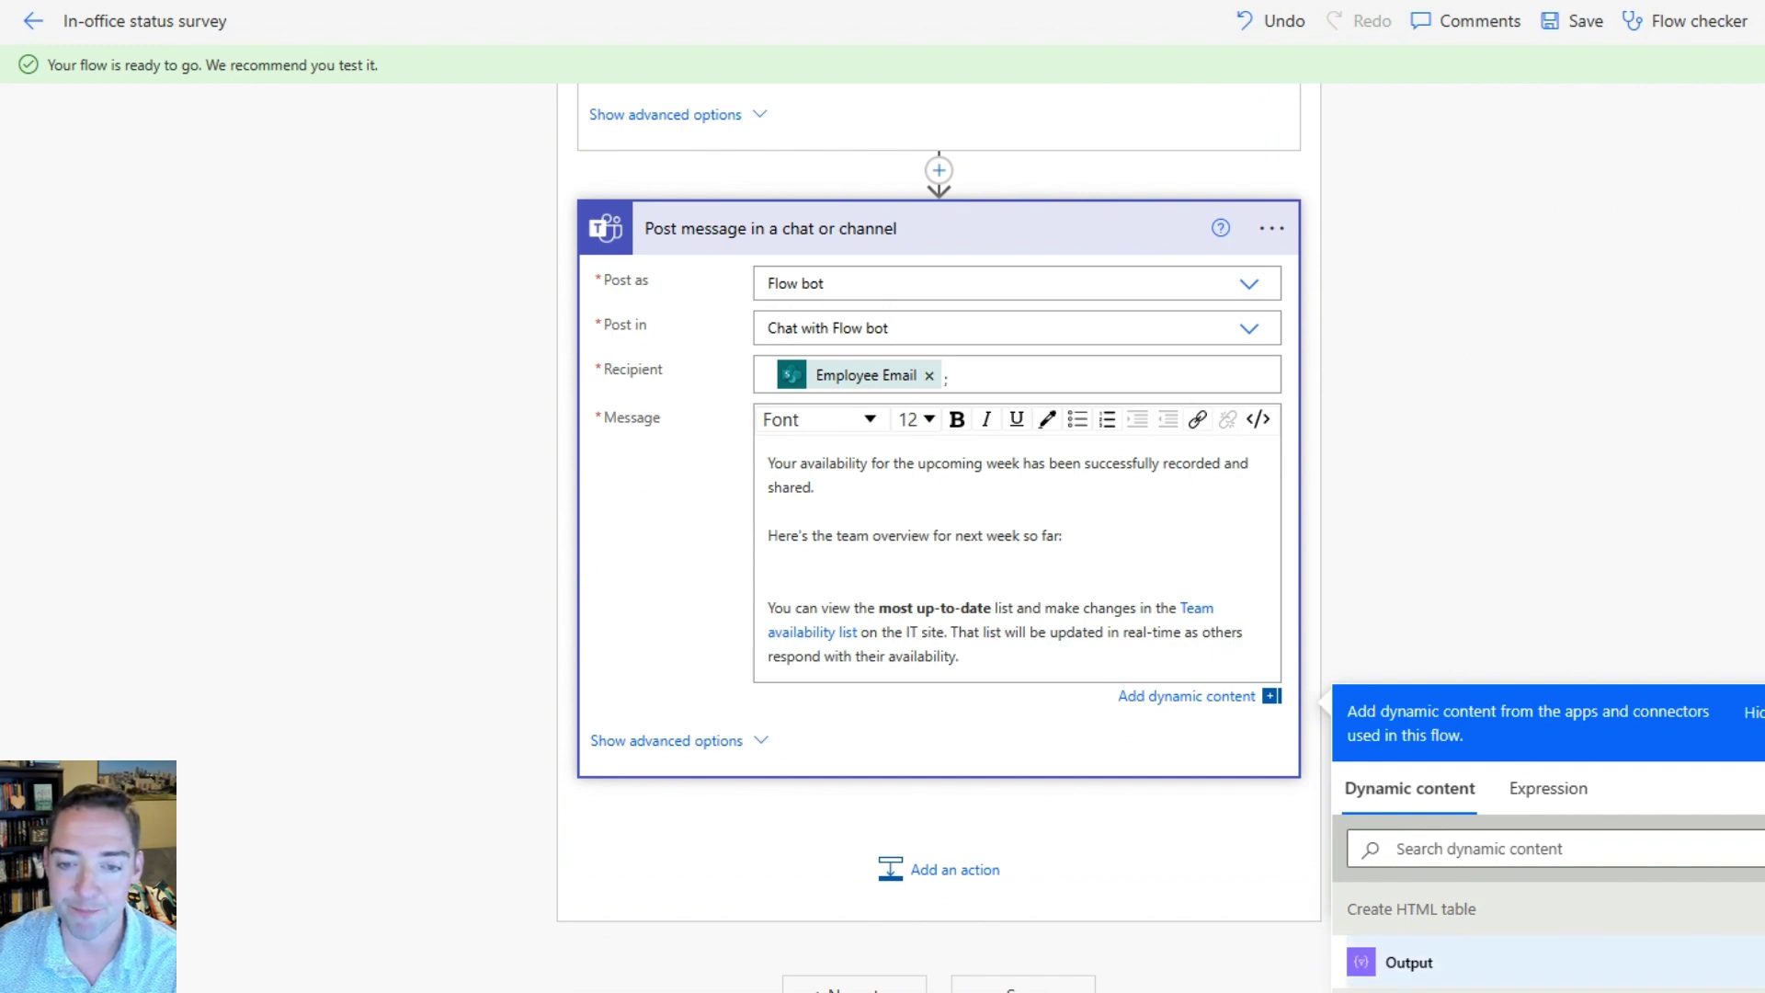
pyautogui.click(1409, 962)
pyautogui.scroll(7, 938, 496)
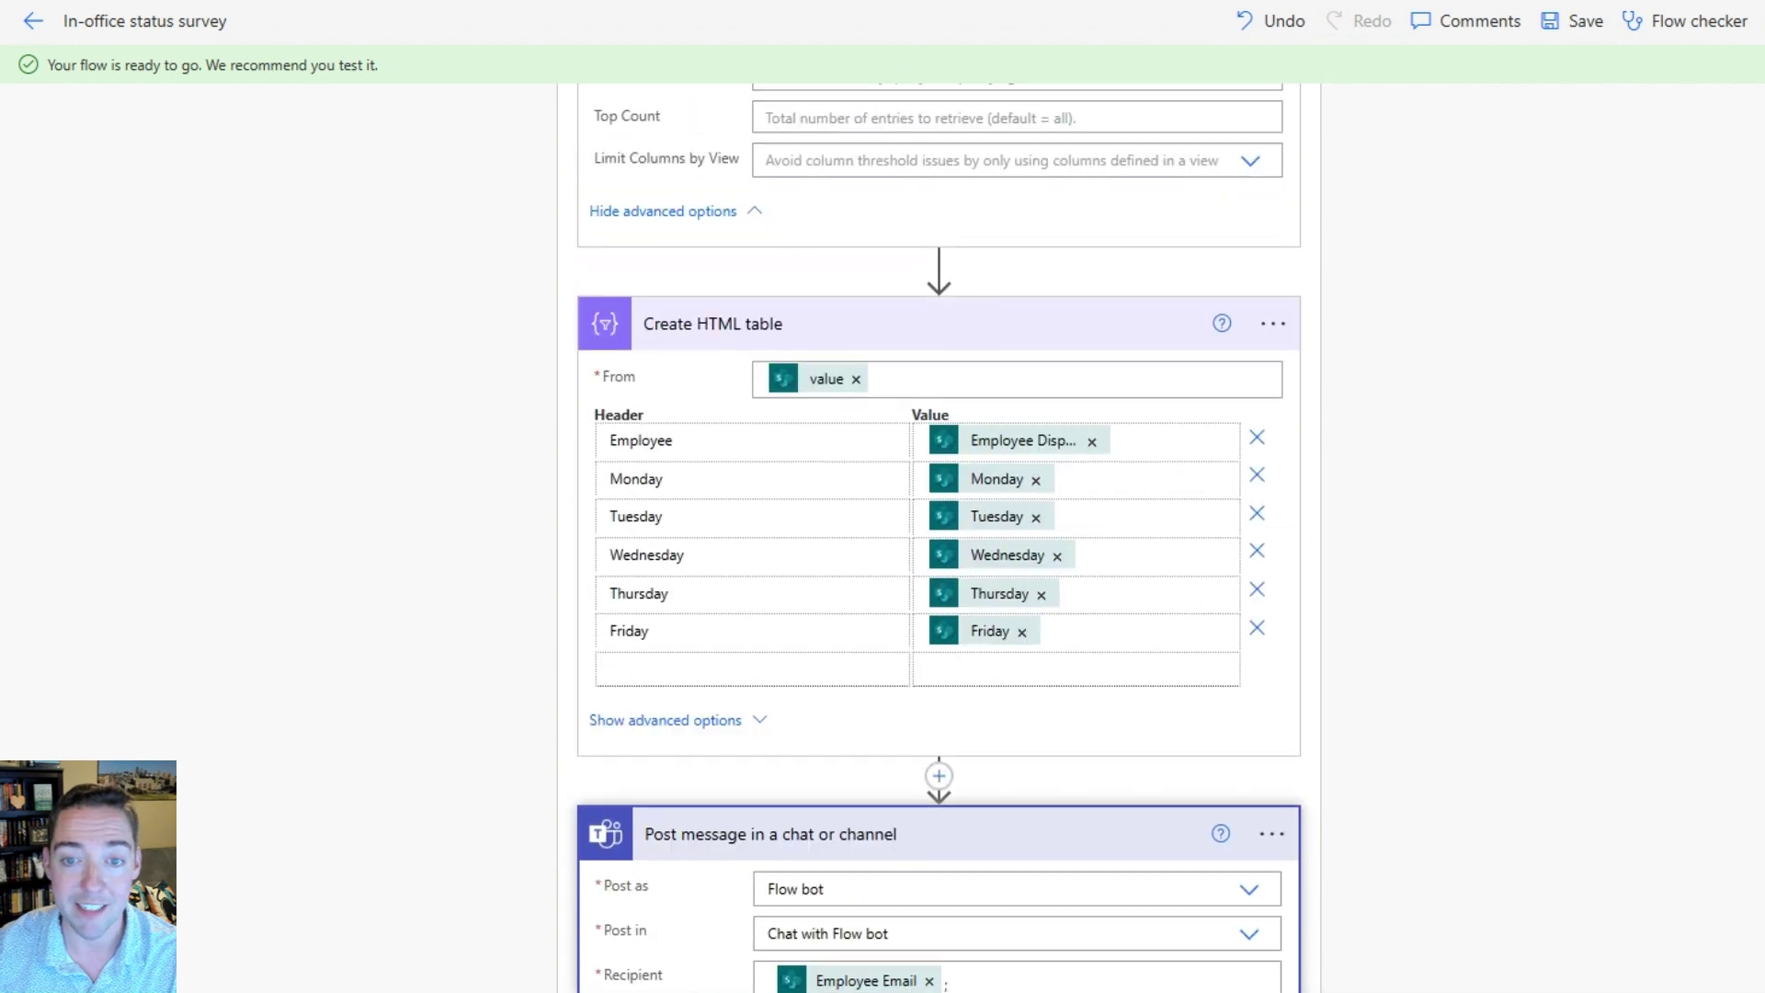
pyautogui.scroll(-7, 938, 497)
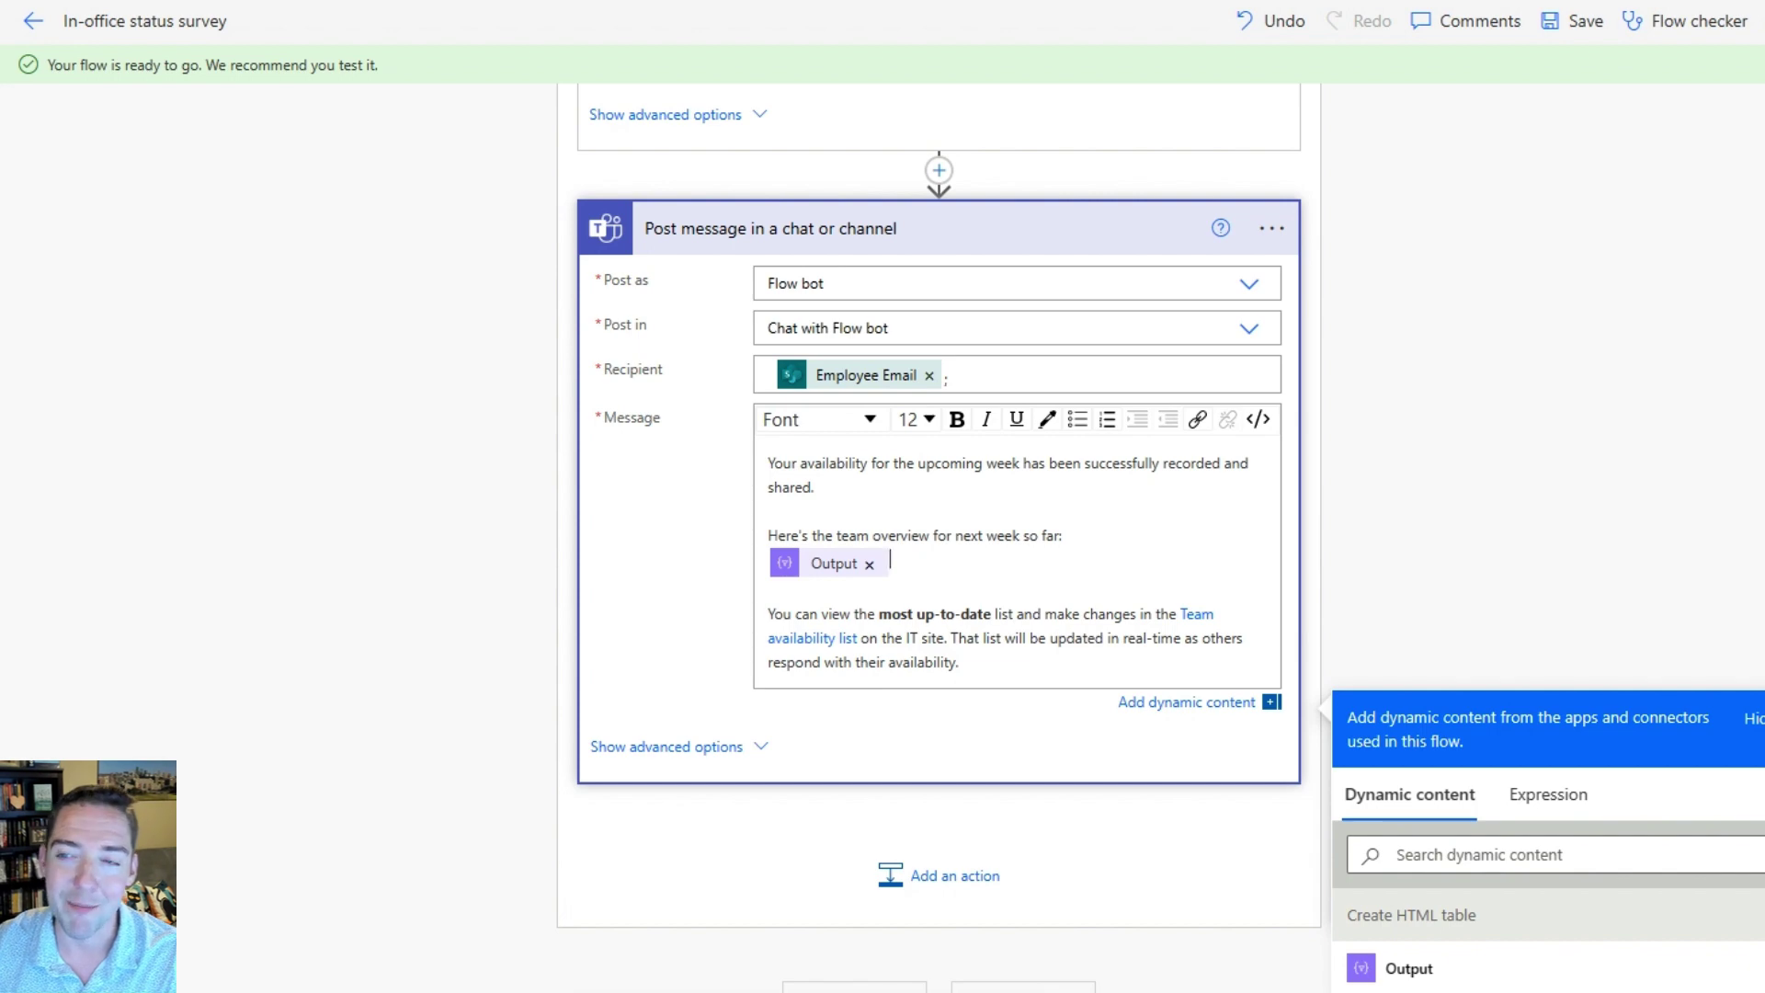
# Step: Turn on Concurrency Control in the settings of the Apply to each loop, with a degree of parallelism of 20
pyautogui.scroll(20, 938, 552)
pyautogui.scroll(15, 938, 538)
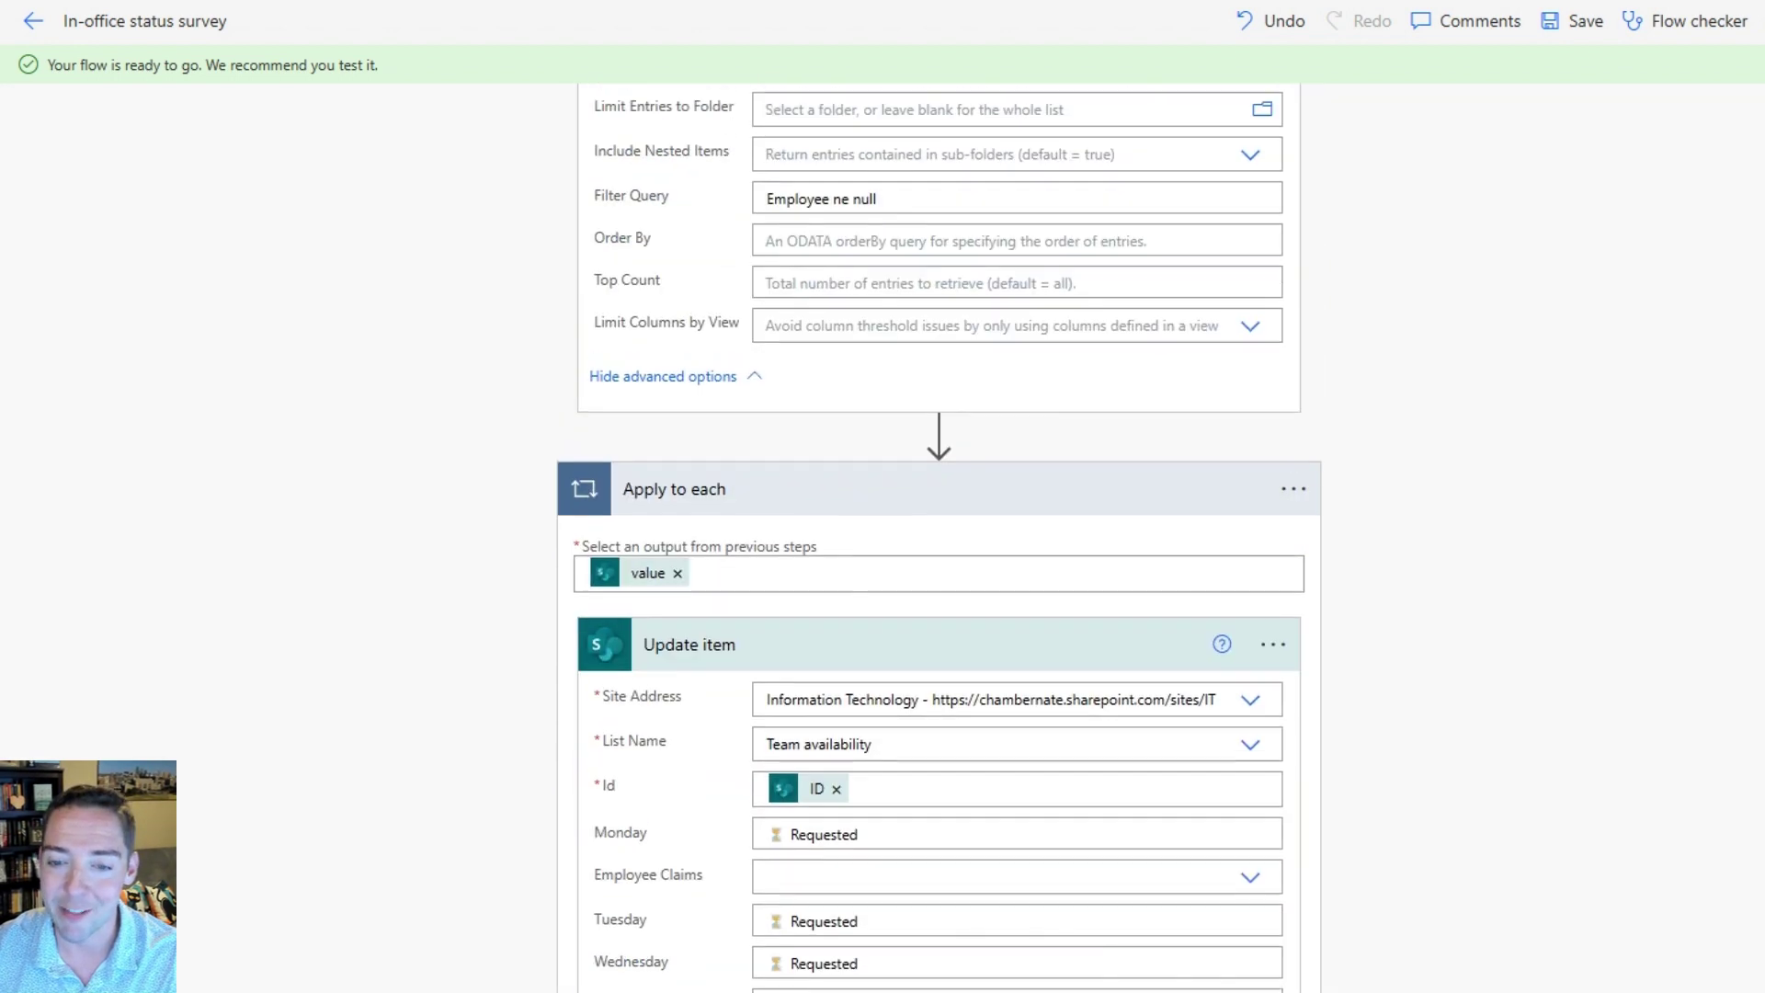
pyautogui.scroll(-5, 937, 538)
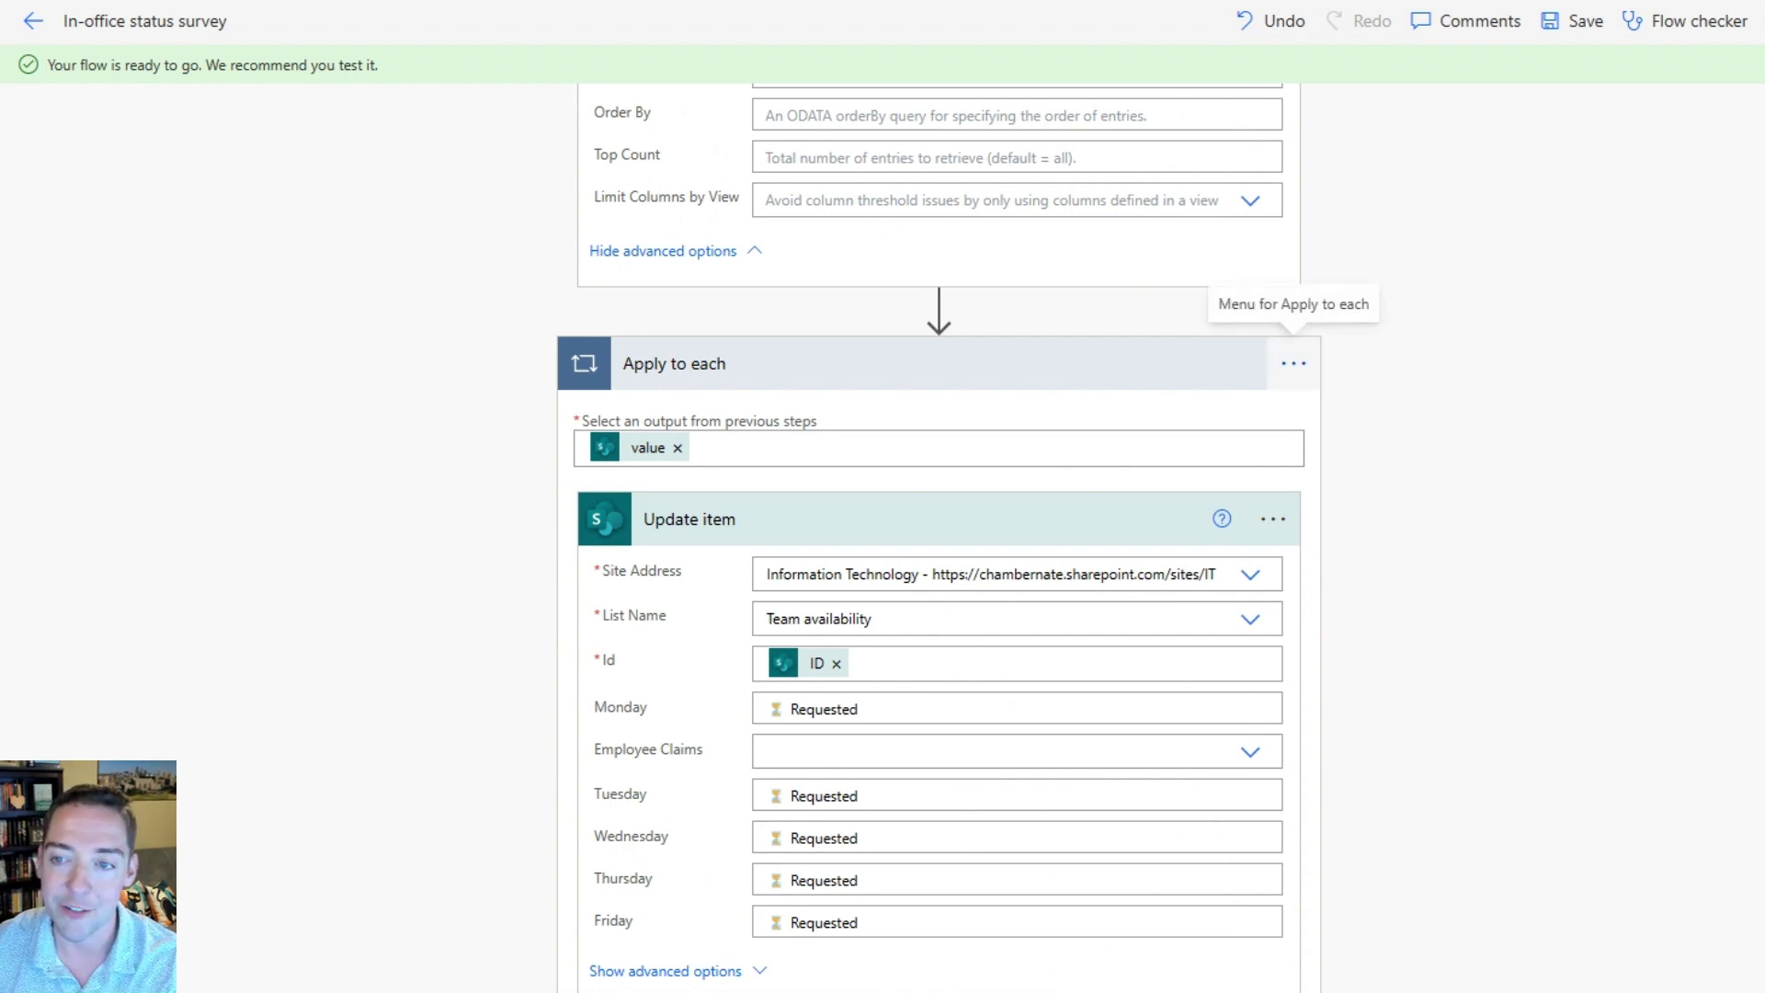
pyautogui.click(1294, 363)
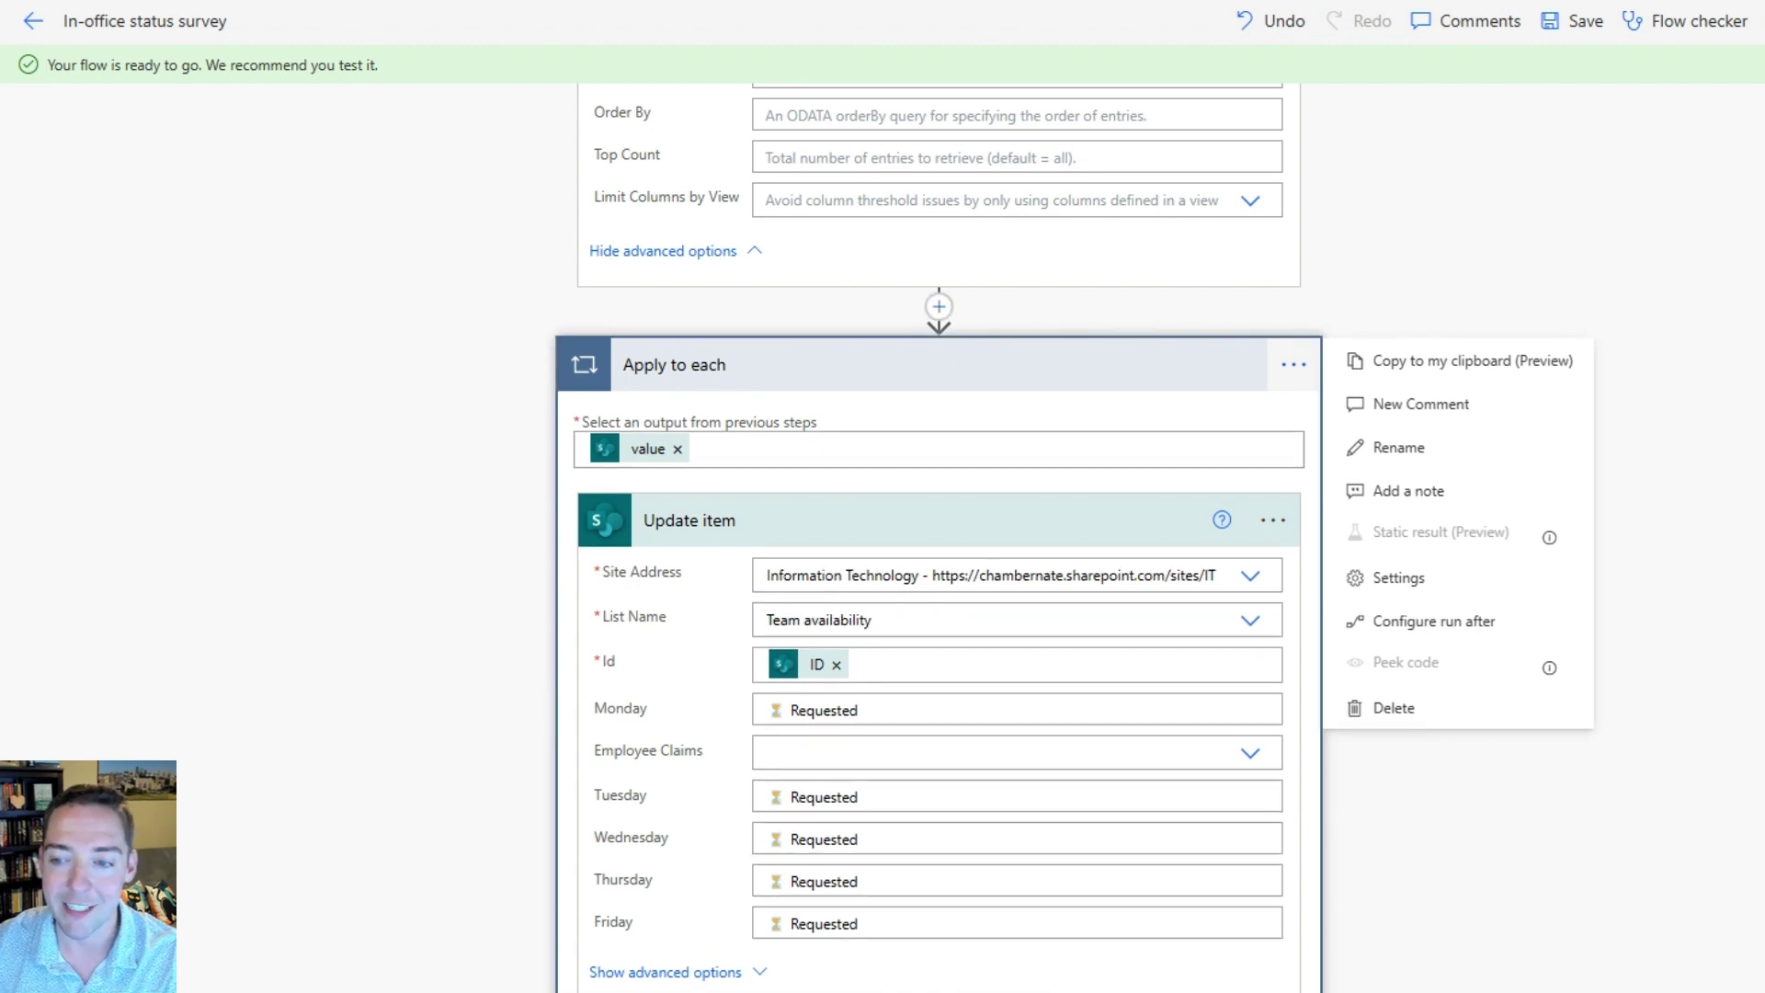
pyautogui.click(1399, 578)
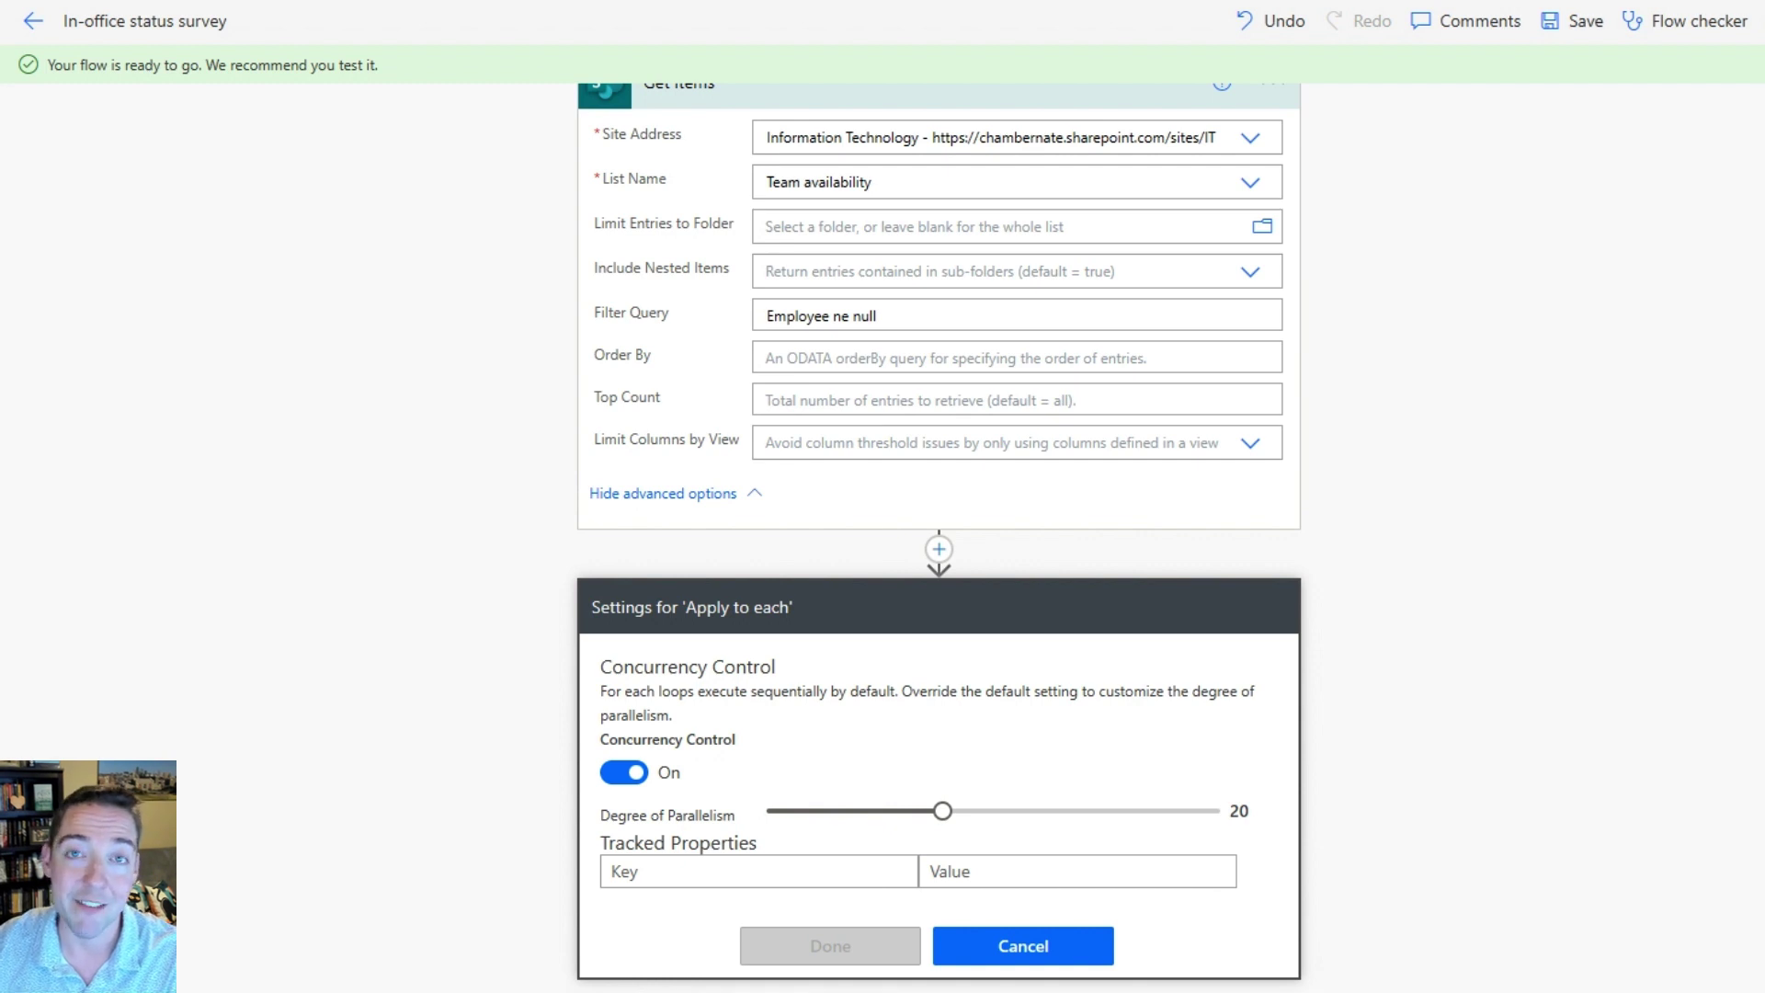
# Step: Save the In-office status survey flow and run a manual test of it
pyautogui.click(1574, 20)
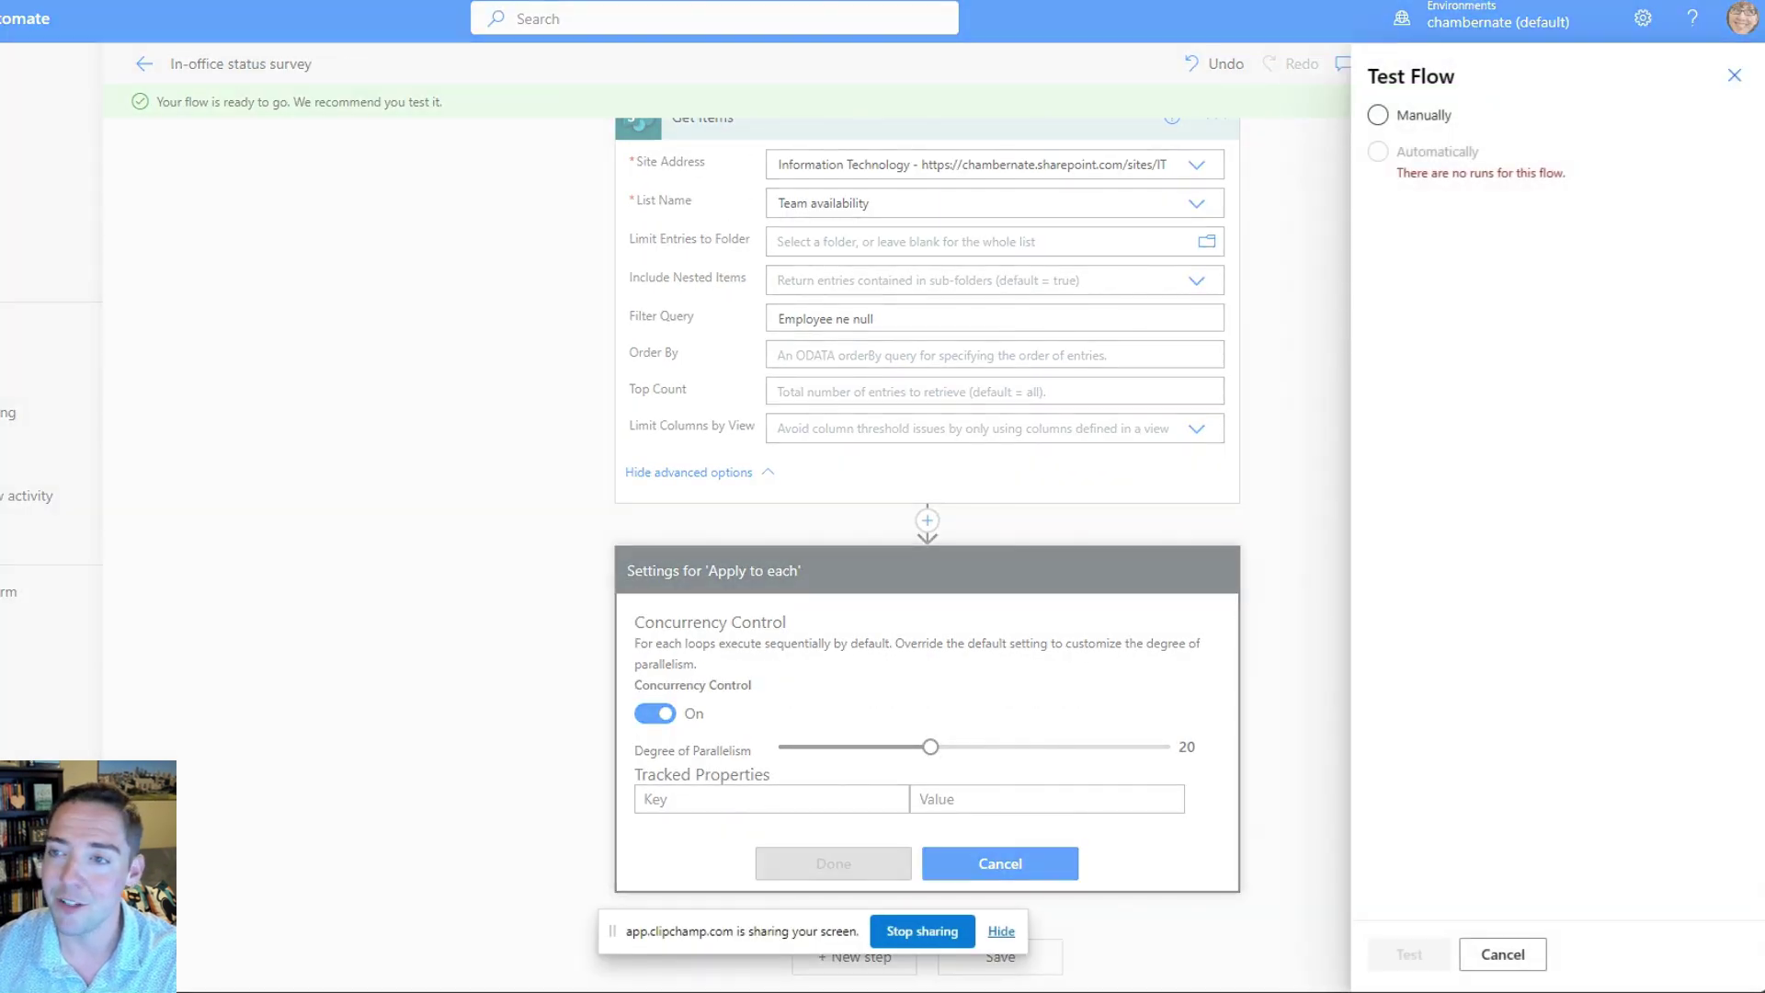
pyautogui.click(1378, 115)
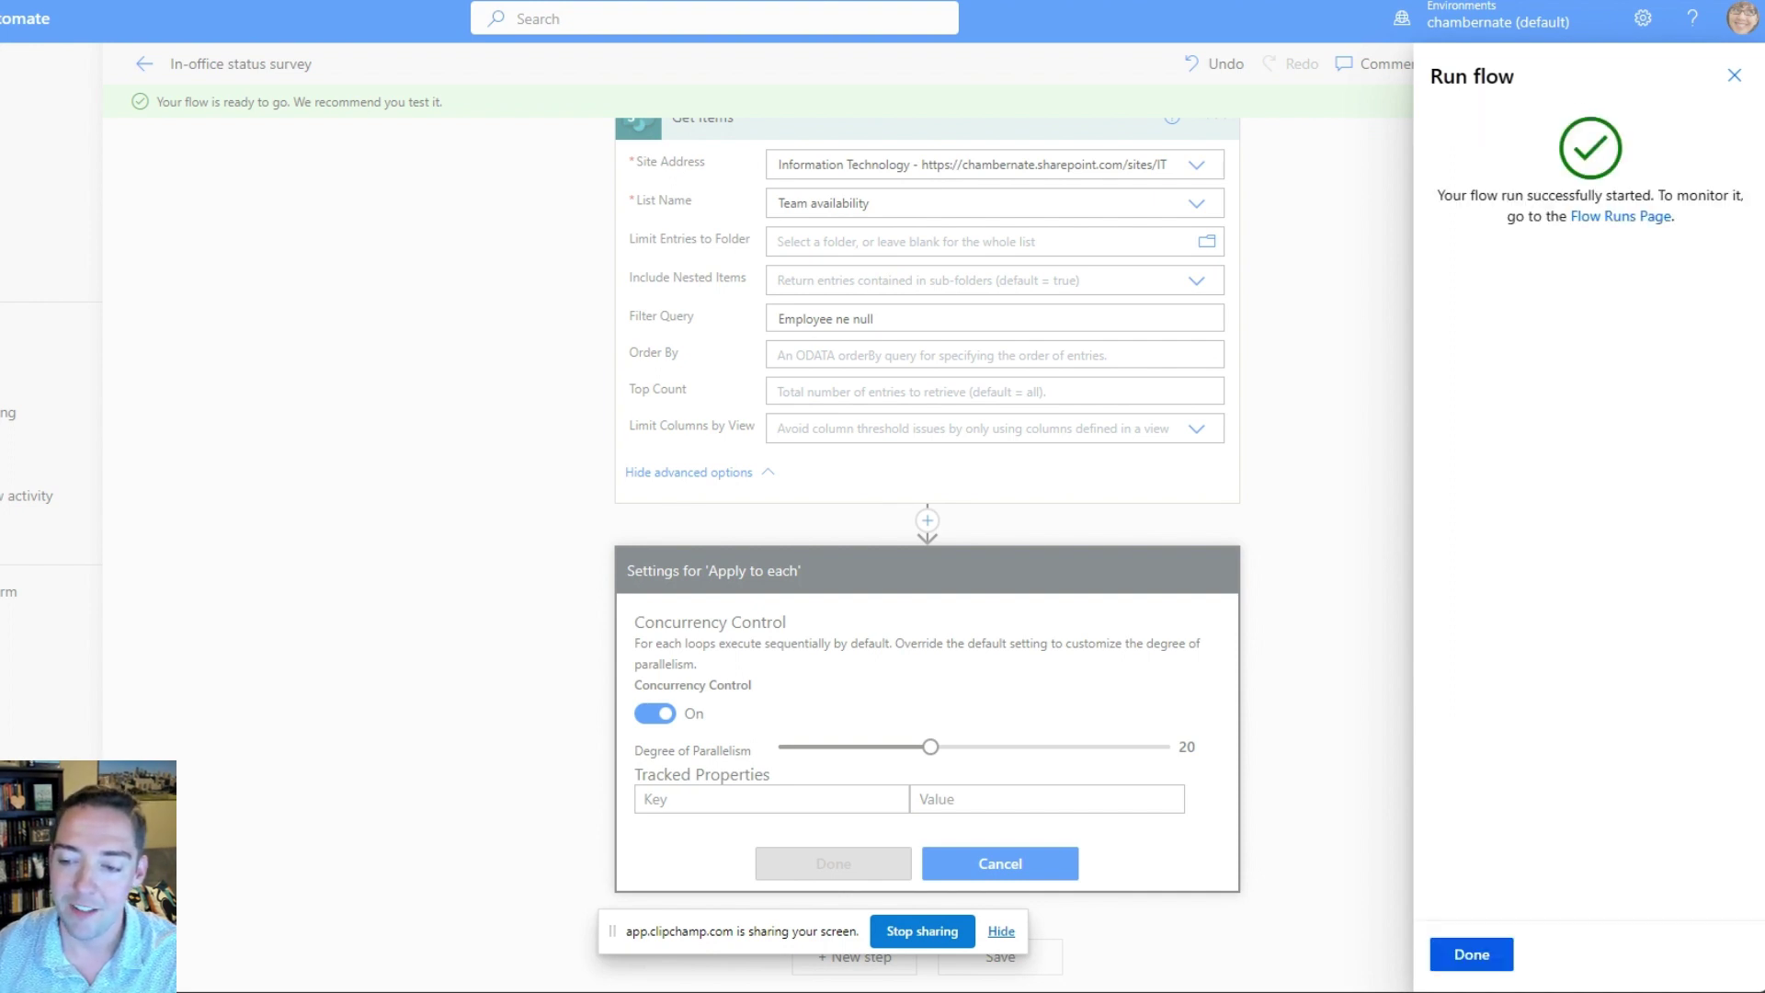
pyautogui.press('Escape')
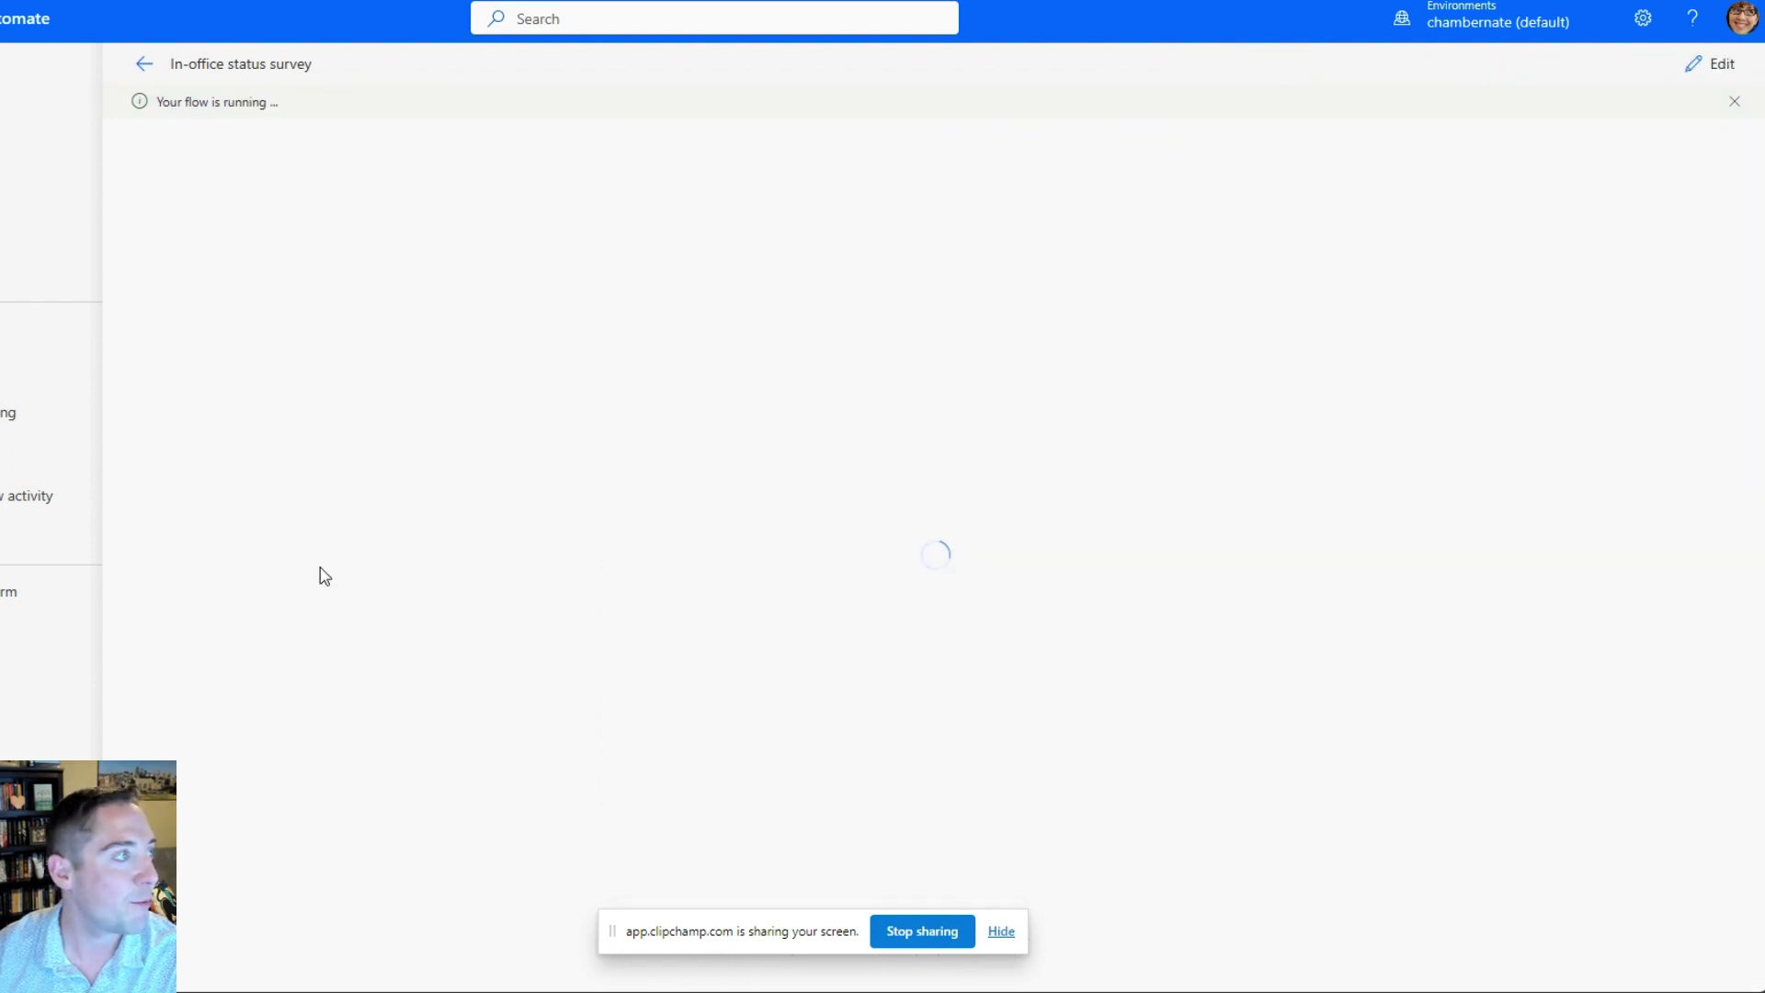
# Step: Switch to Teams in a maximized window and open the Power Automate chat containing the survey card
pyautogui.hotkey('alt', 'Tab')
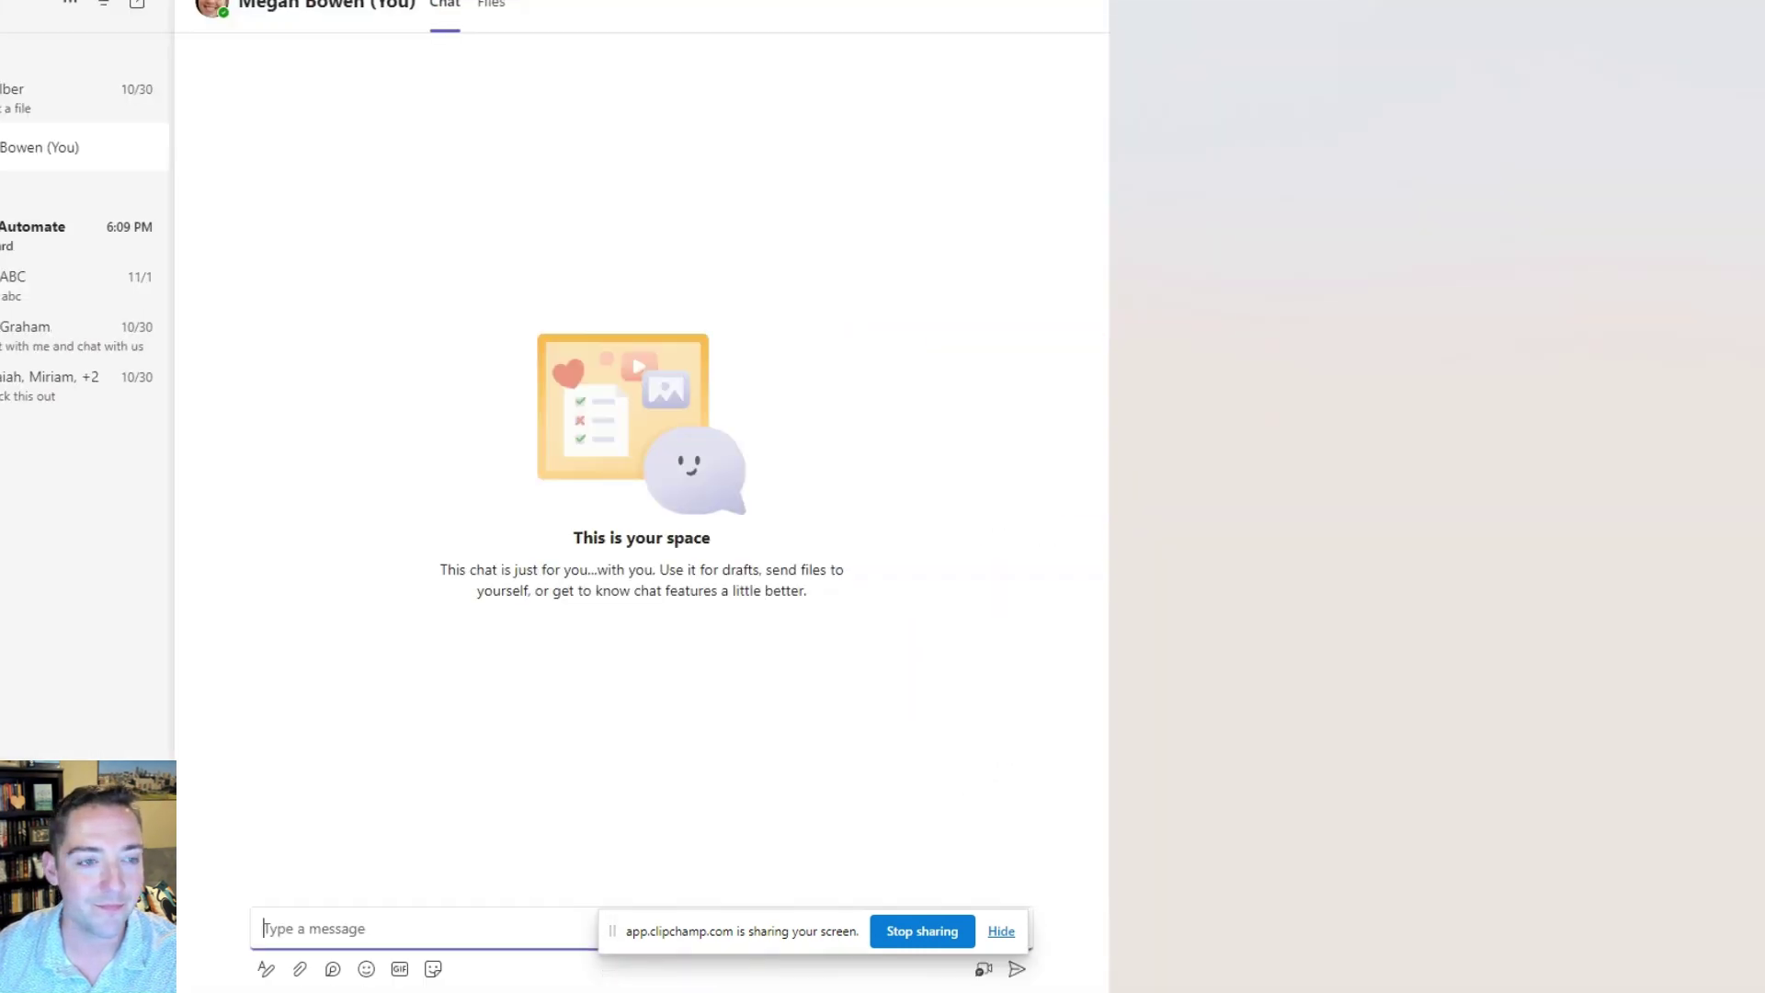
pyautogui.press('super+Up')
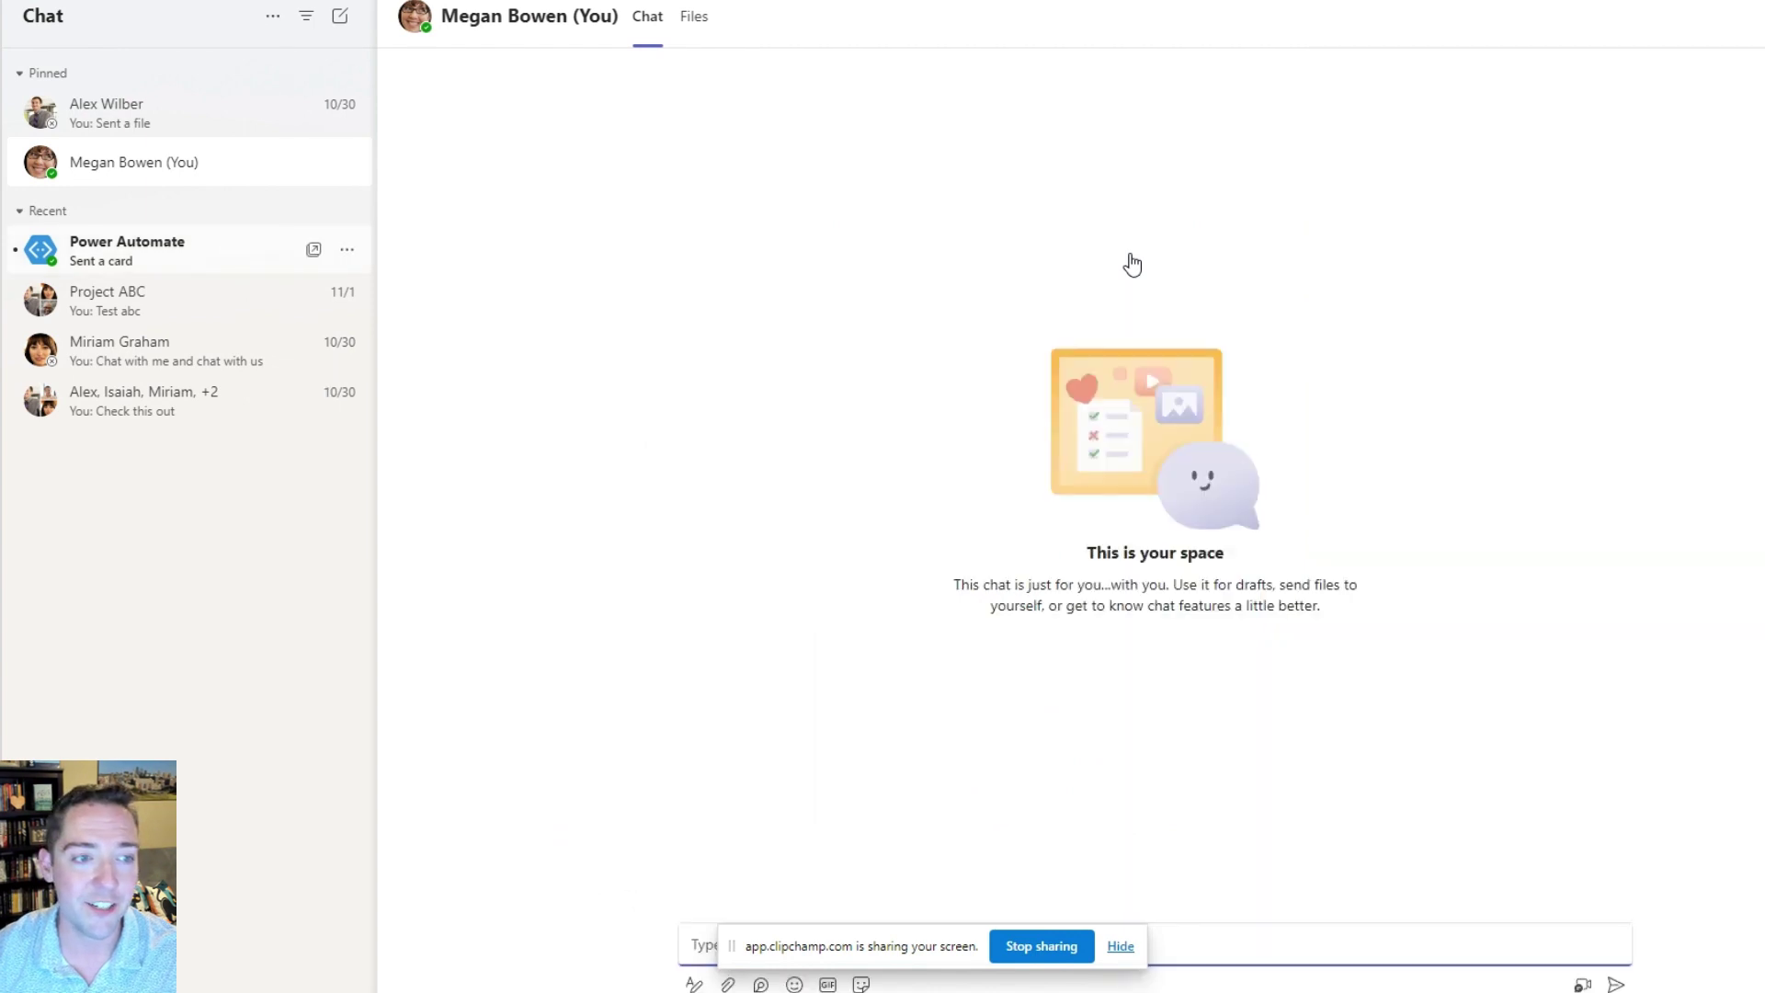
pyautogui.click(1132, 264)
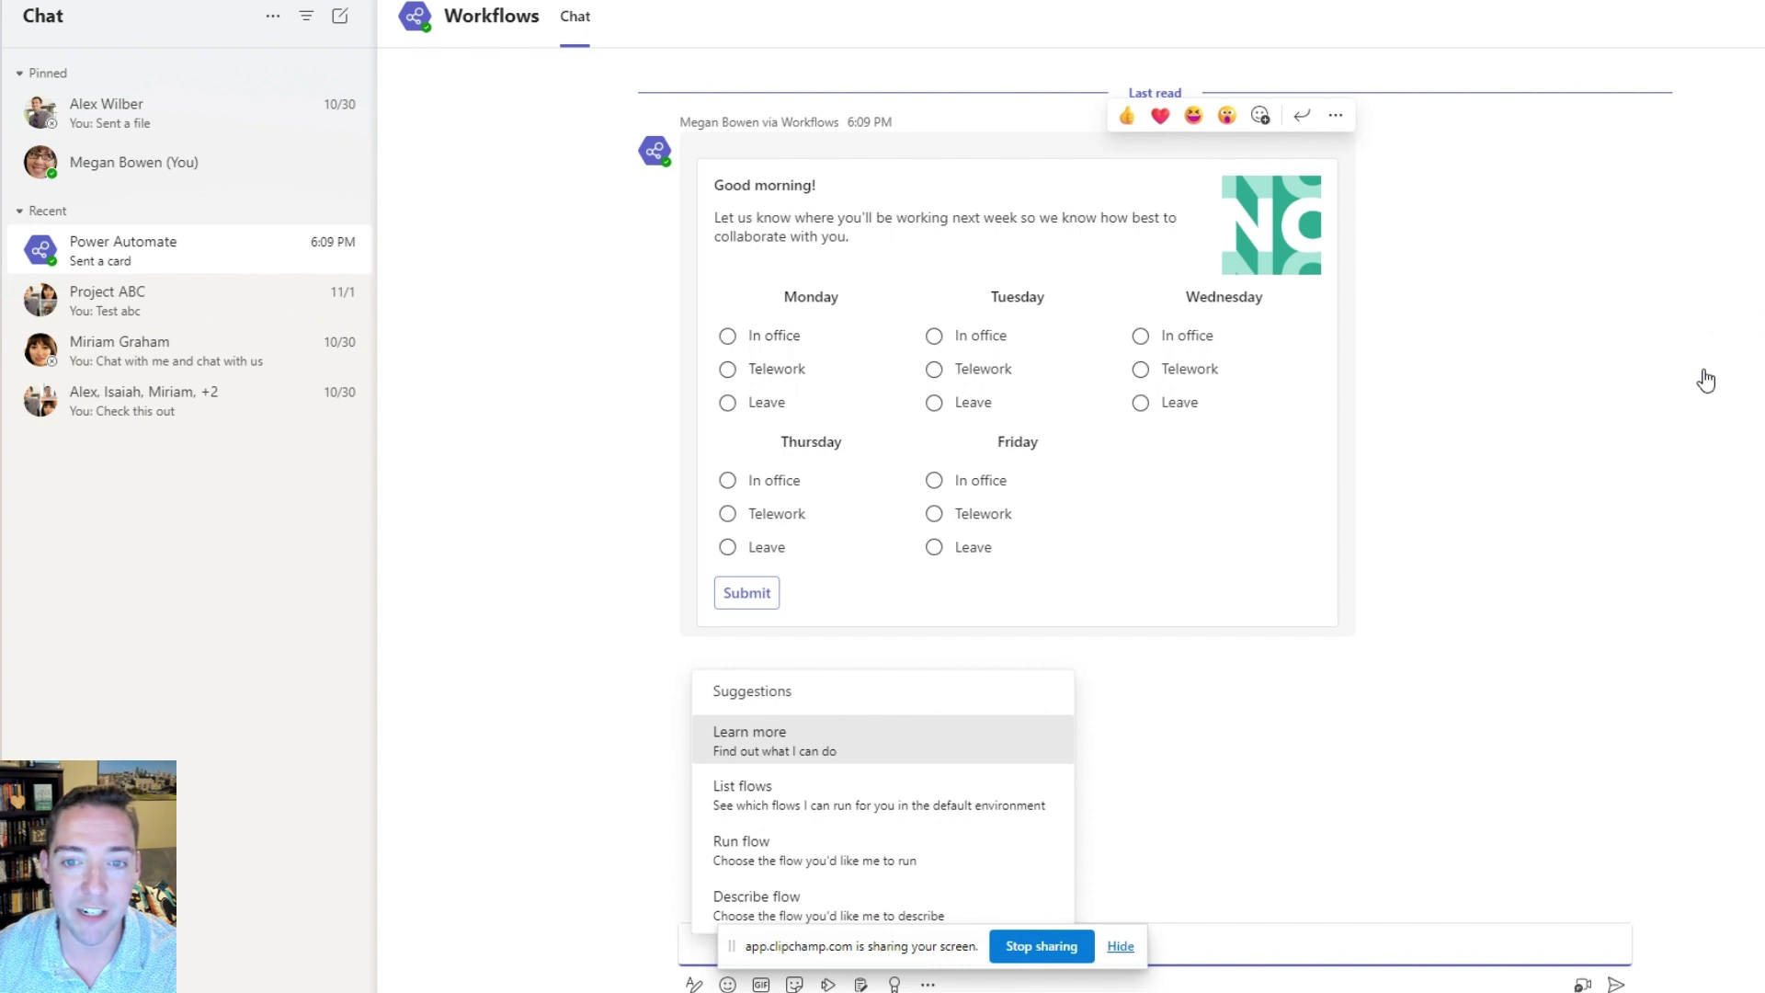
# Step: Submit the first employee's survey with Telework on Monday, In office on Tuesday and Friday, and Leave on Wednesday and Thursday
pyautogui.click(727, 368)
pyautogui.click(934, 336)
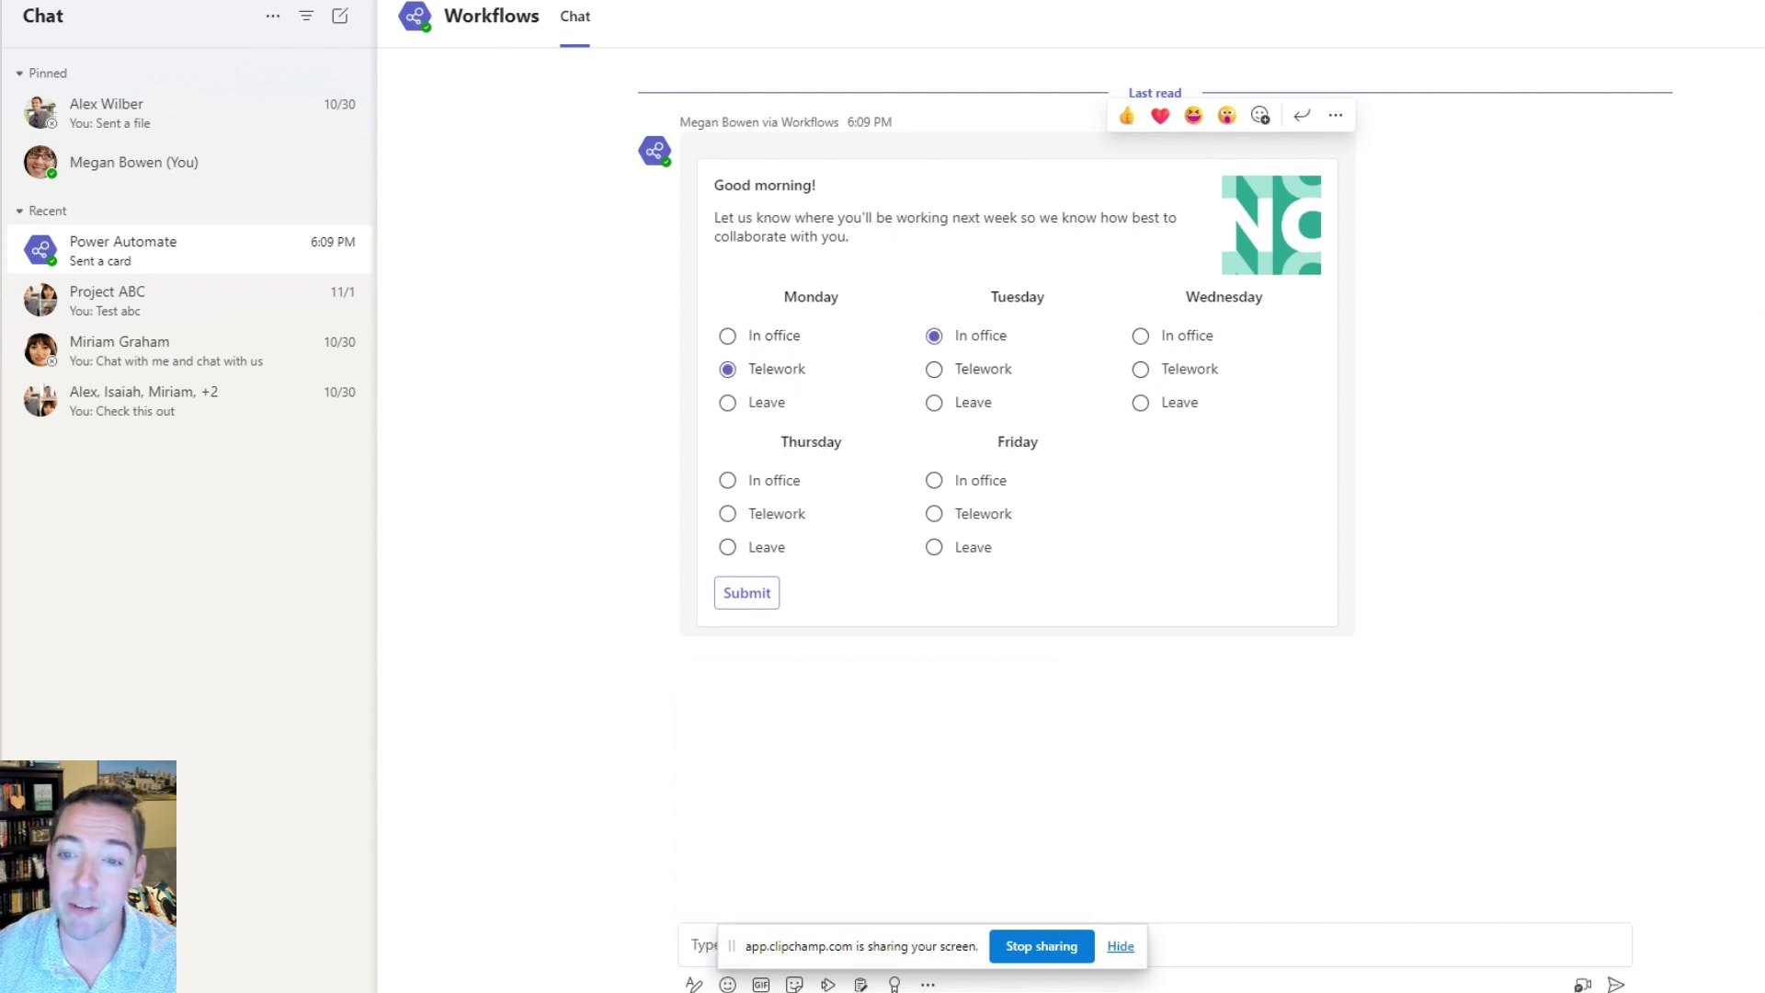
pyautogui.click(1140, 402)
pyautogui.click(727, 547)
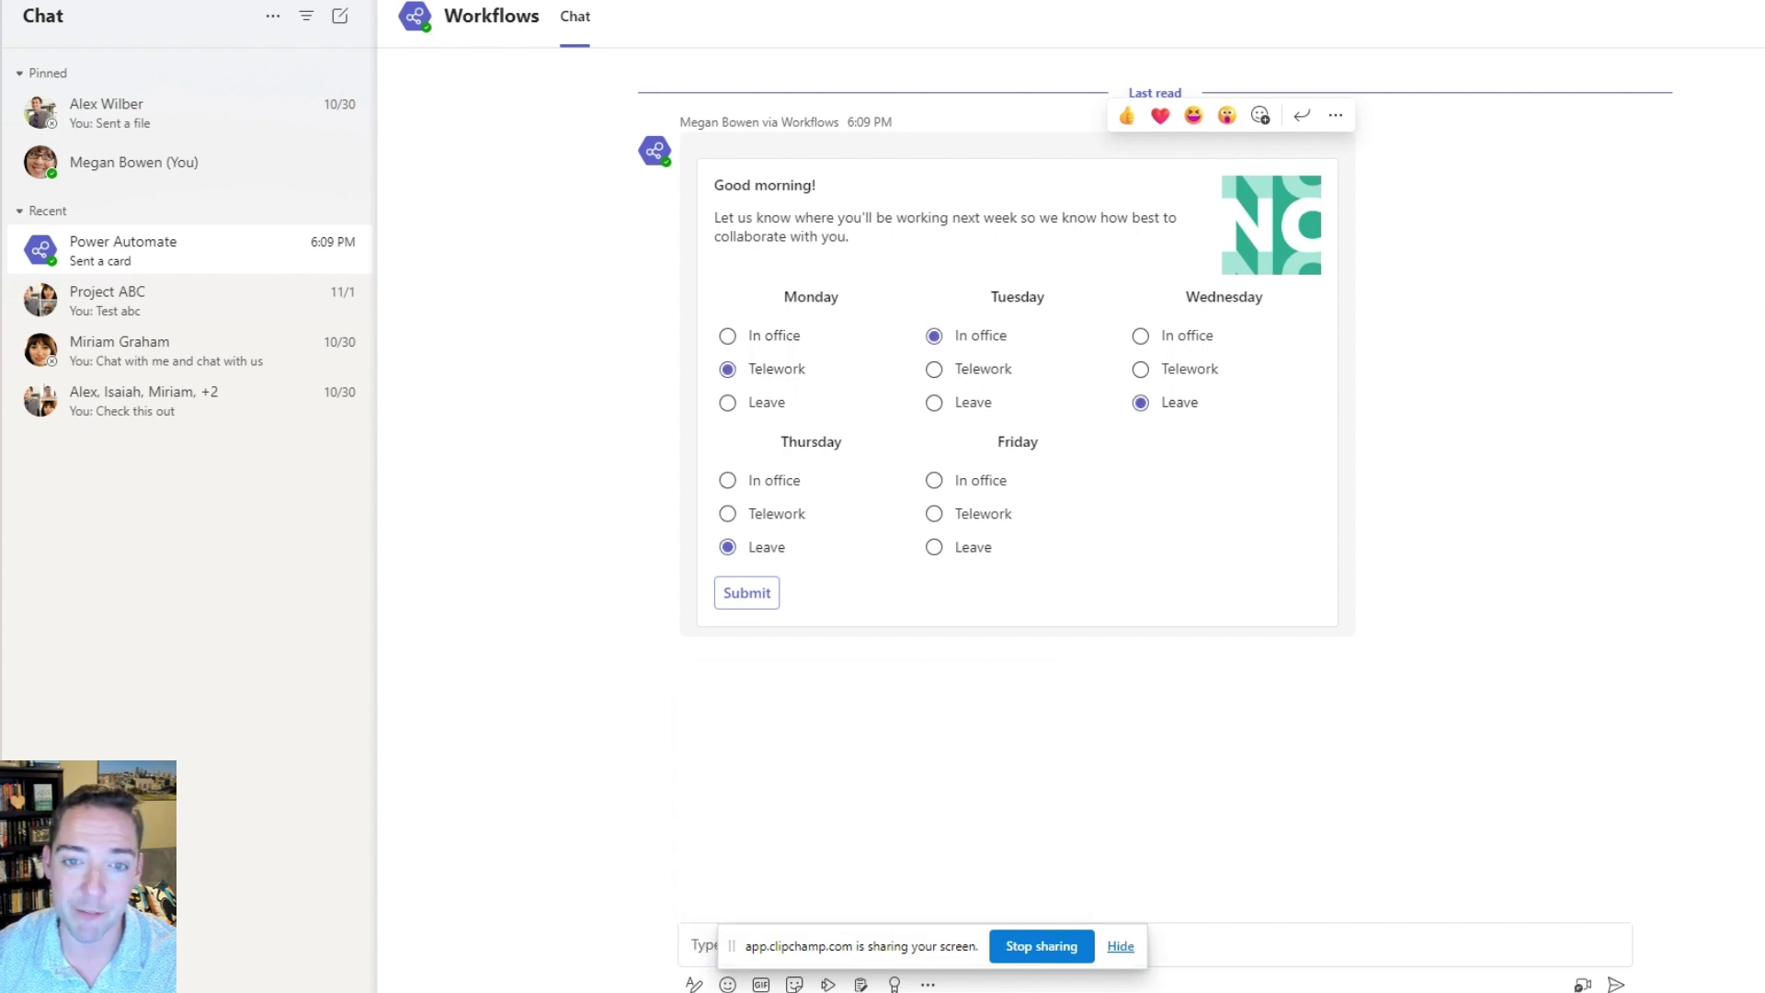
pyautogui.click(934, 480)
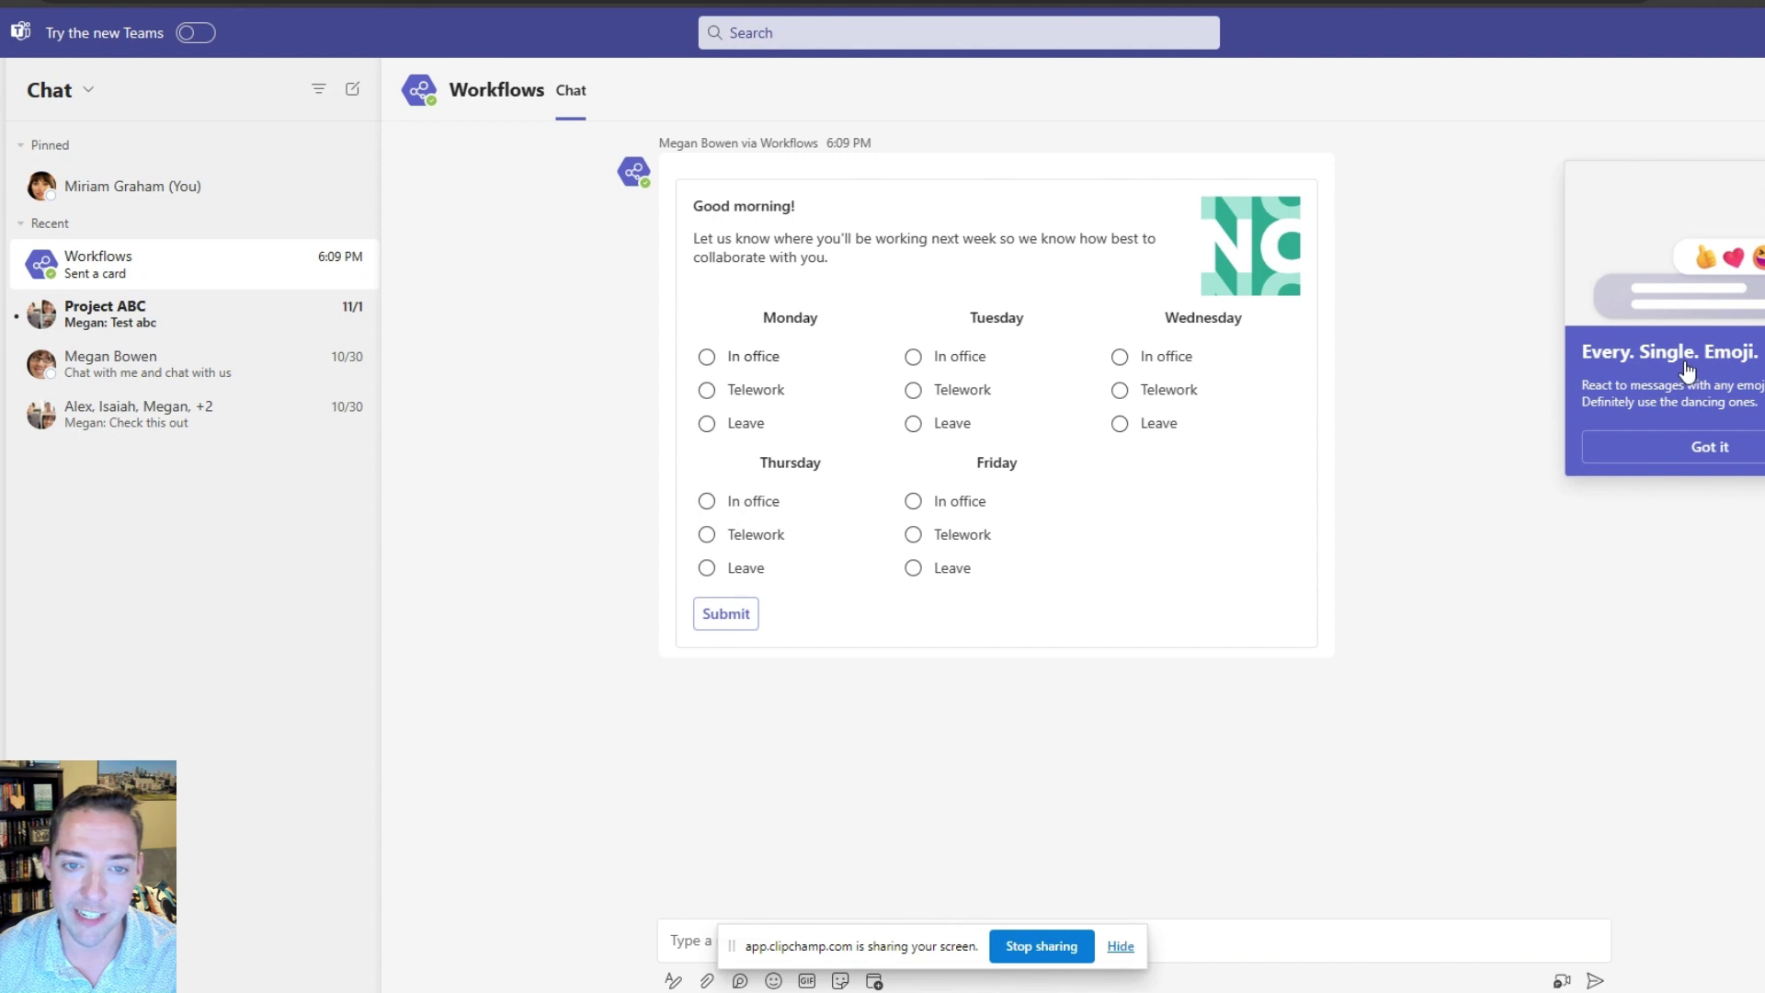
# Step: Submit the second employee's survey with In office on Monday, Tuesday and Friday, and Telework on Wednesday and Thursday
pyautogui.click(707, 357)
pyautogui.click(913, 356)
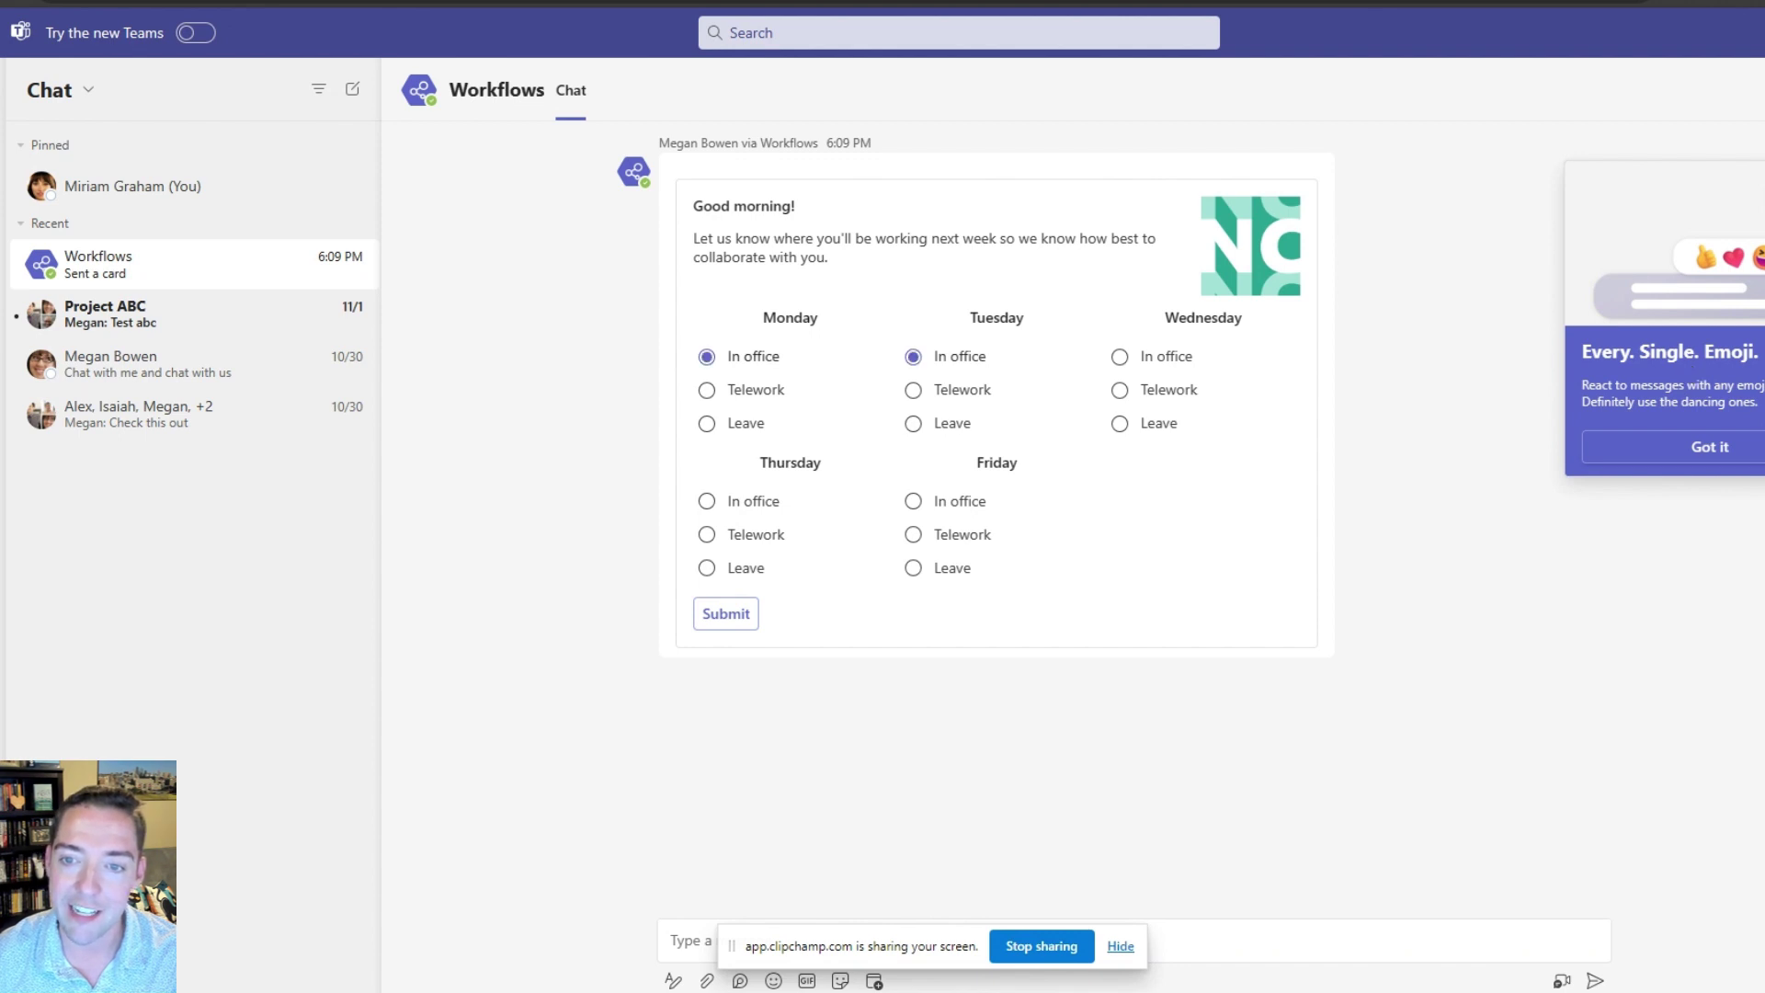
pyautogui.click(1120, 390)
pyautogui.click(706, 534)
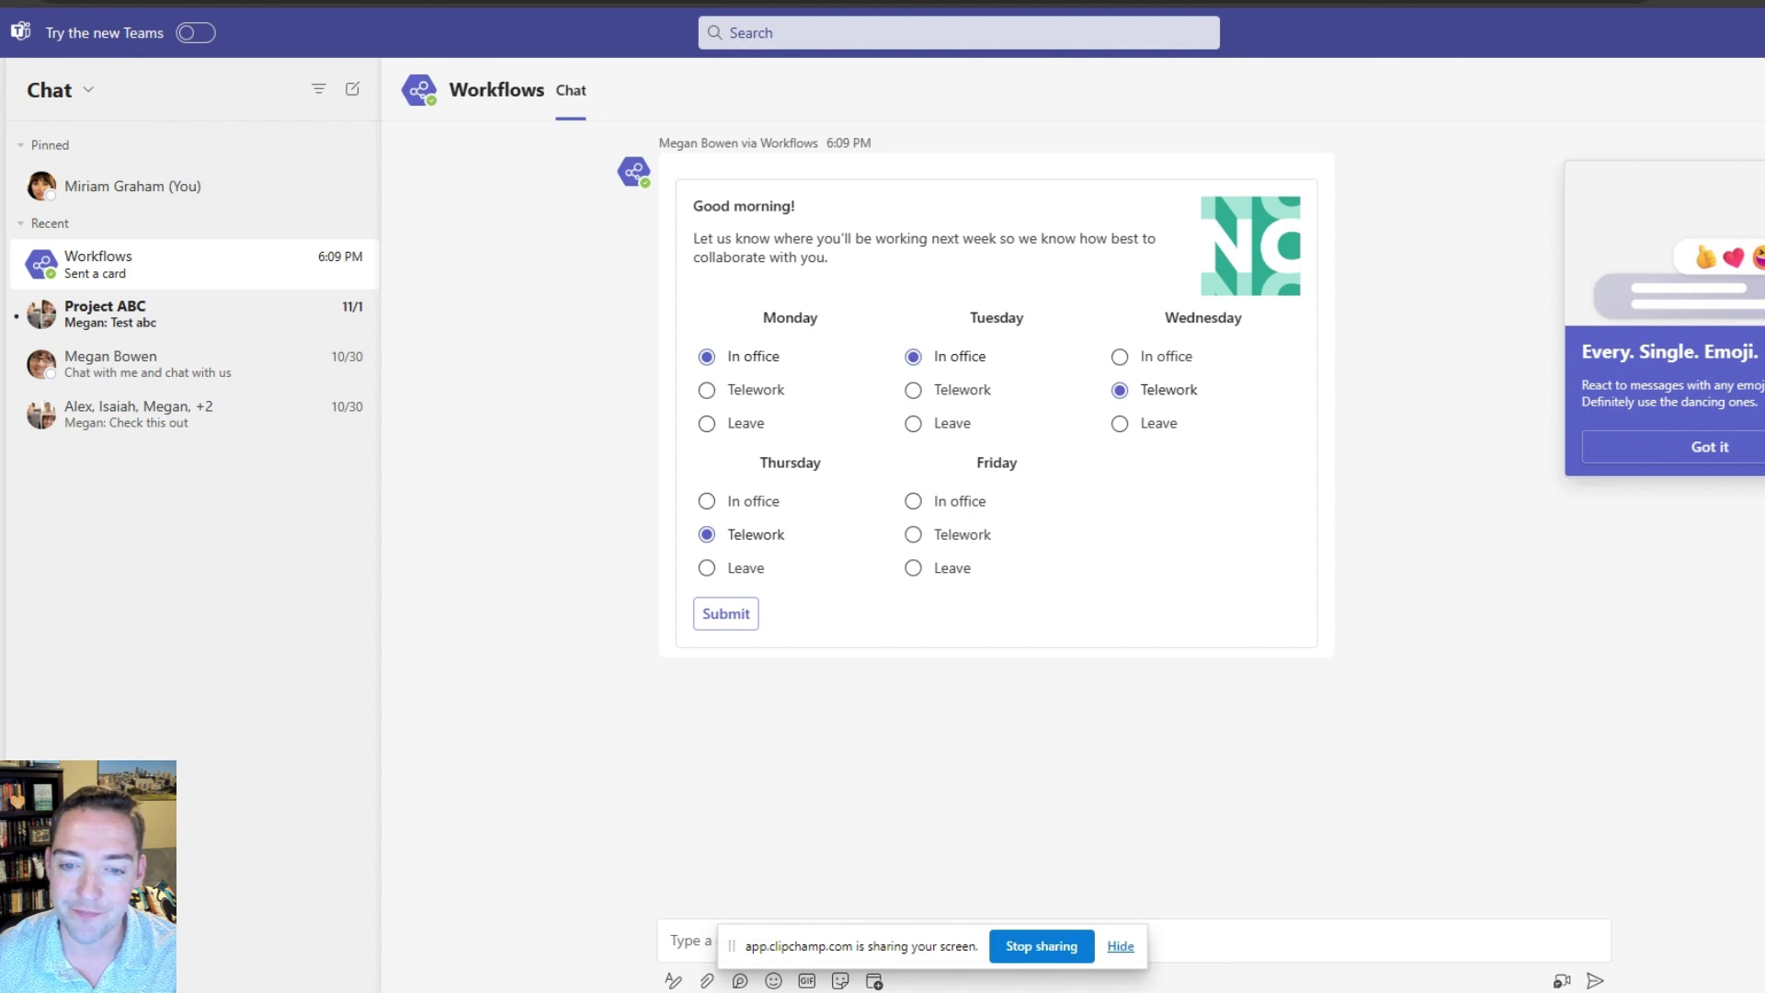
pyautogui.click(913, 501)
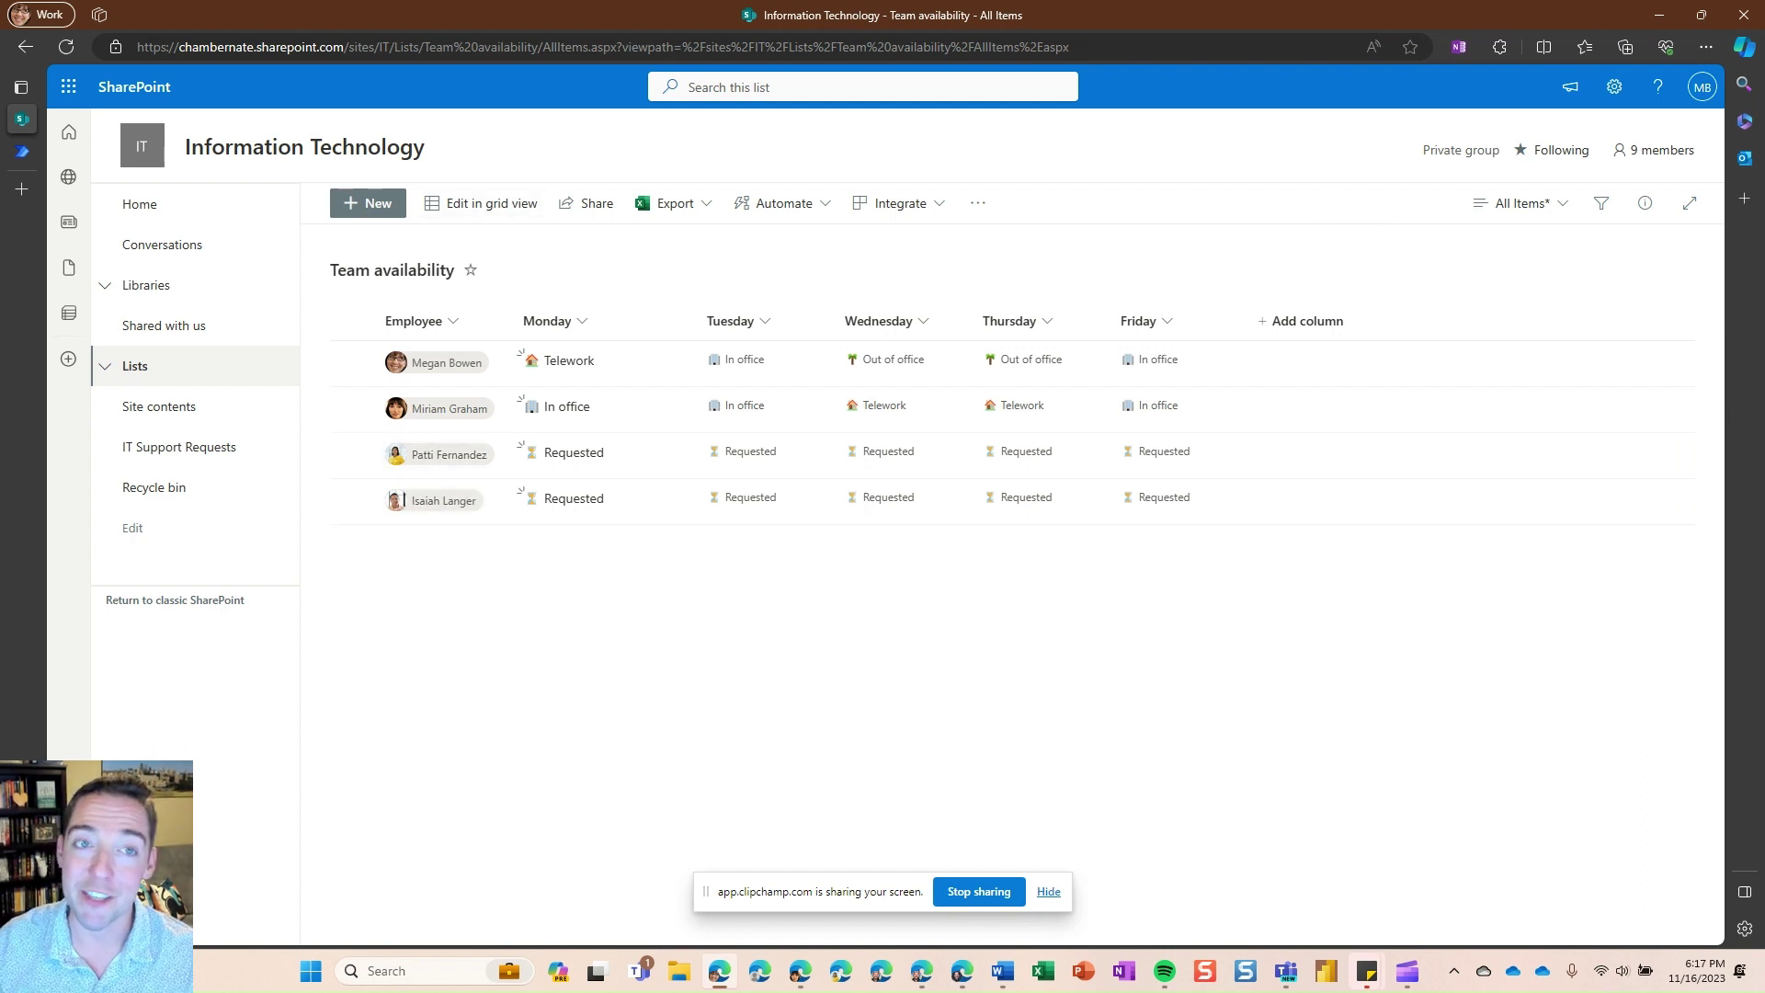
# Step: Switch to Teams and review the team overview message posted in the Workflows chat
pyautogui.click(1286, 971)
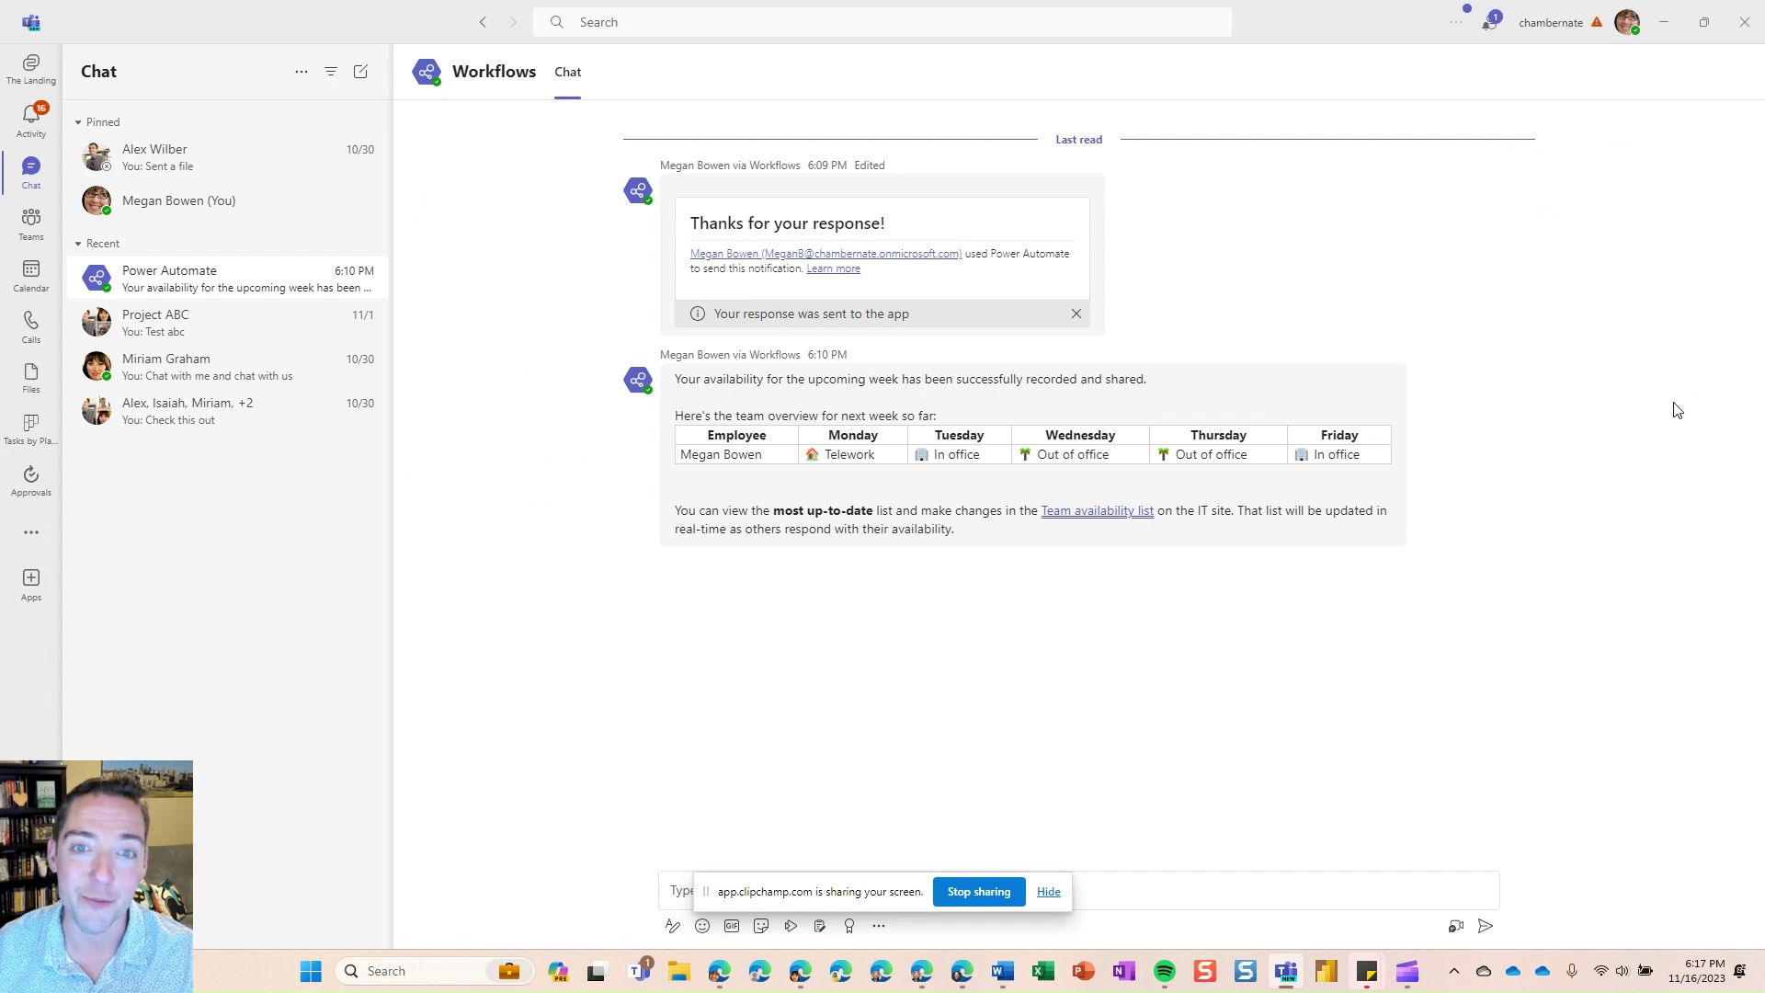